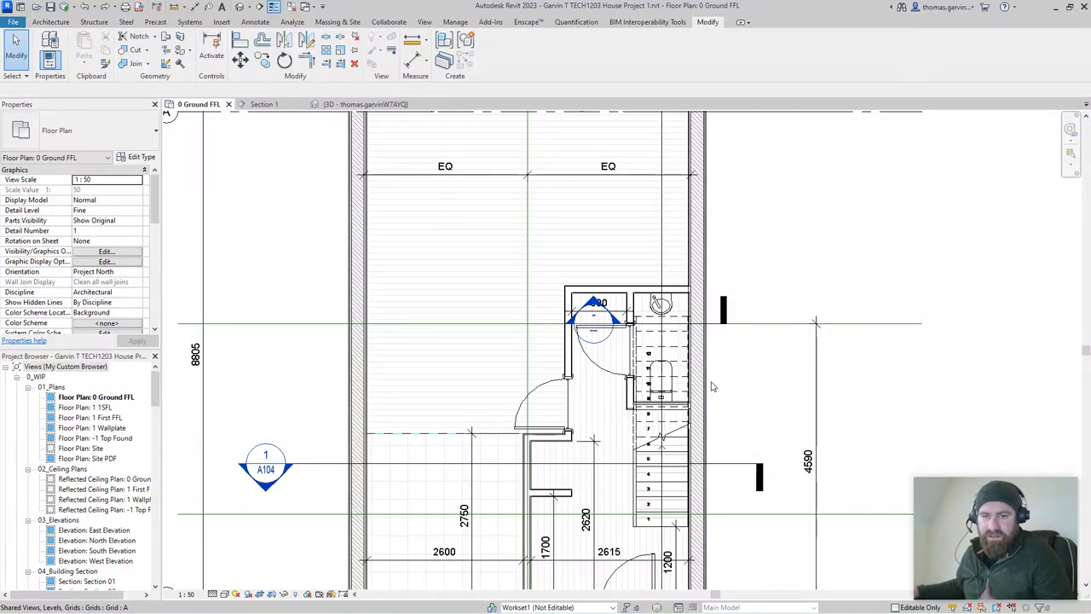
Examine the Cross Beam reference plane on the ground floor plan and the beam beneath the stairs in the 3D view.
scroll(705, 384, down, 3)
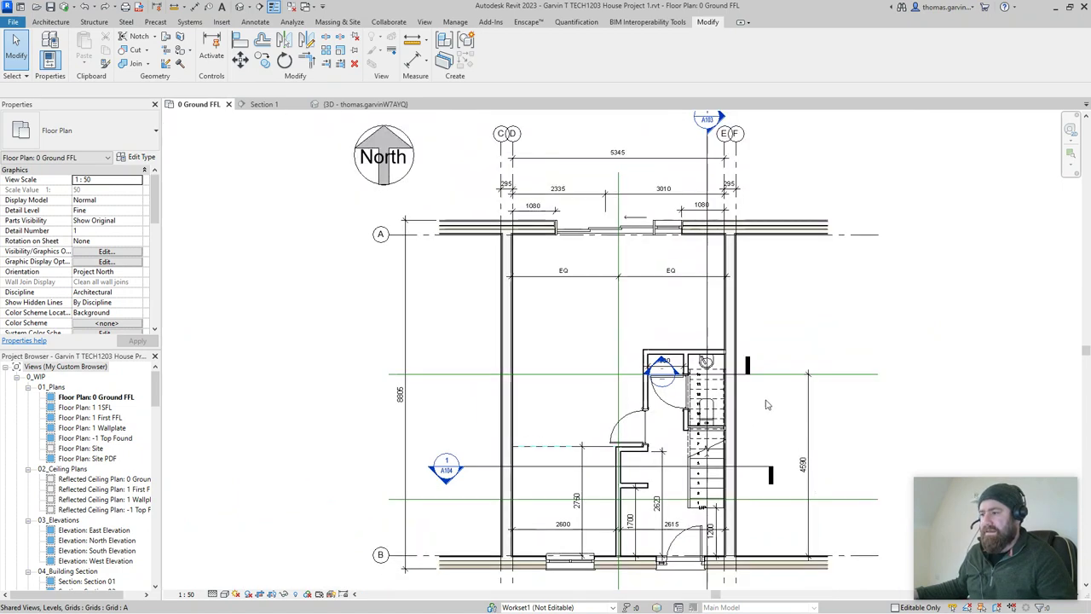
middle_drag(706, 436, 653, 413)
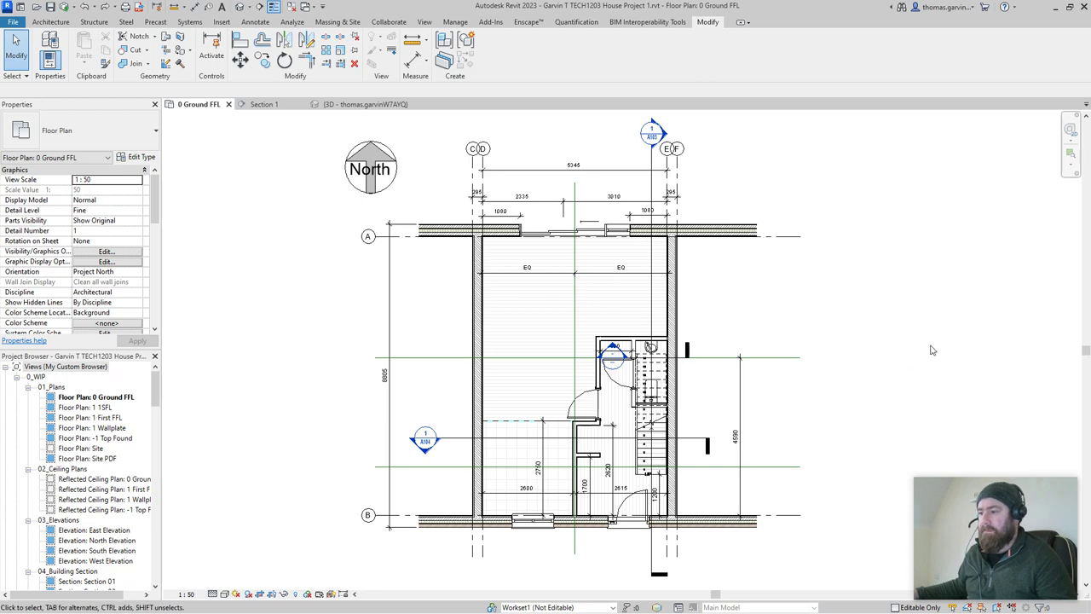
scroll(621, 349, up, 5)
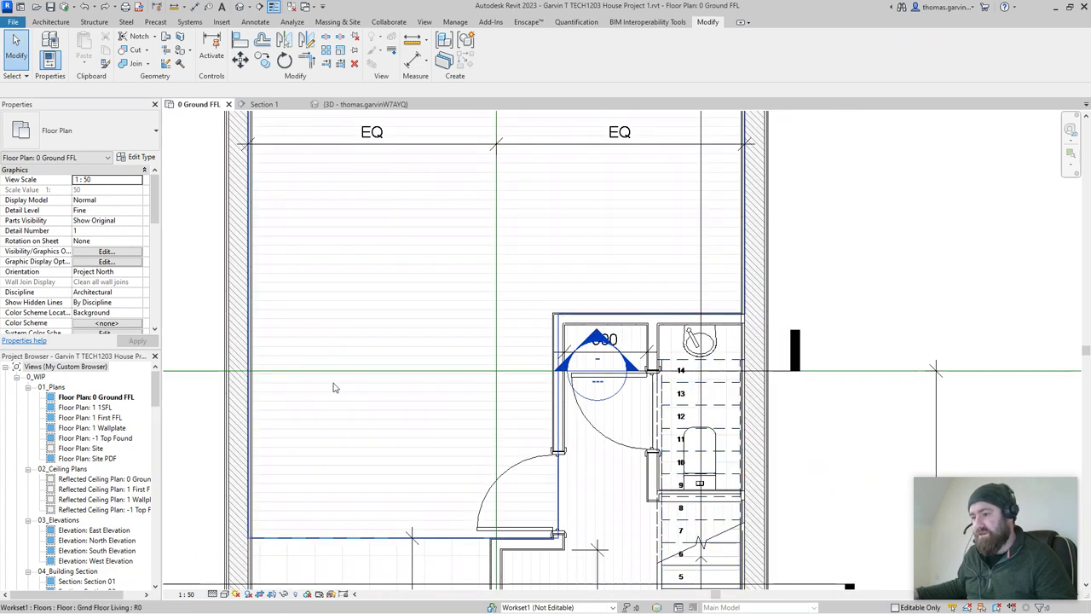
click(204, 376)
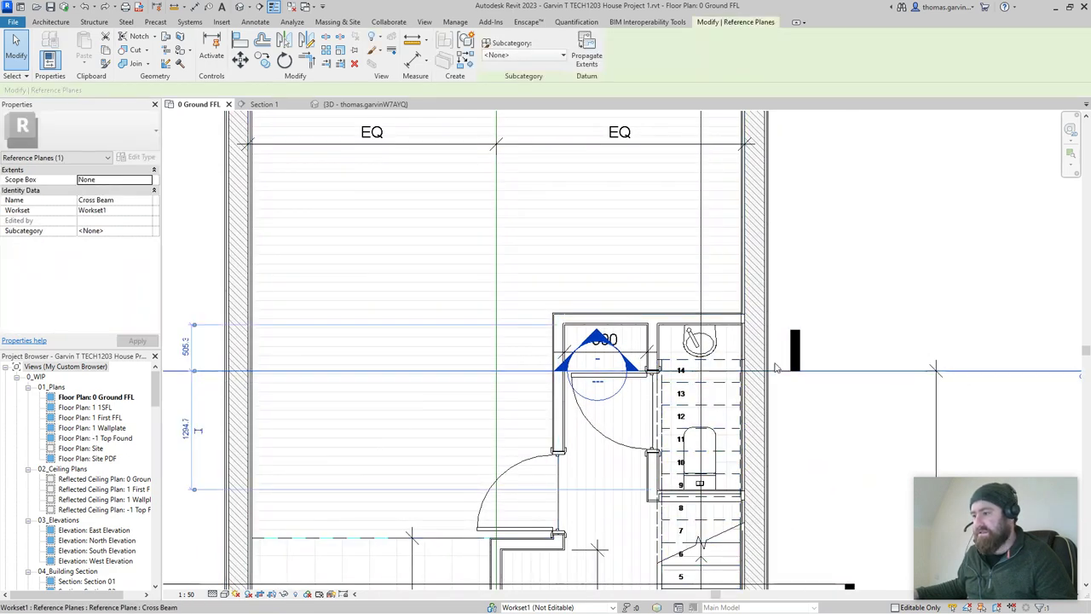
click(362, 104)
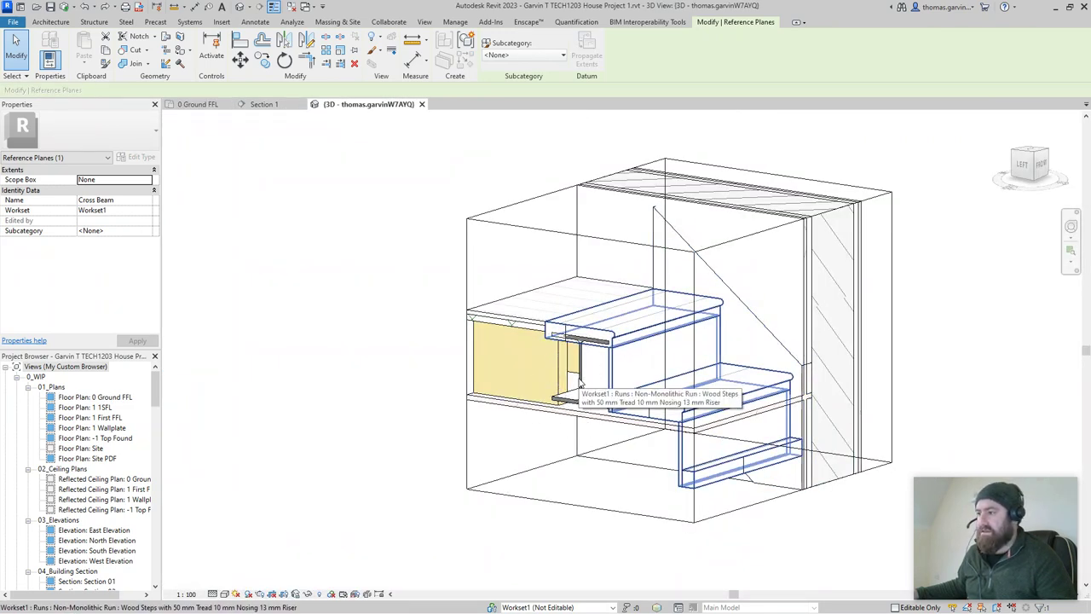
scroll(579, 381, down, 3)
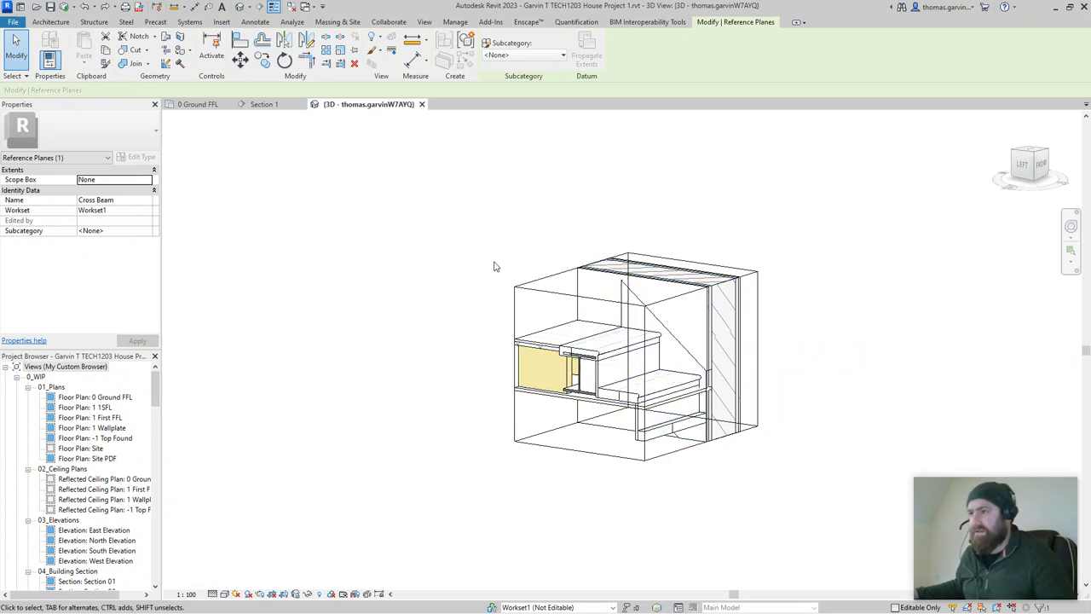
click(210, 106)
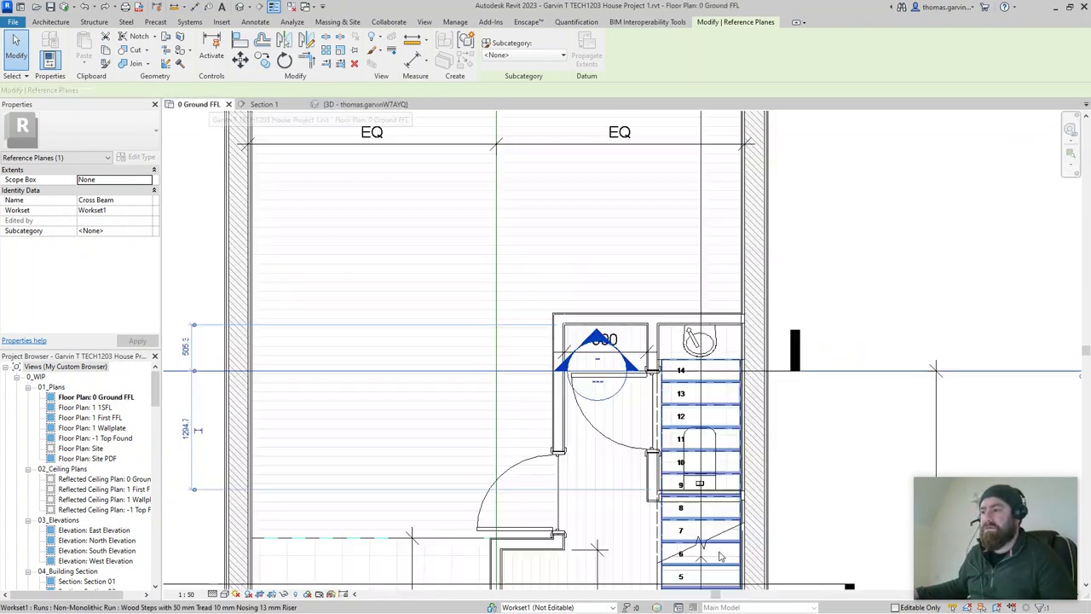
Create a new family from the Metric Generic Model wall based template.
click(14, 24)
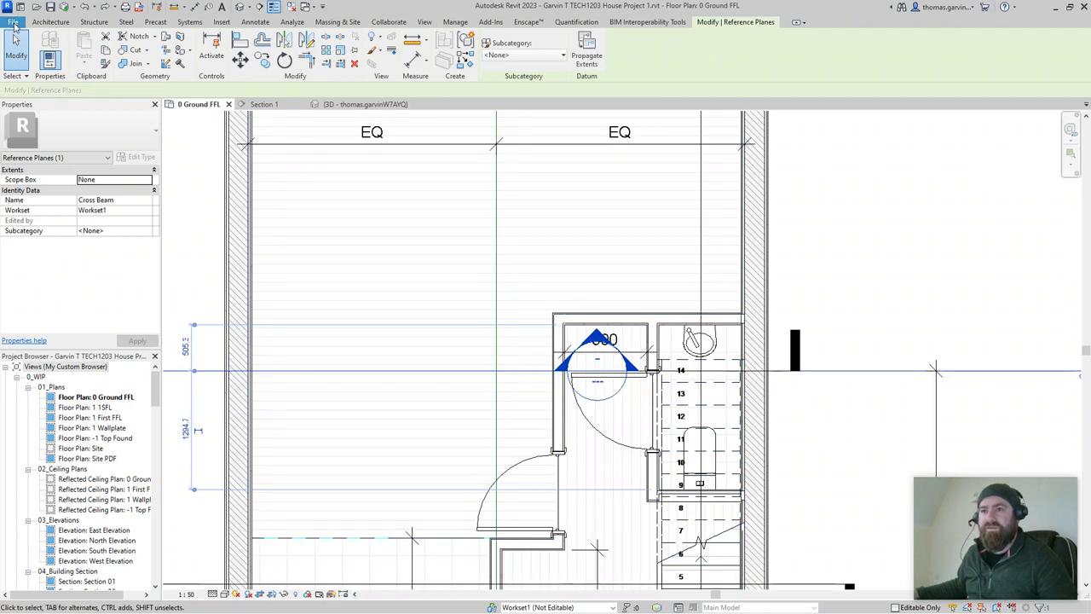
mouse_move(71, 73)
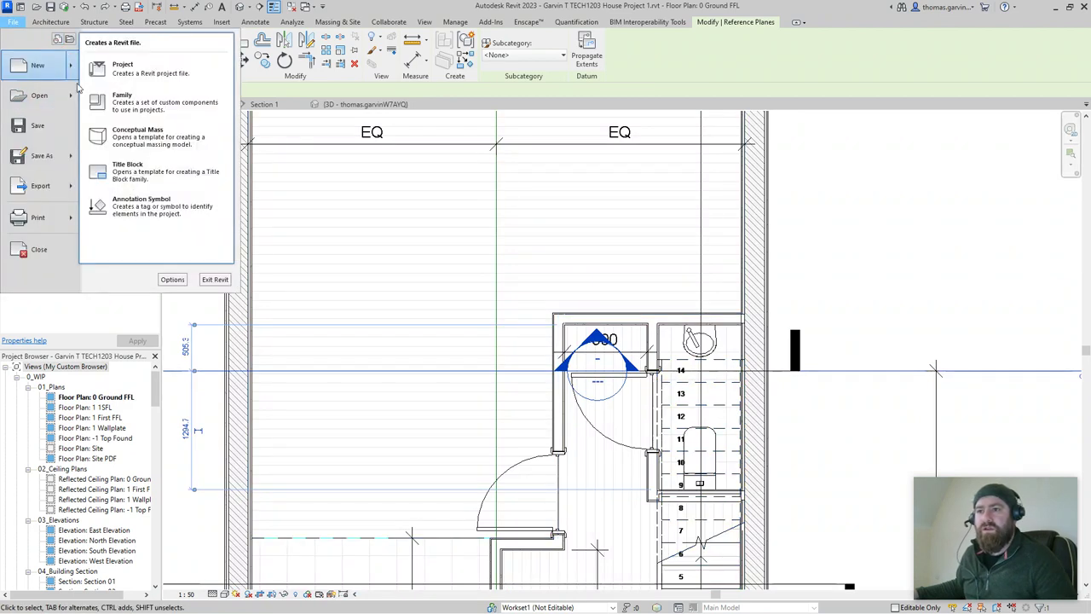
click(128, 101)
scroll(443, 291, down, 5)
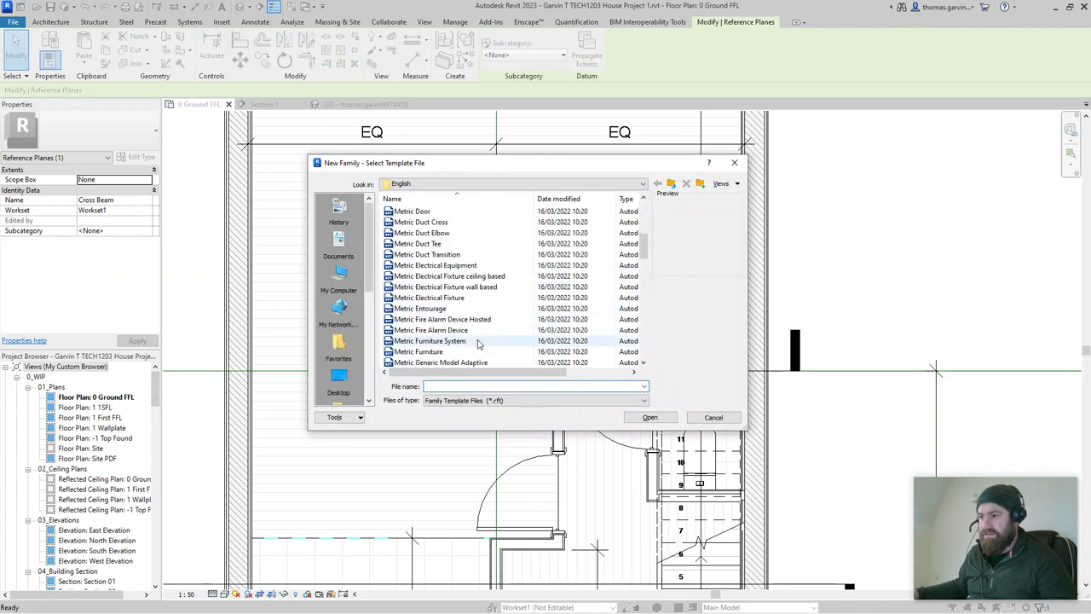
scroll(456, 344, down, 4)
click(491, 352)
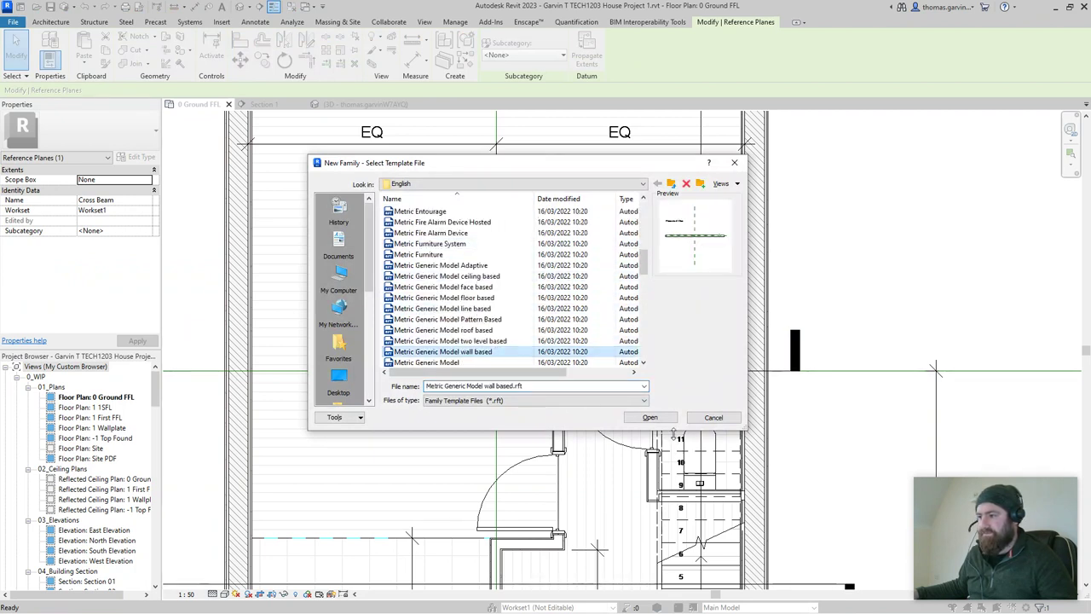
click(649, 417)
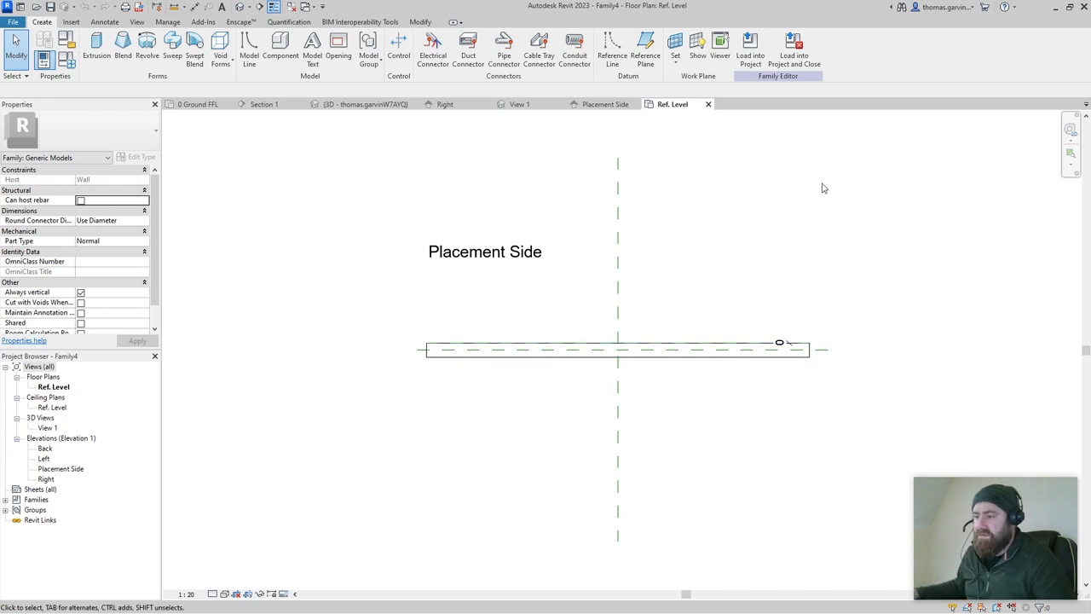
Duplicate the host wall's Generic - 150mm type under the name Wall.
click(548, 360)
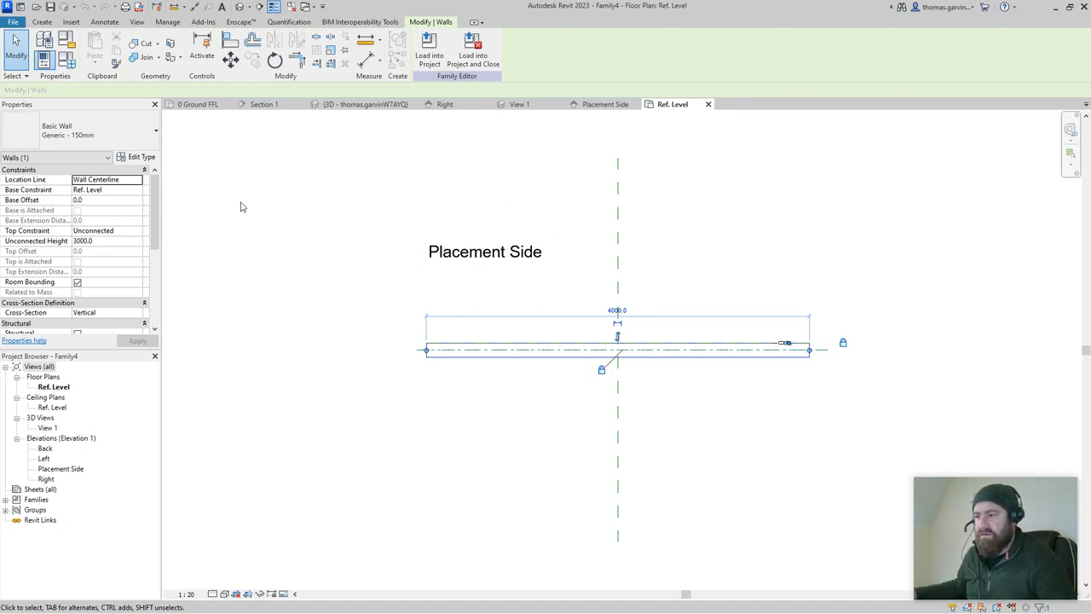
click(136, 156)
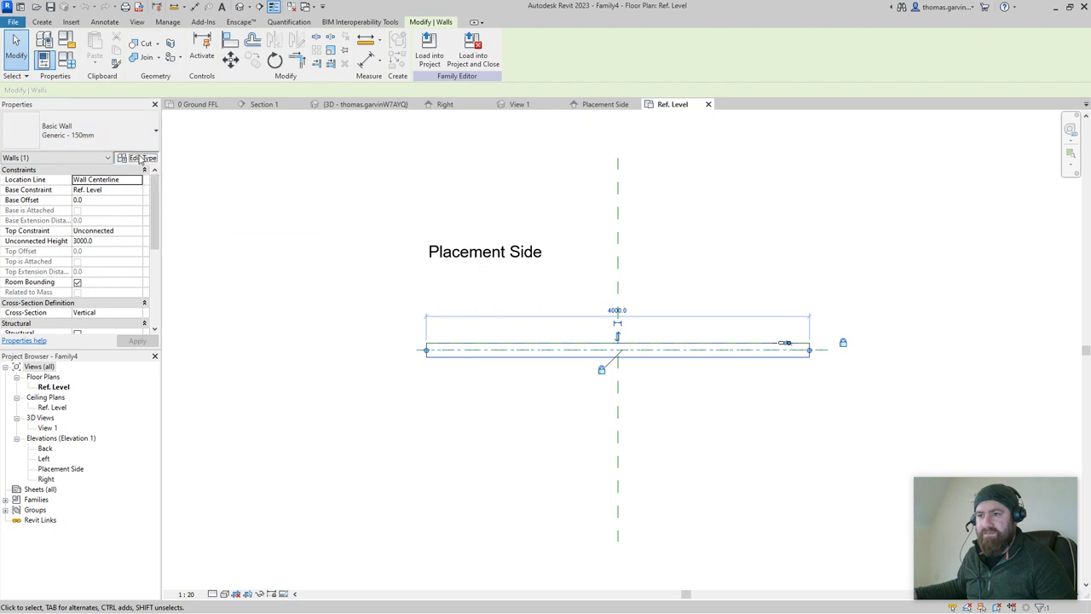
click(937, 95)
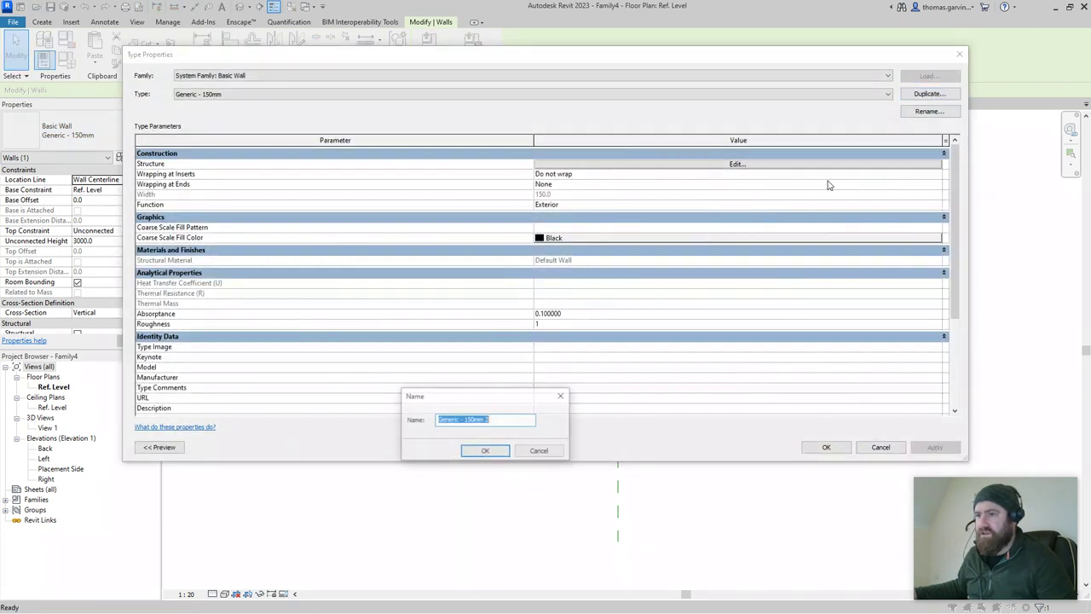
text(Wall)
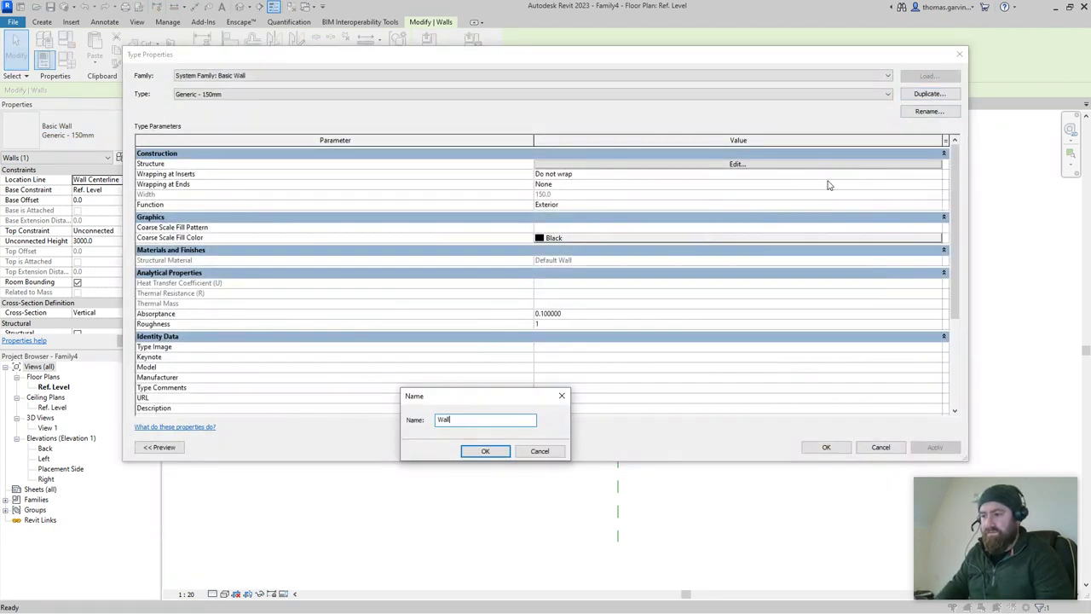
key(Return)
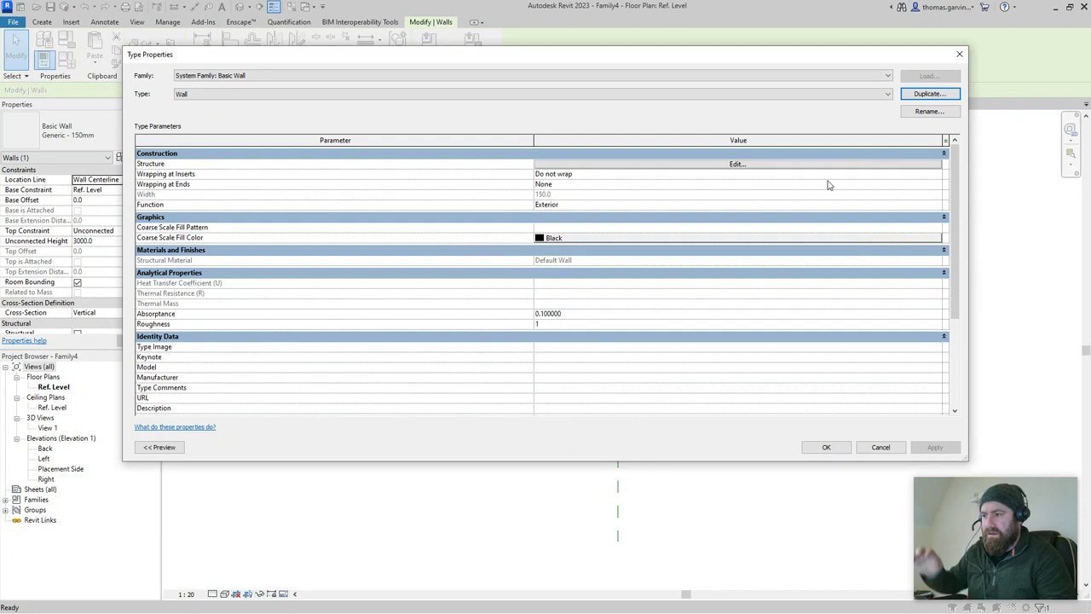
Set the thickness of the new wall type's structure layer to 215 mm.
click(736, 164)
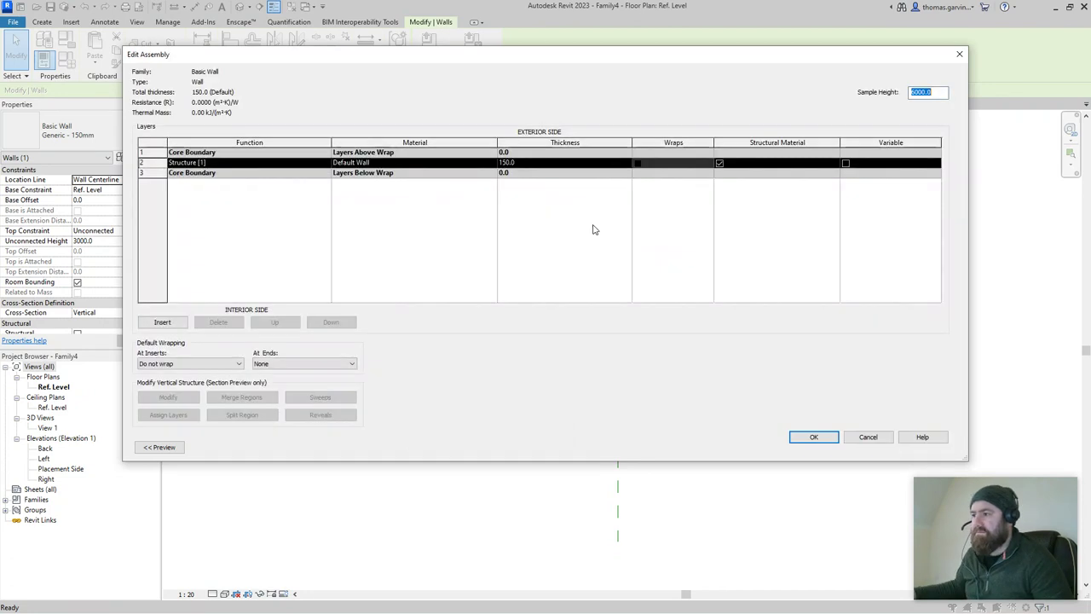
click(537, 164)
text(215)
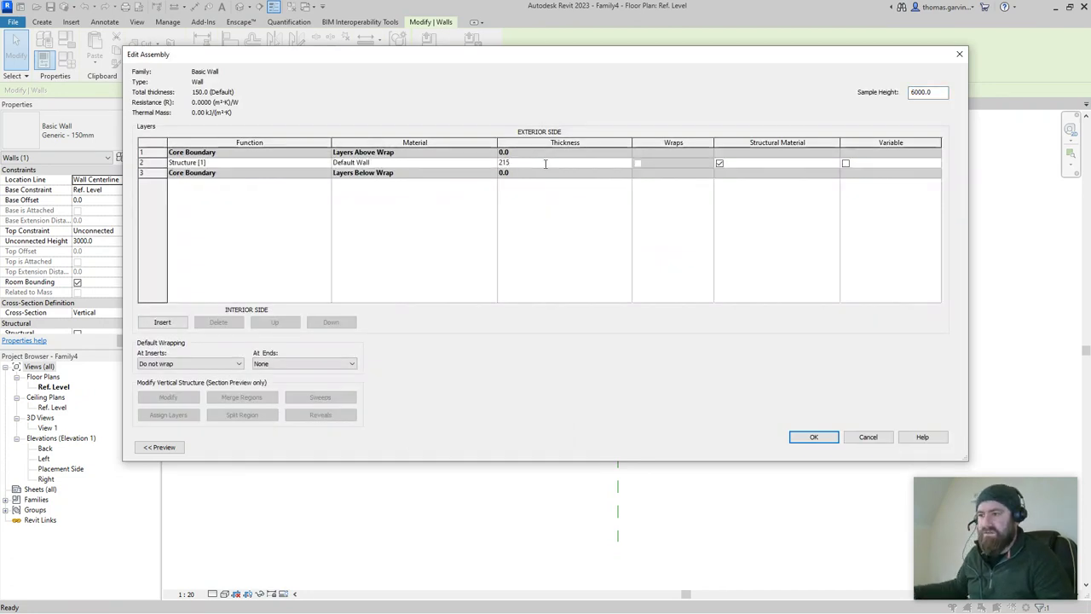
click(538, 260)
Insert two wall layers and place one outside the core on the exterior side with the function Finish 2 [5].
click(159, 323)
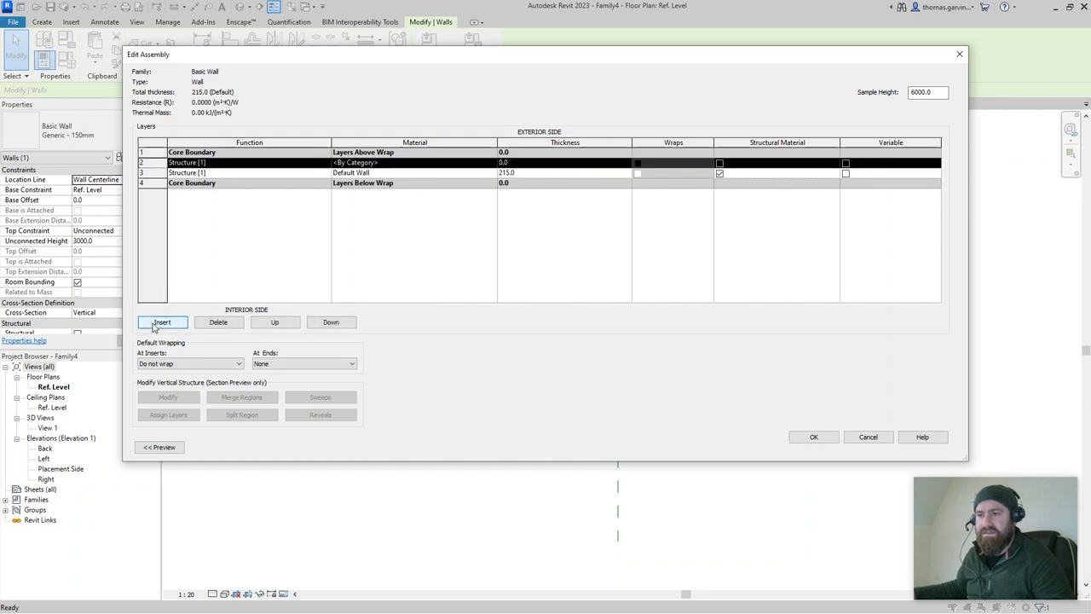
click(159, 323)
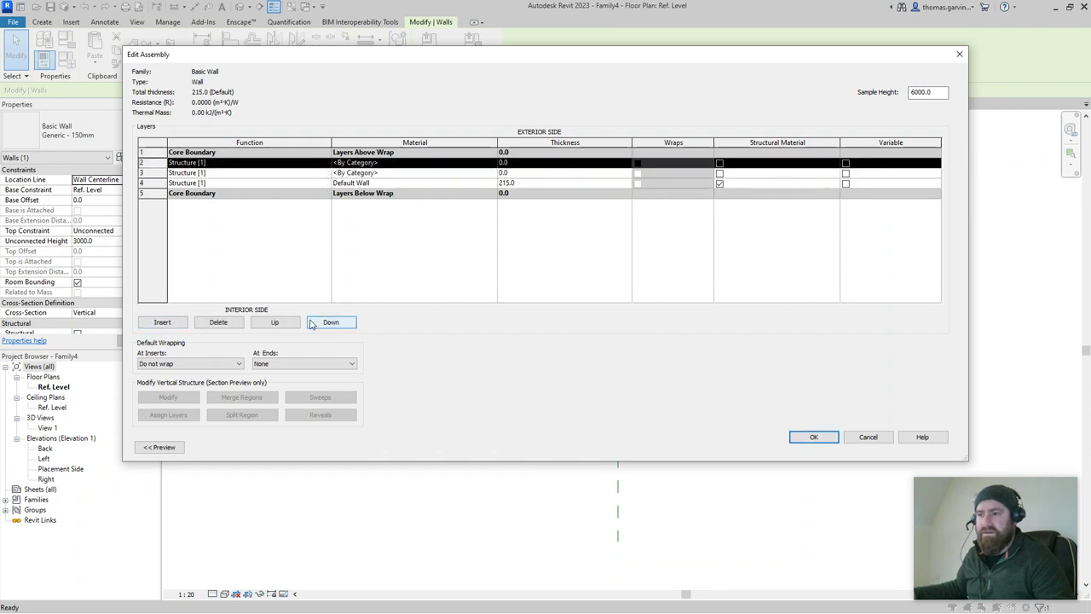
click(274, 322)
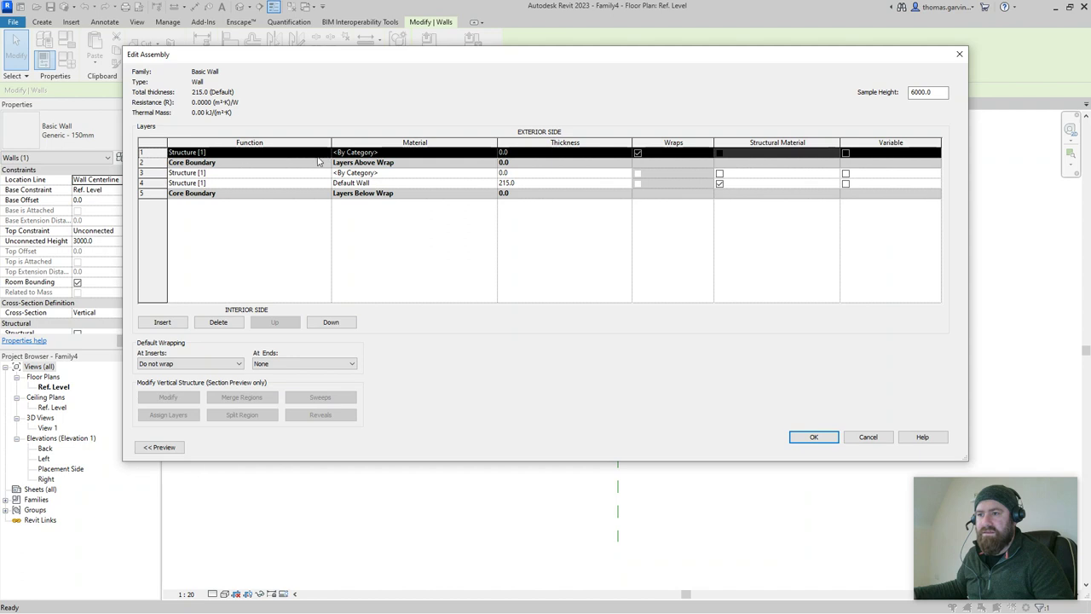
click(327, 153)
click(203, 197)
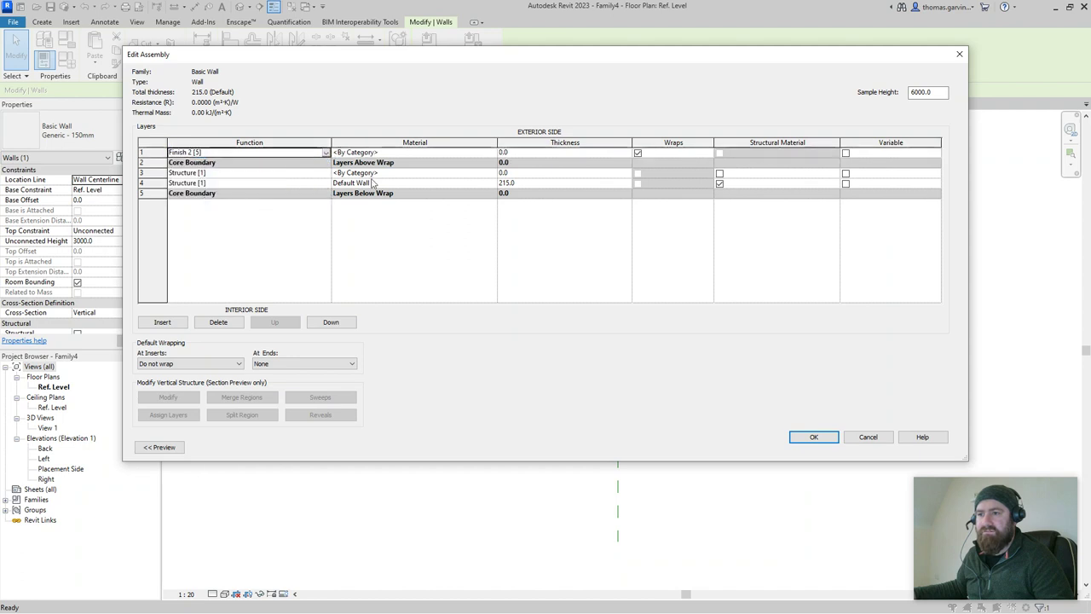
Move the other new layer outside the core on the interior side and set its function to Finish 2 [5].
click(319, 175)
click(331, 322)
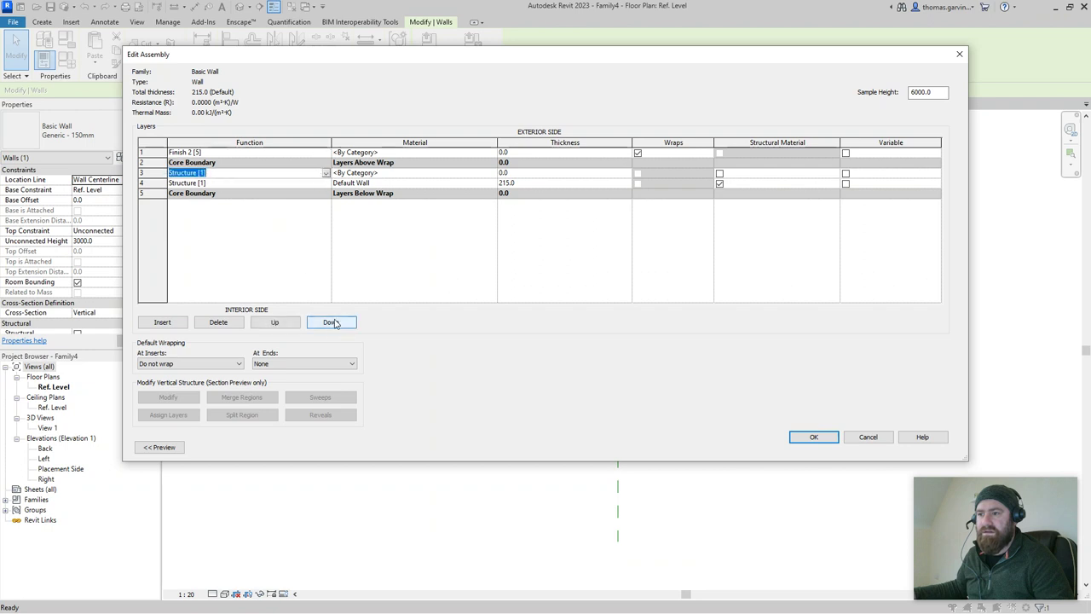
click(331, 322)
click(322, 196)
click(326, 194)
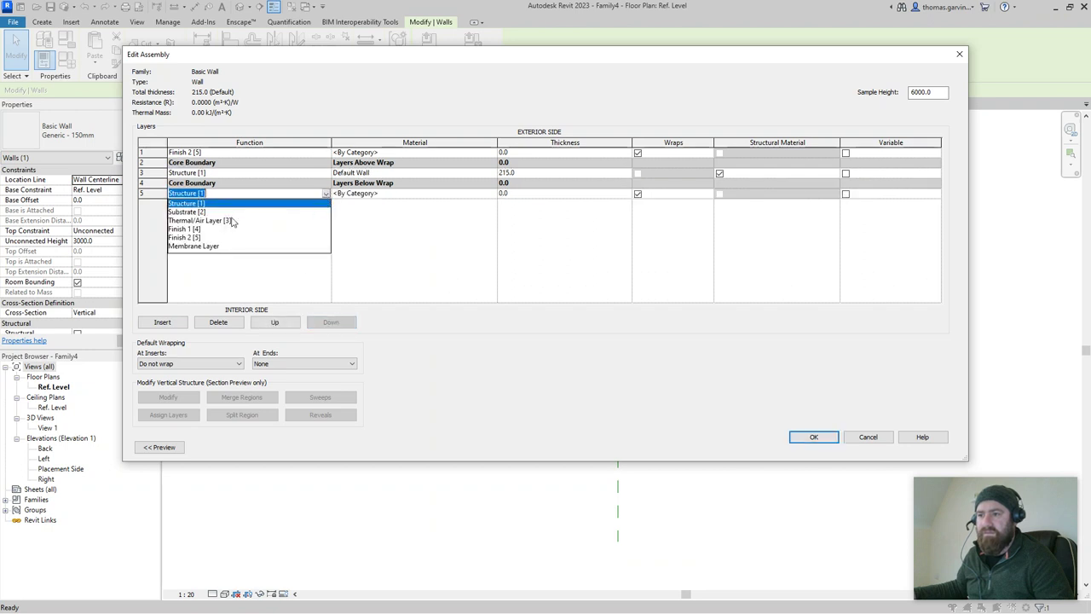
click(211, 239)
Set both finish layers to 40 mm thick and apply the wall type changes.
click(524, 153)
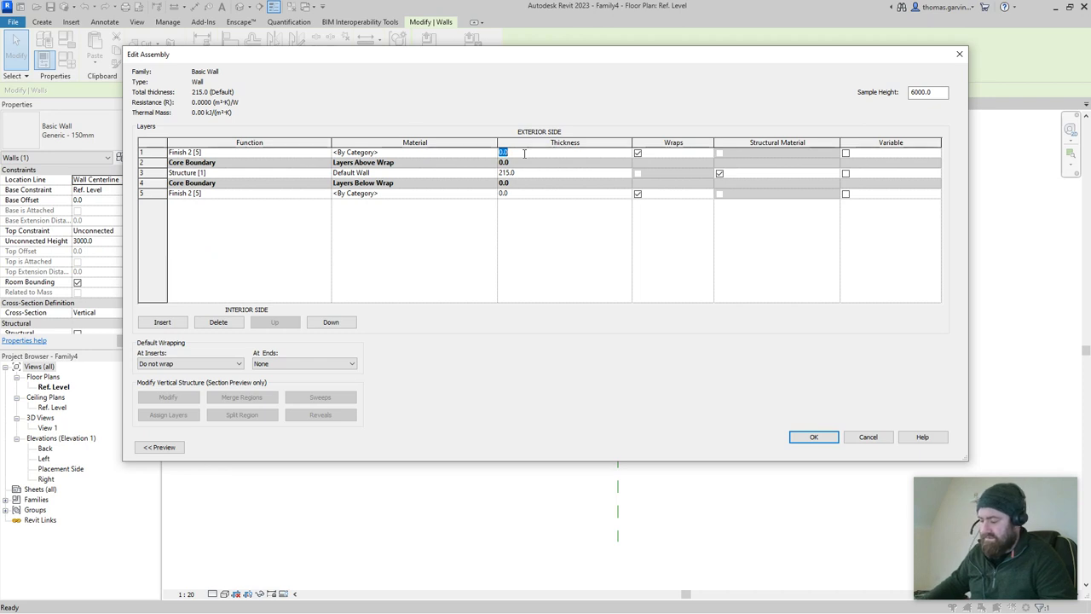
click(544, 194)
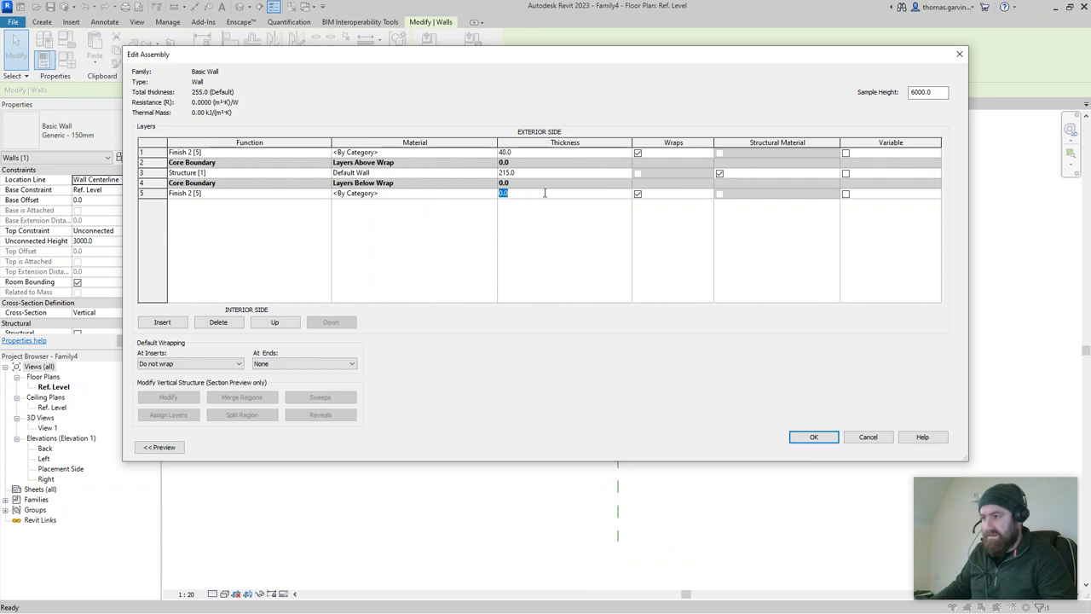
text(40)
key(Tab)
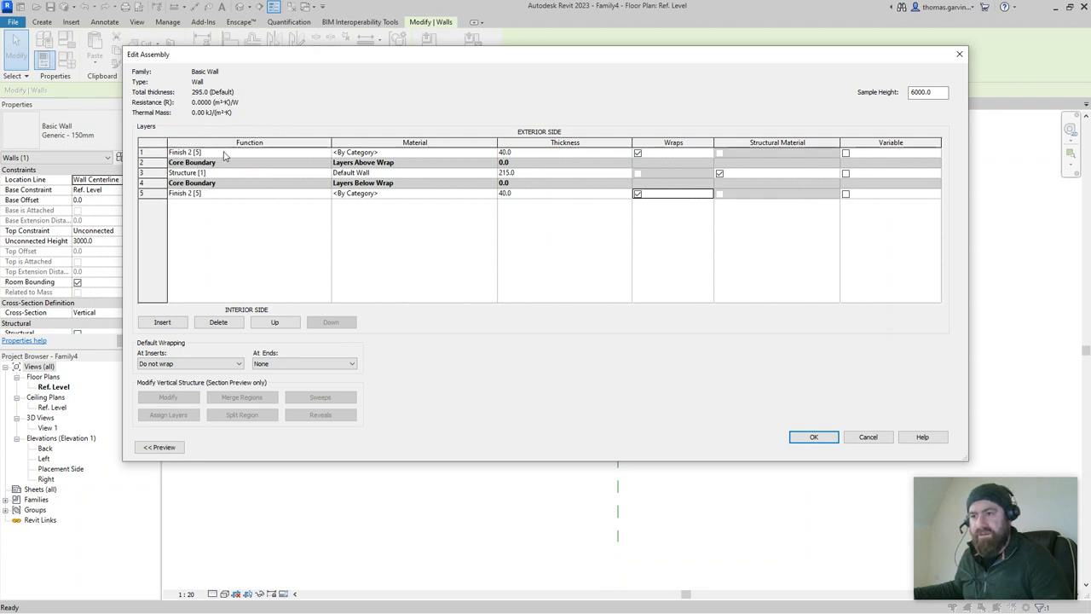
click(813, 436)
click(825, 448)
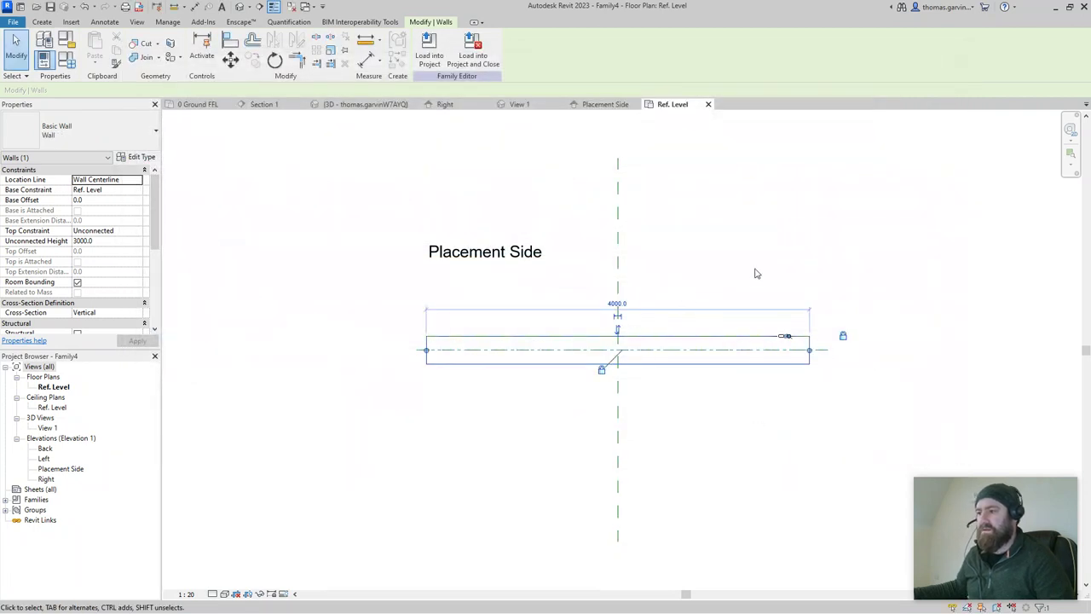
Set the Ref. Level plan's detail level to Fine and inspect the wall layers.
click(212, 594)
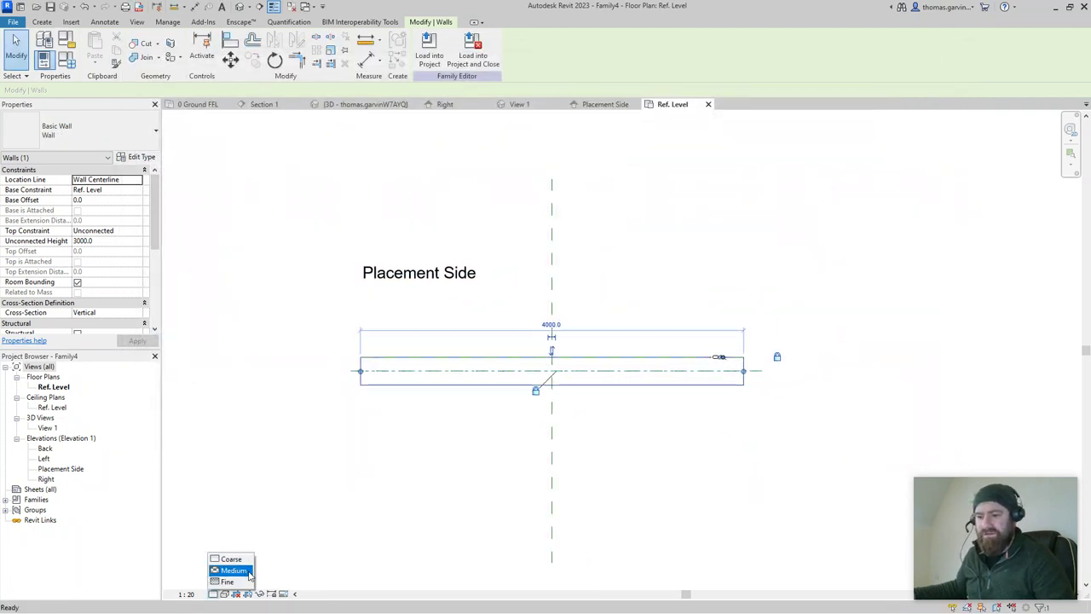
click(224, 582)
click(287, 557)
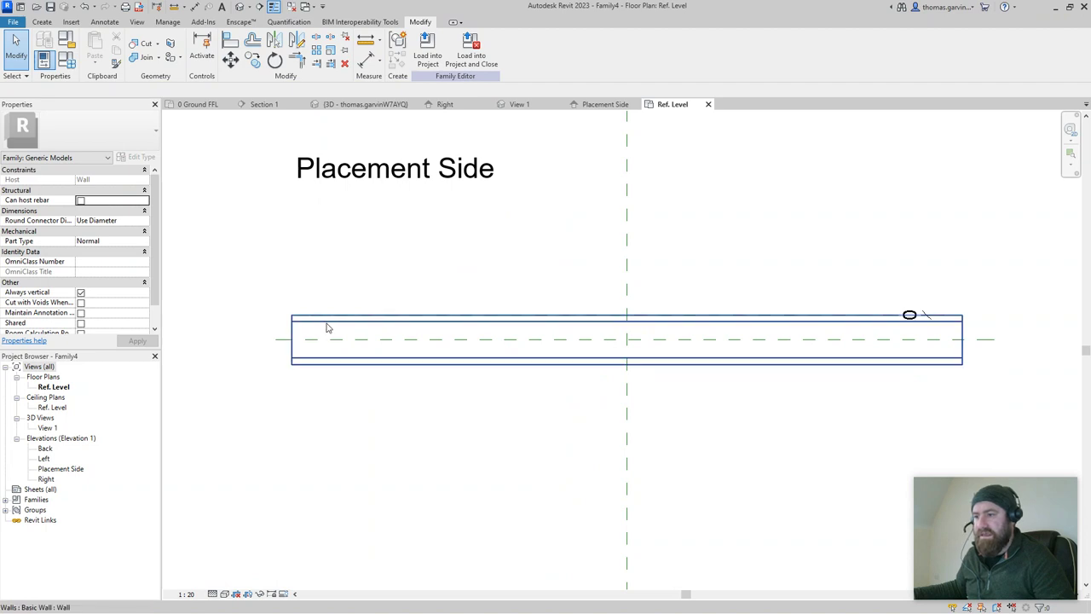
scroll(292, 329, up, 3)
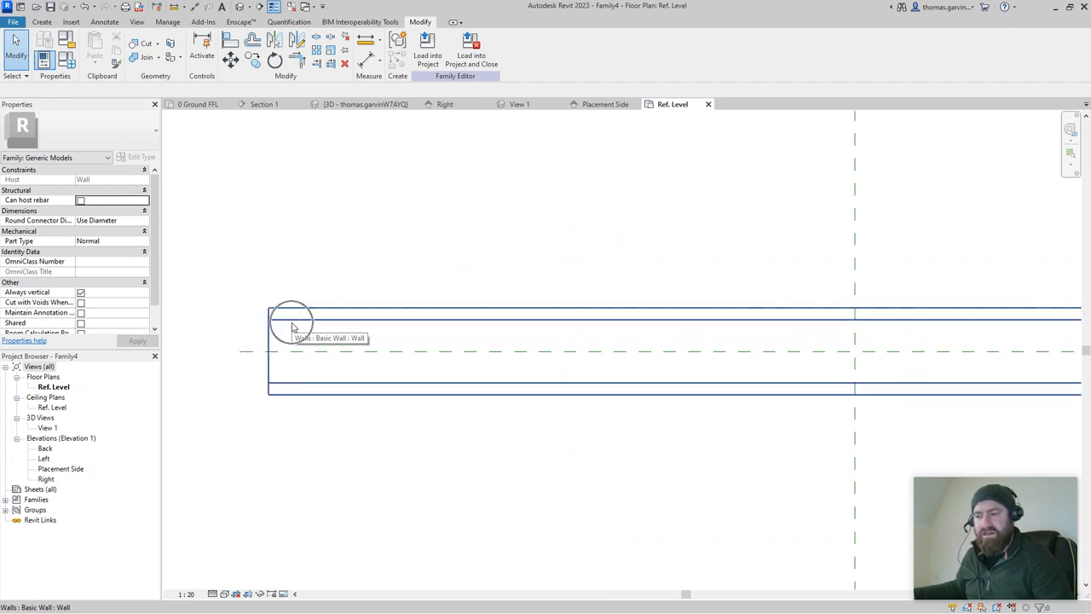
scroll(293, 326, down, 2)
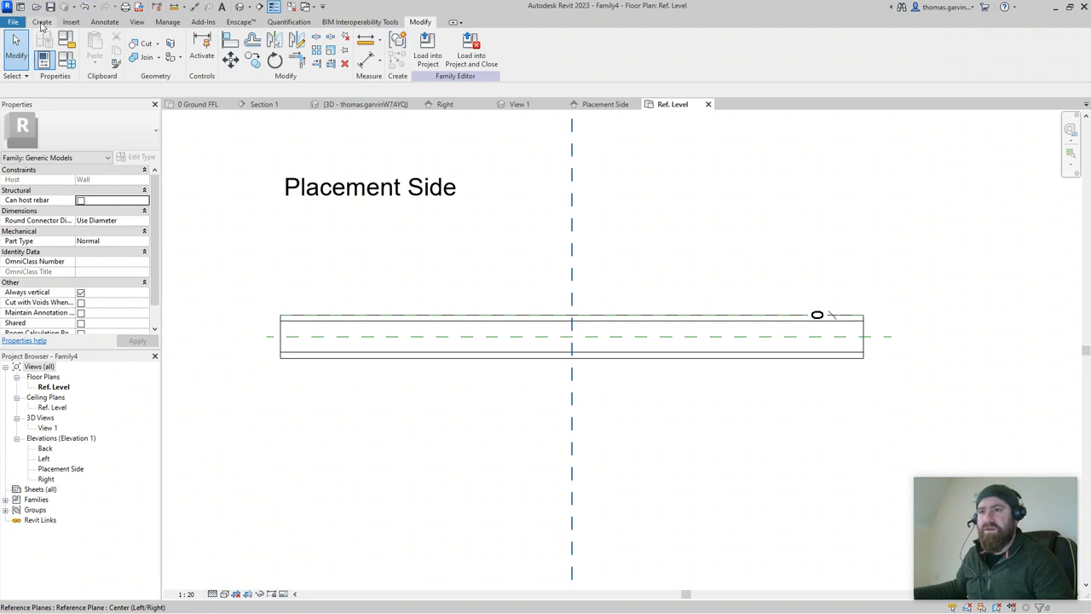
Draw a horizontal reference plane along the wall's full length on the placement side, about 237 mm from the nearer finish layer's inner boundary.
click(42, 22)
click(644, 46)
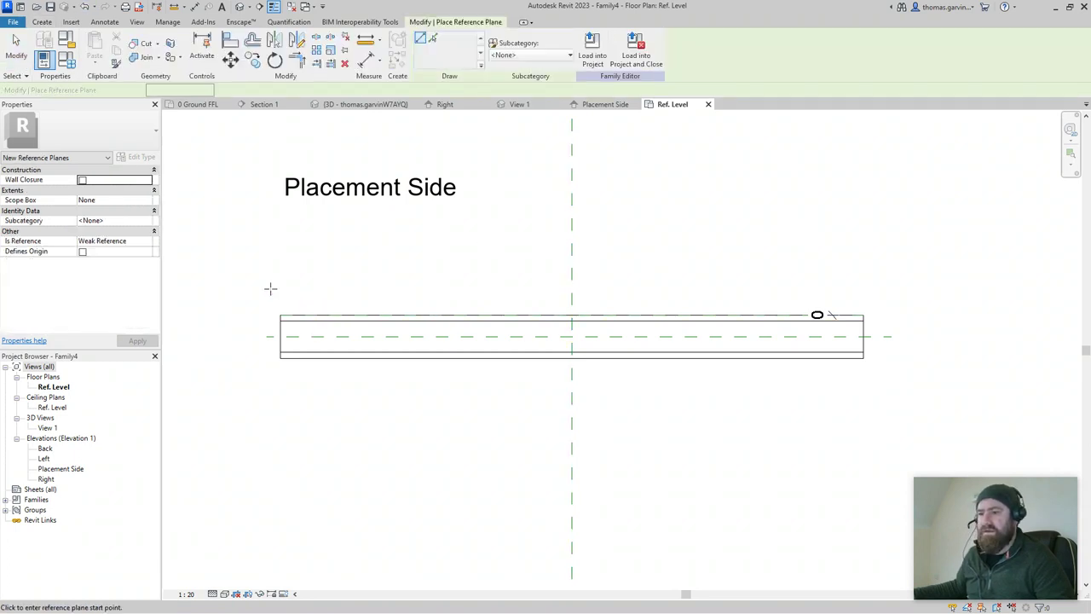
click(270, 288)
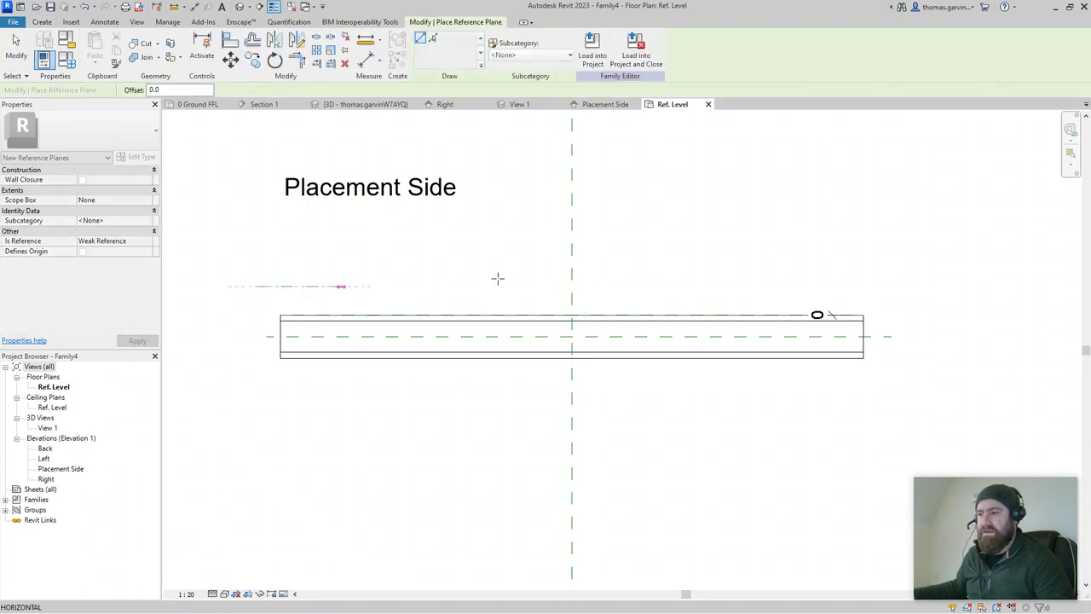
click(893, 285)
key(Escape)
key(Escape)
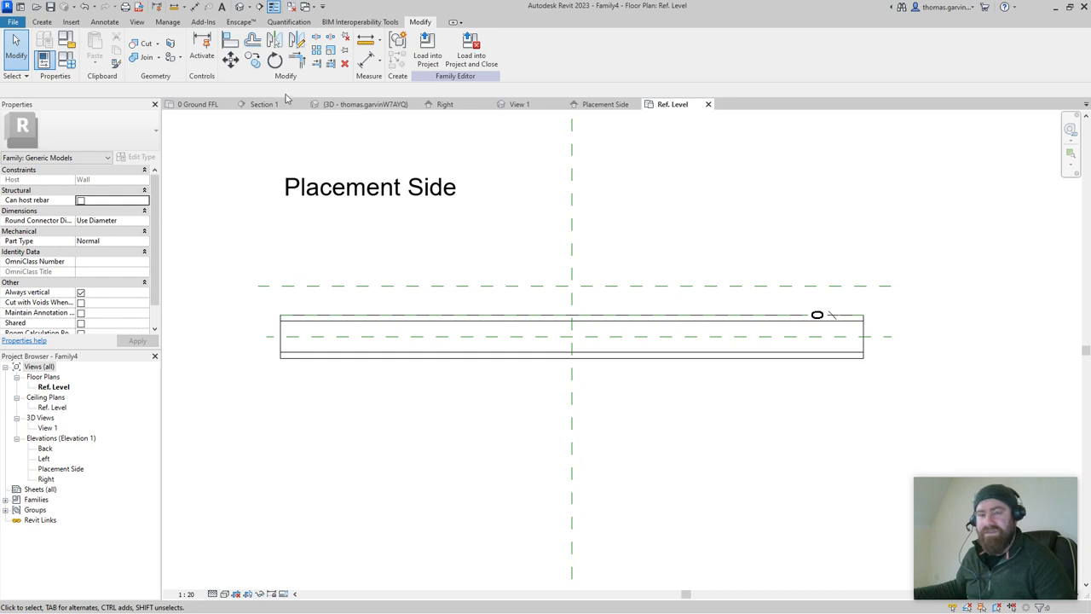
Dimension the new reference plane to the boundary between the placement-side finish layer and the wall core.
click(194, 8)
click(341, 285)
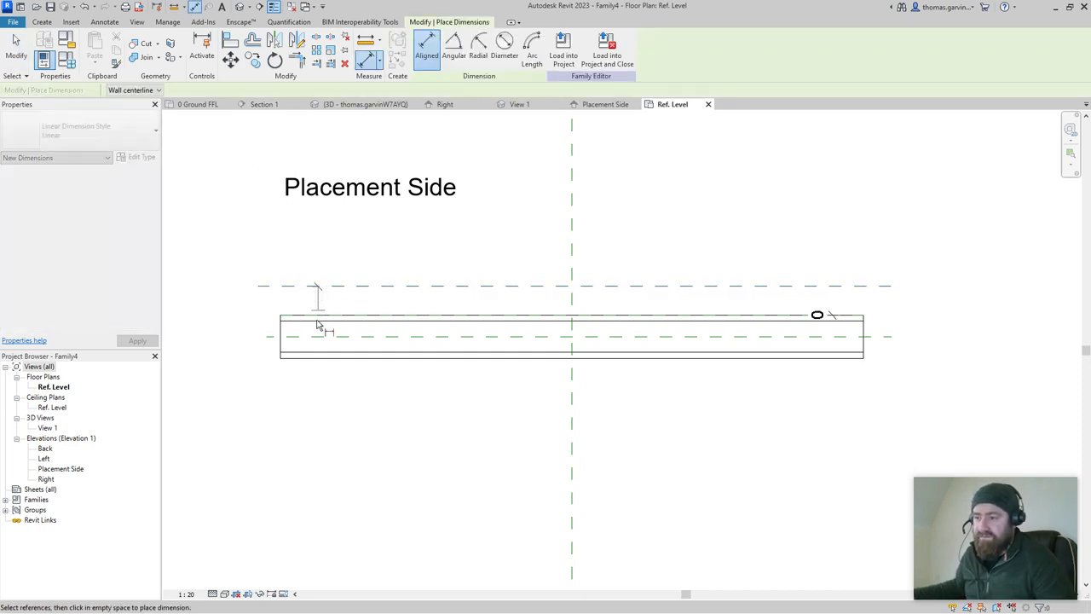
click(321, 321)
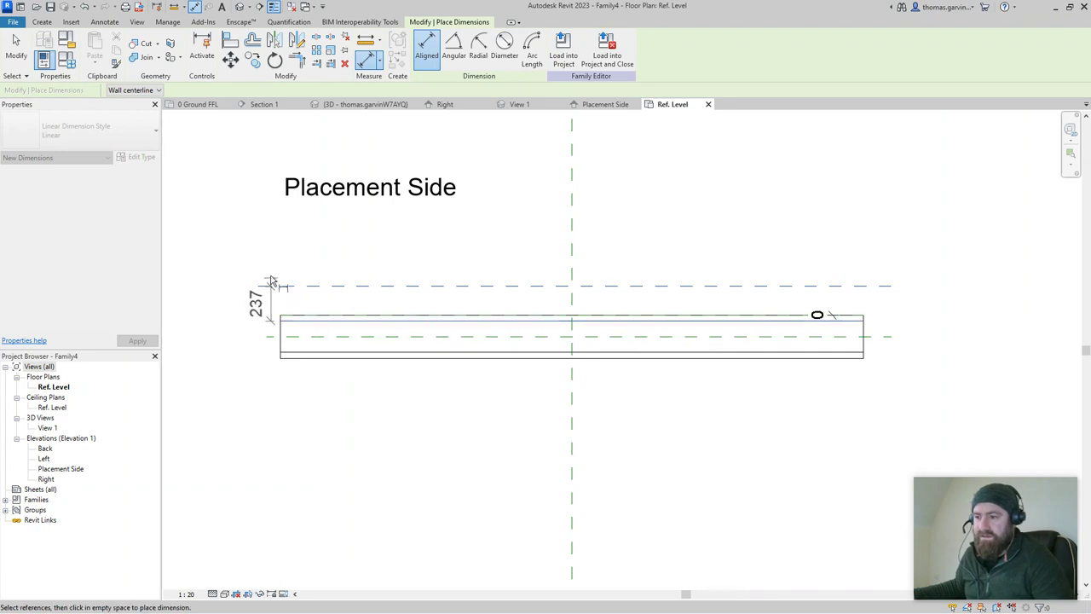
click(269, 294)
key(Escape)
key(Escape)
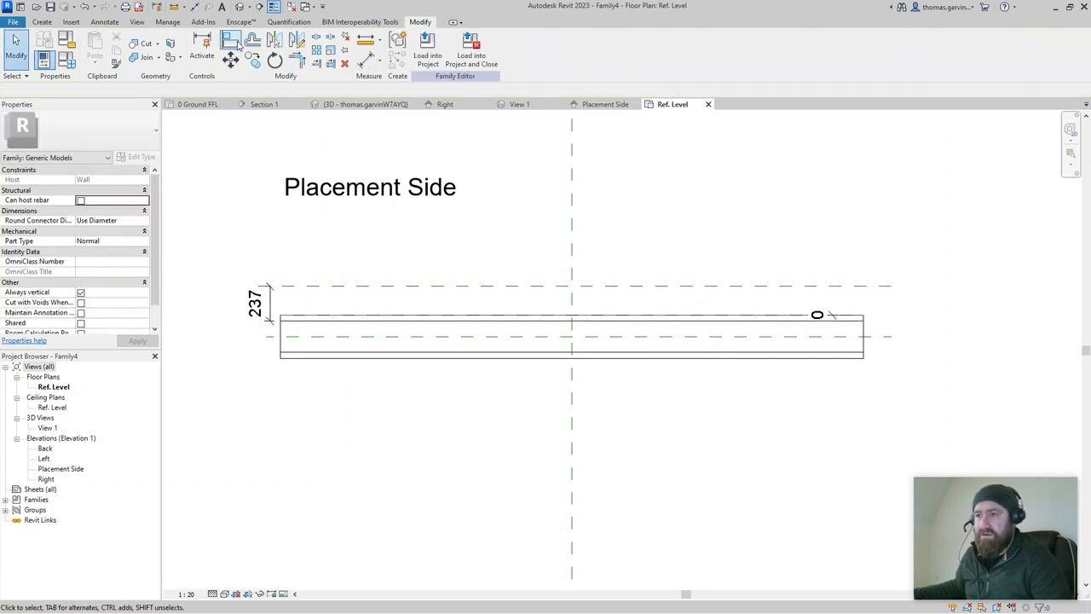
Align the new reference plane with the placement-side core boundary and lock the dimension between them.
key(a)
key(l)
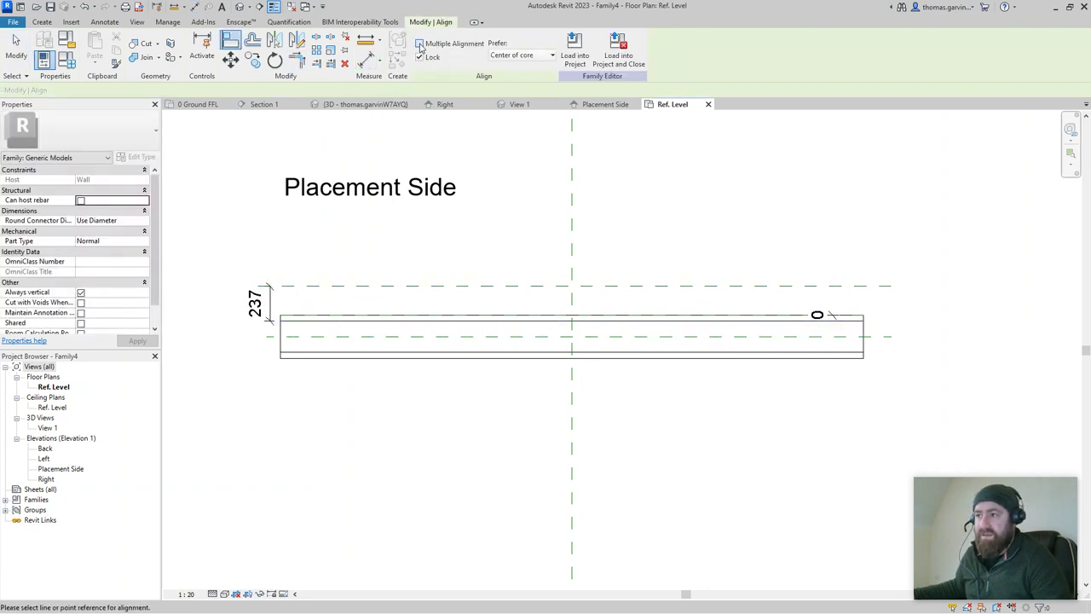
click(337, 321)
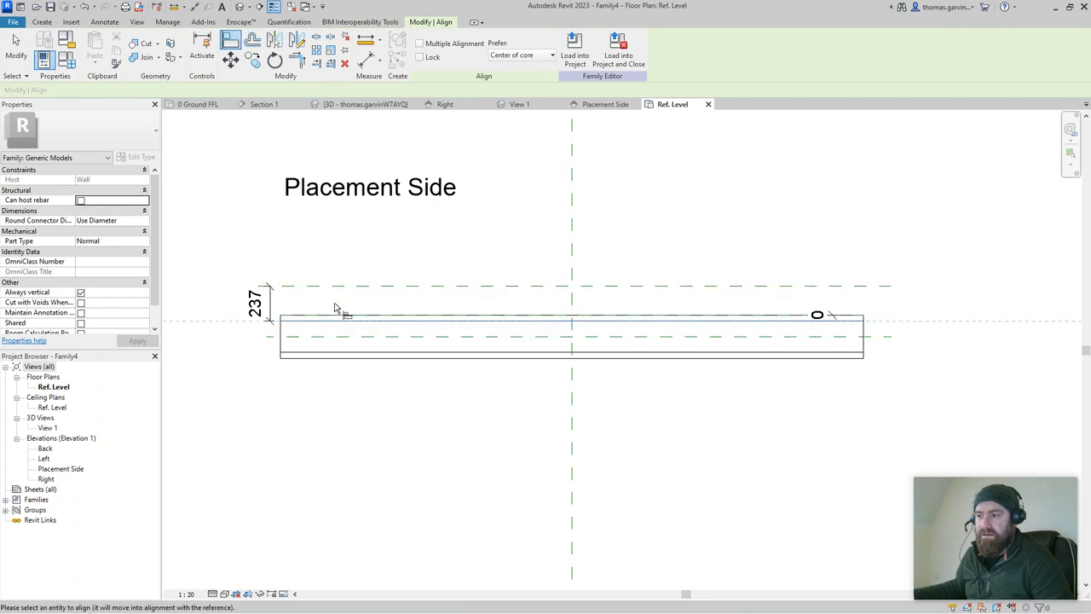
click(338, 286)
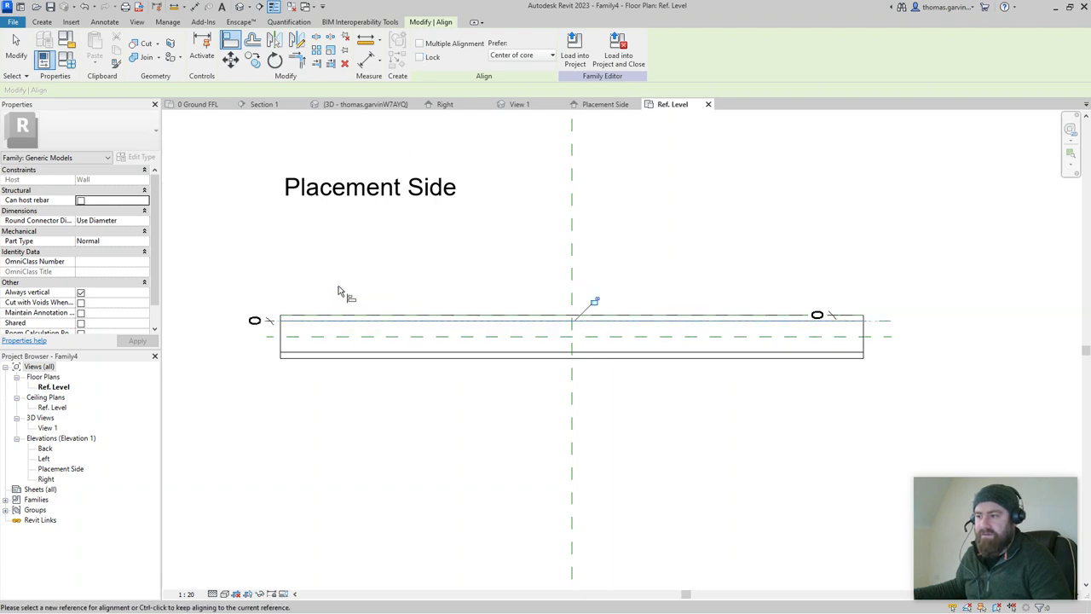
key(Escape)
key(Escape)
click(254, 321)
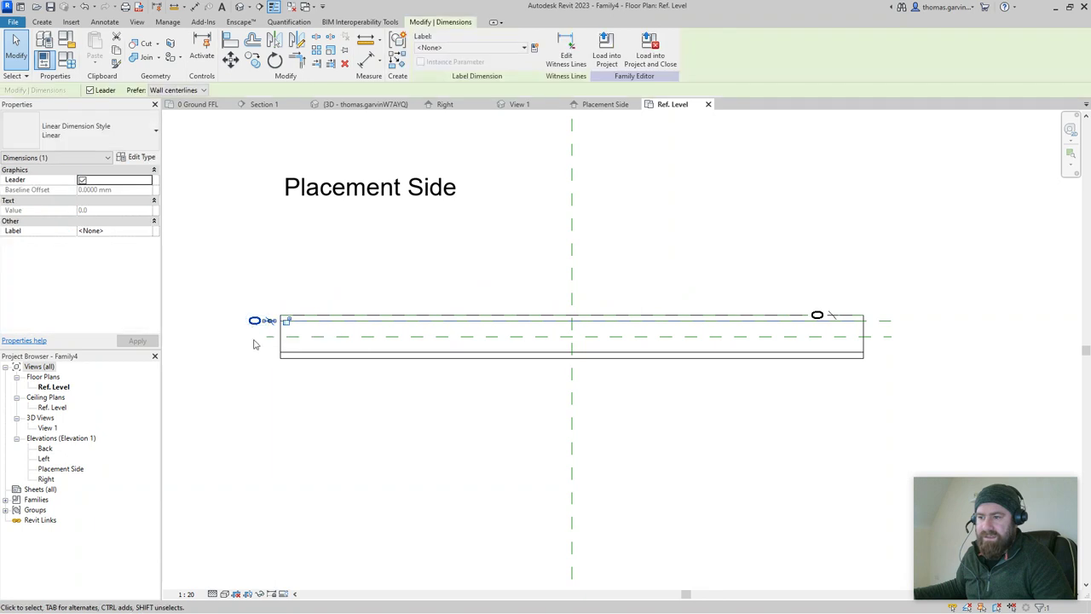
click(286, 321)
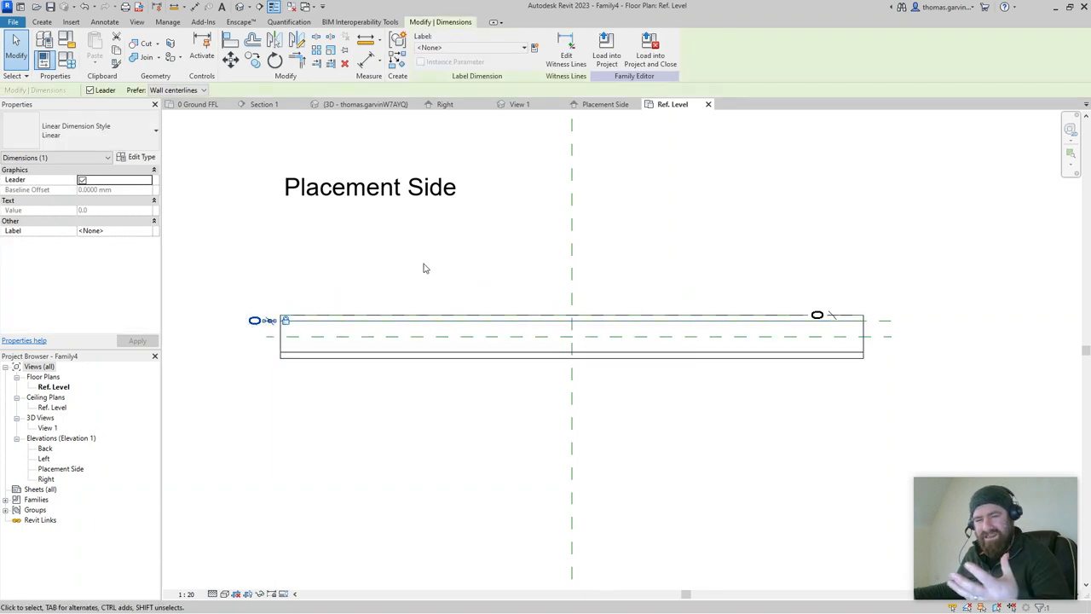
click(431, 283)
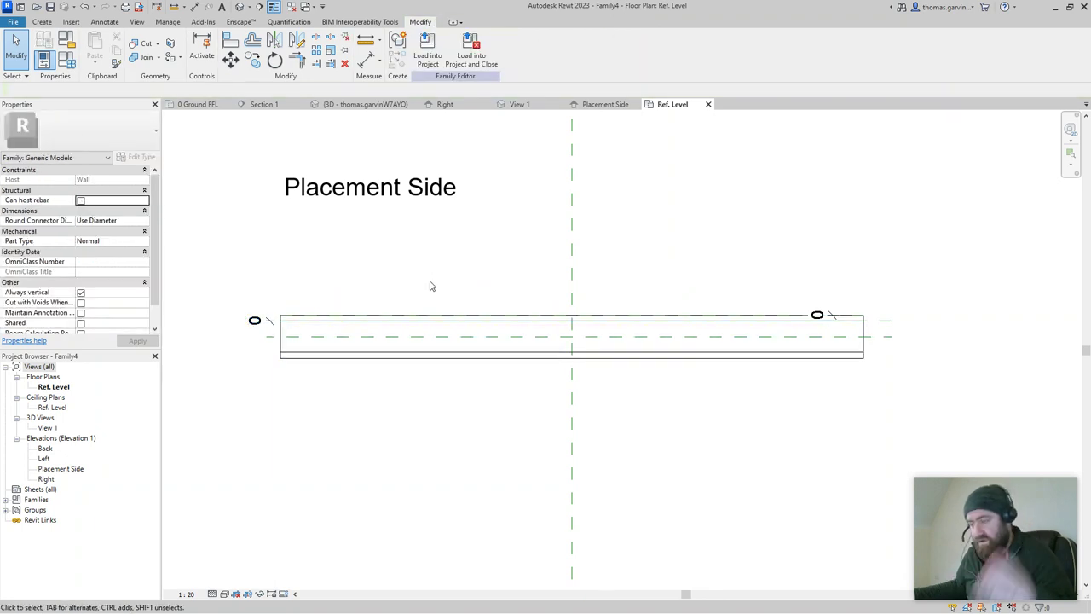
Draw a vertical reference plane across the wall about 393 mm left of the Center (Left/Right) plane.
scroll(481, 256, down, 3)
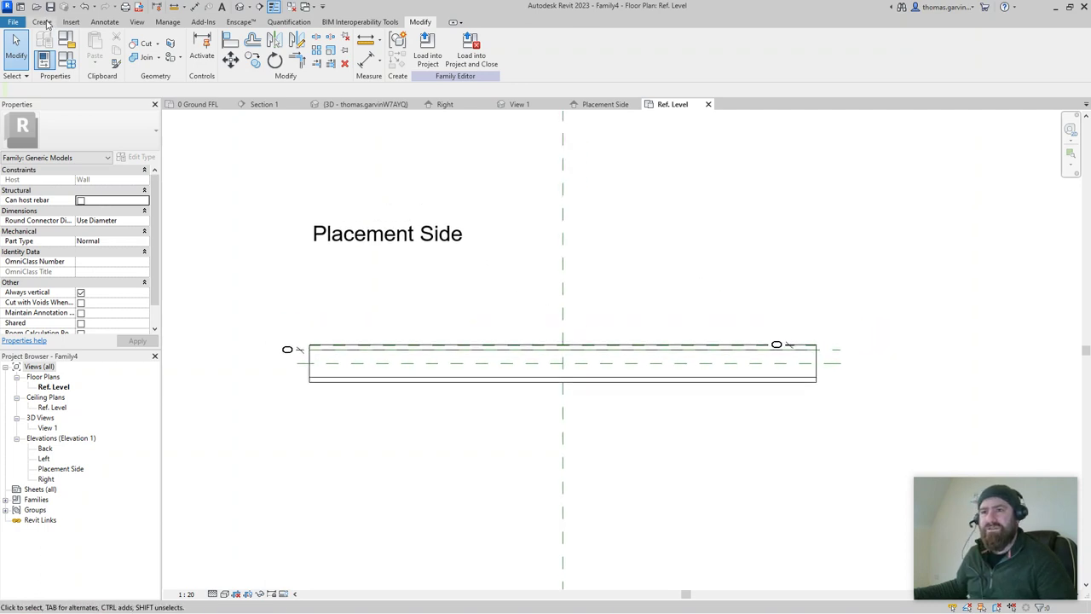
click(44, 22)
click(642, 42)
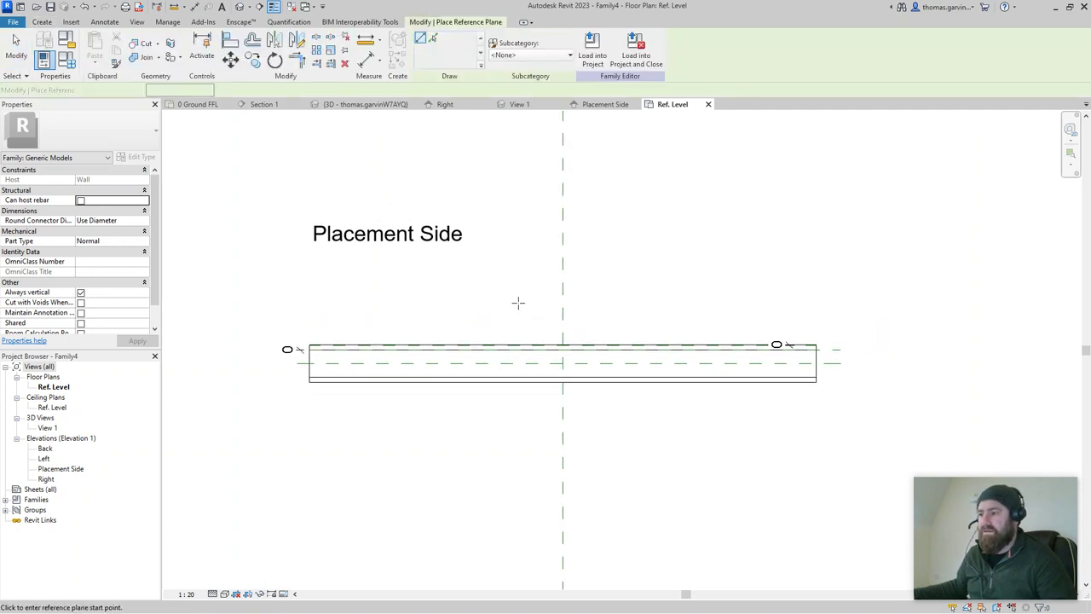
click(513, 300)
click(513, 464)
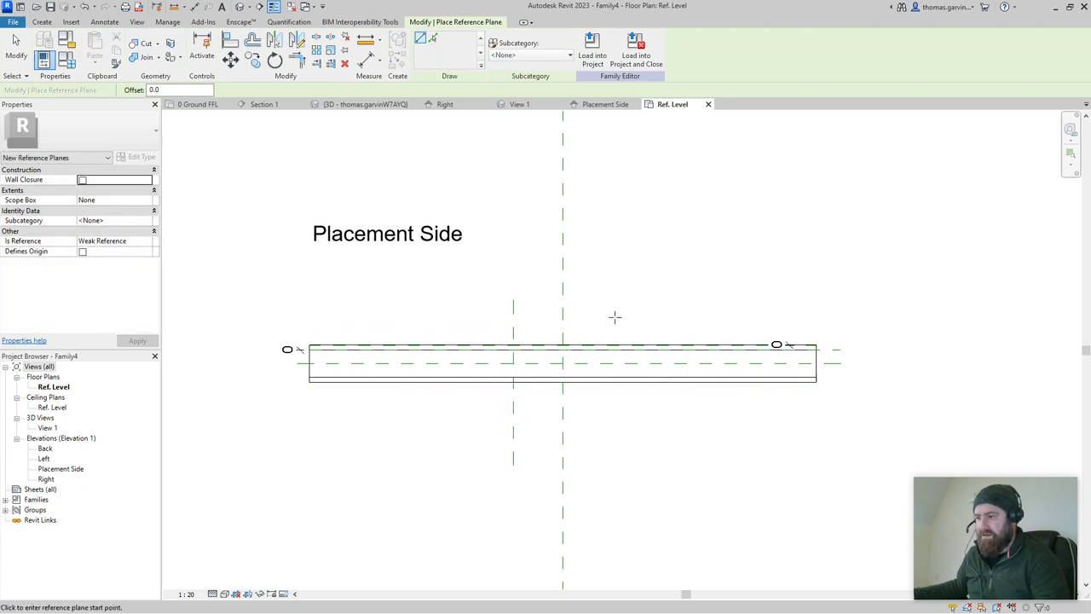
key(Escape)
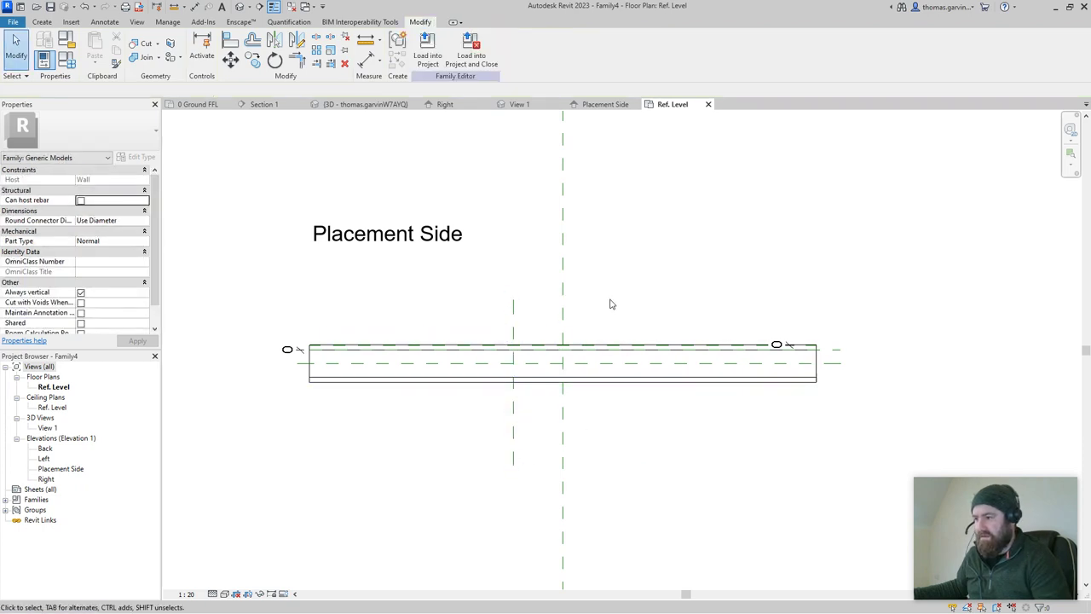
Draw a matching vertical reference plane across the wall about 480 mm right of the Center (Left/Right) plane.
click(42, 22)
click(642, 43)
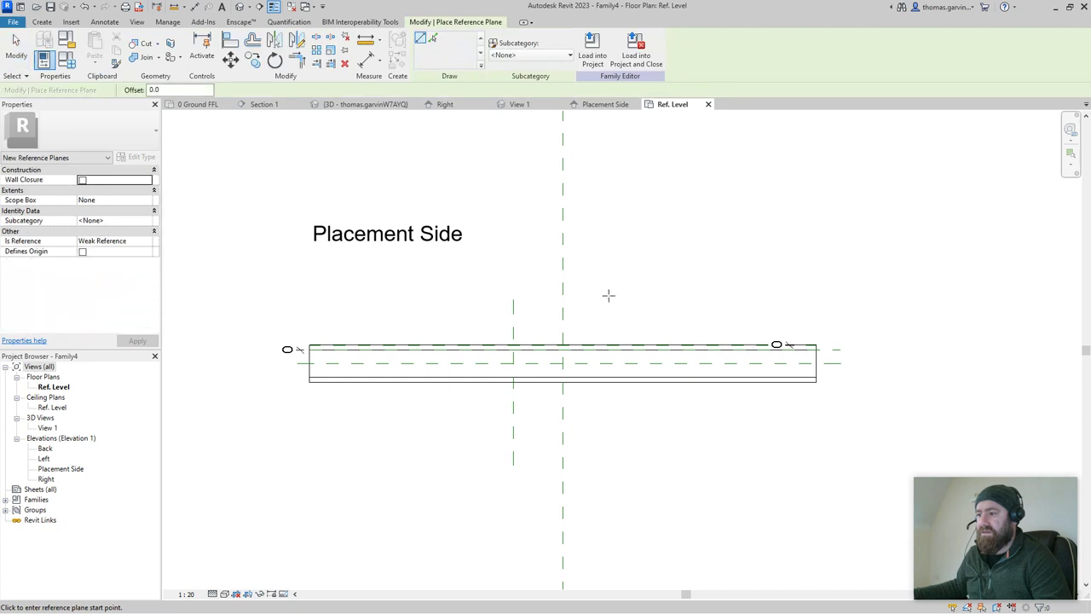
click(42, 22)
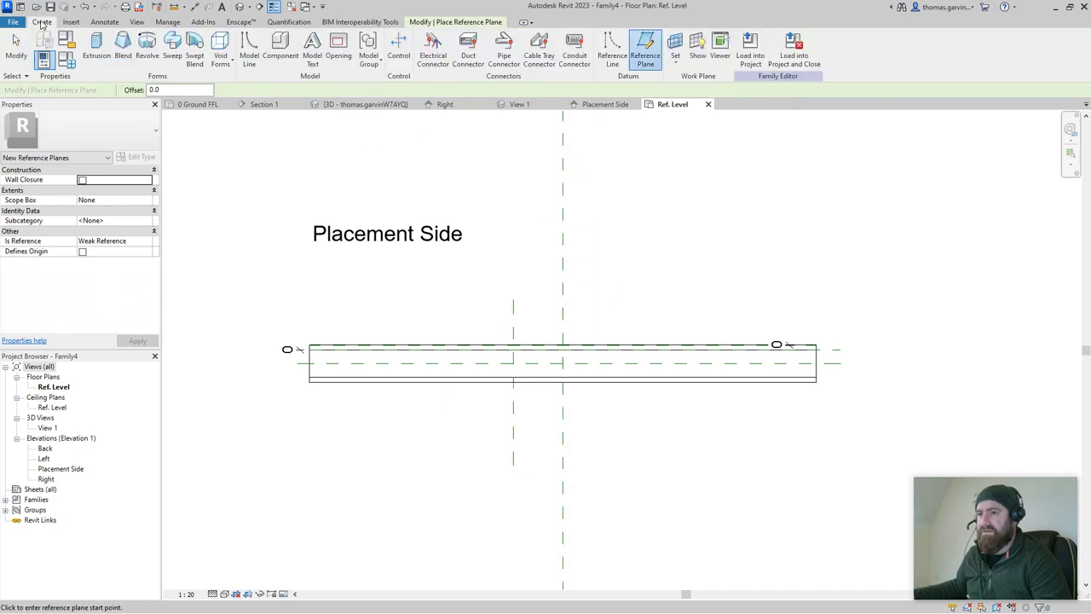
click(623, 300)
click(623, 464)
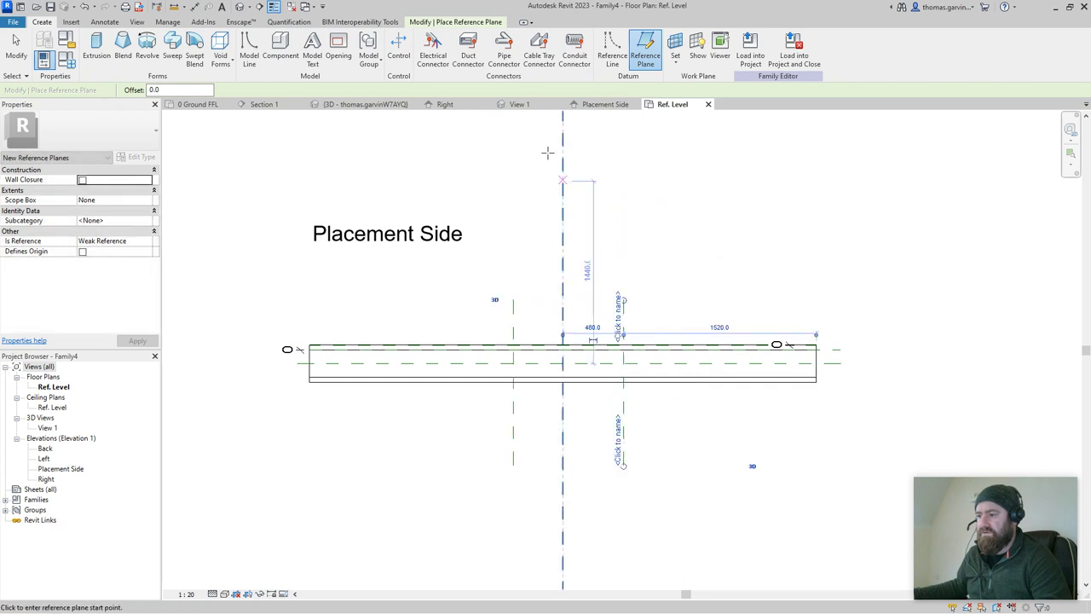
Draw a short horizontal reference plane below the wall, crossing both vertical planes, about 462 mm from the locked core-boundary plane.
click(491, 408)
click(674, 408)
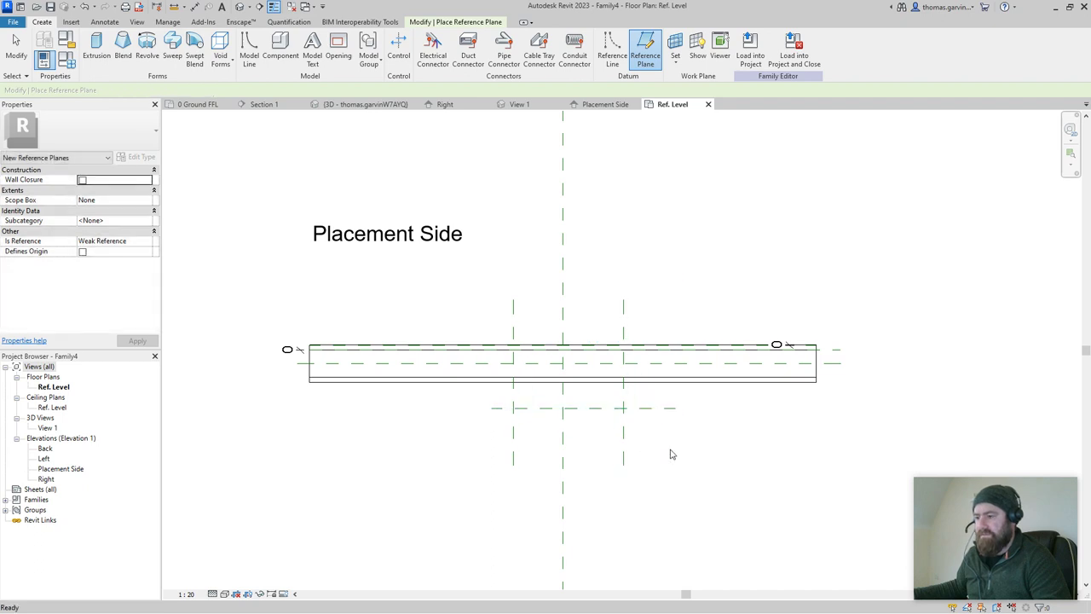
key(Escape)
key(Escape)
click(727, 358)
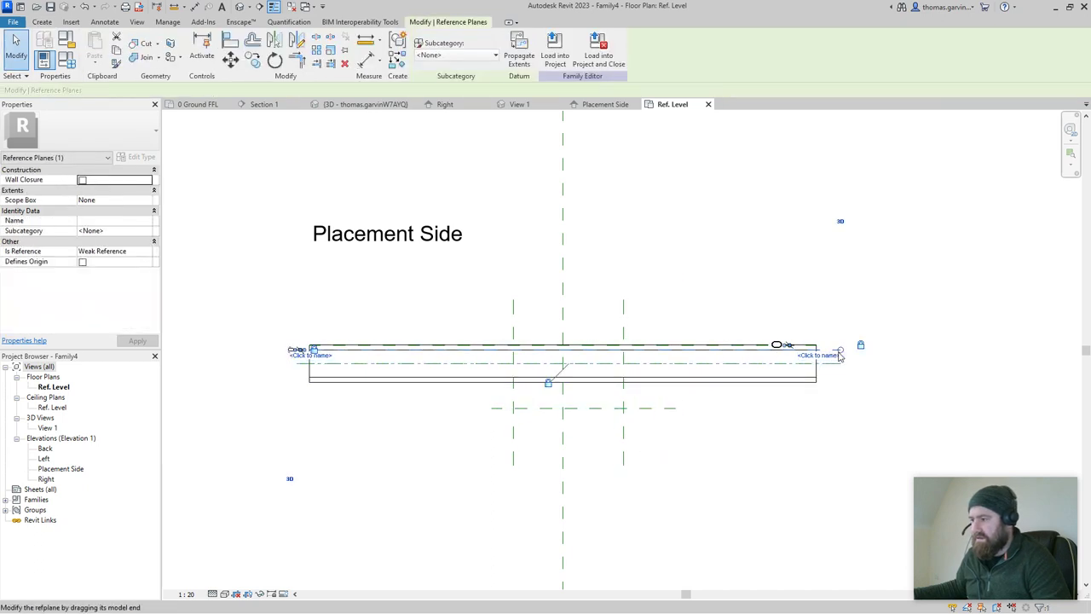
click(487, 457)
Dimension the three vertical reference planes with an equality constraint and add an overall dimension between the outer two.
key(d)
key(i)
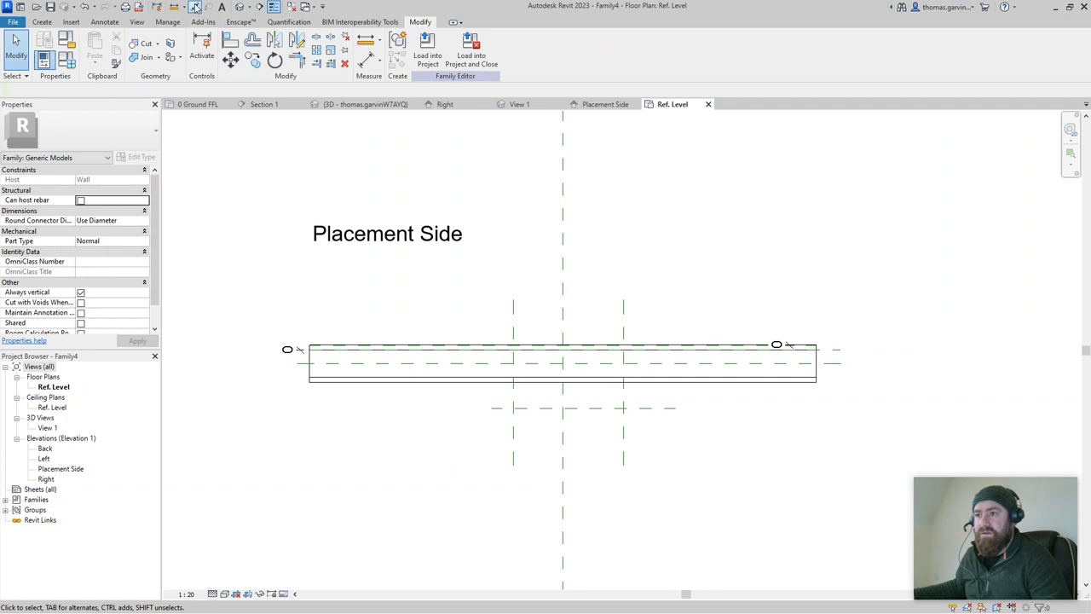
click(513, 449)
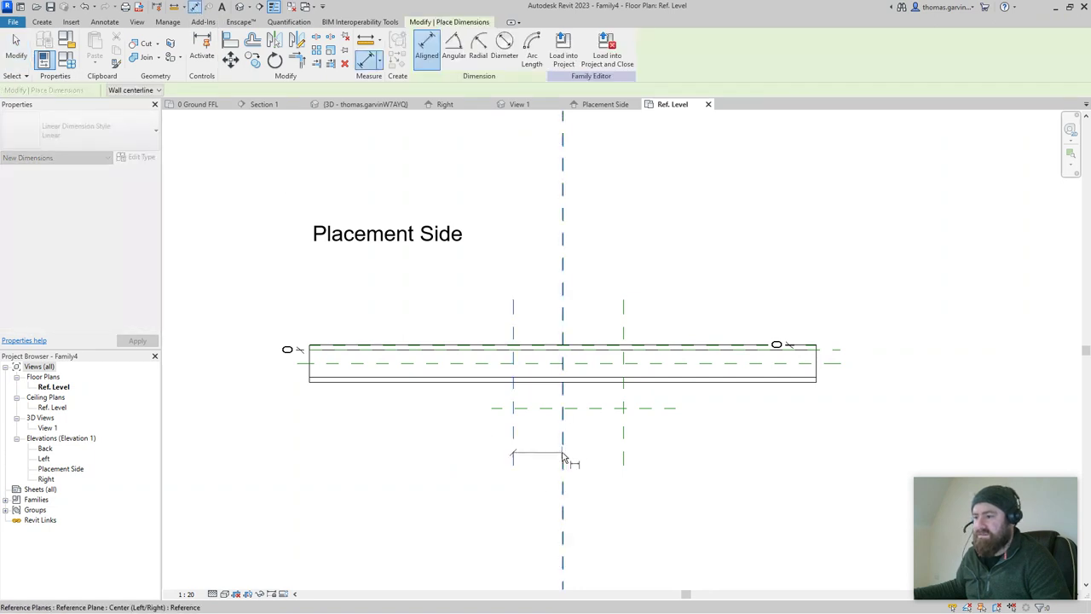
click(623, 450)
click(597, 467)
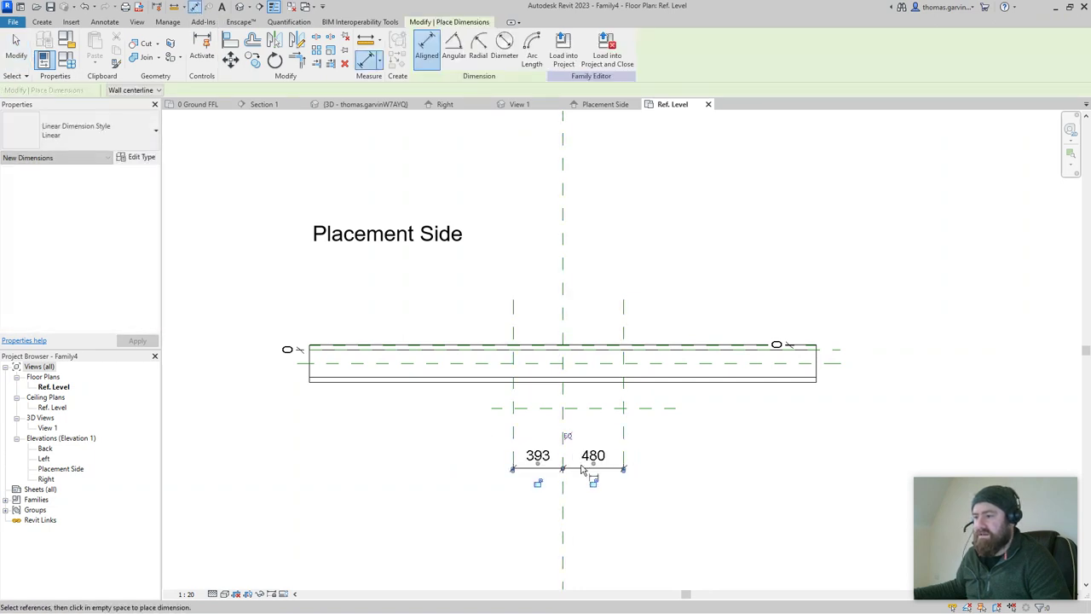
click(562, 437)
click(501, 419)
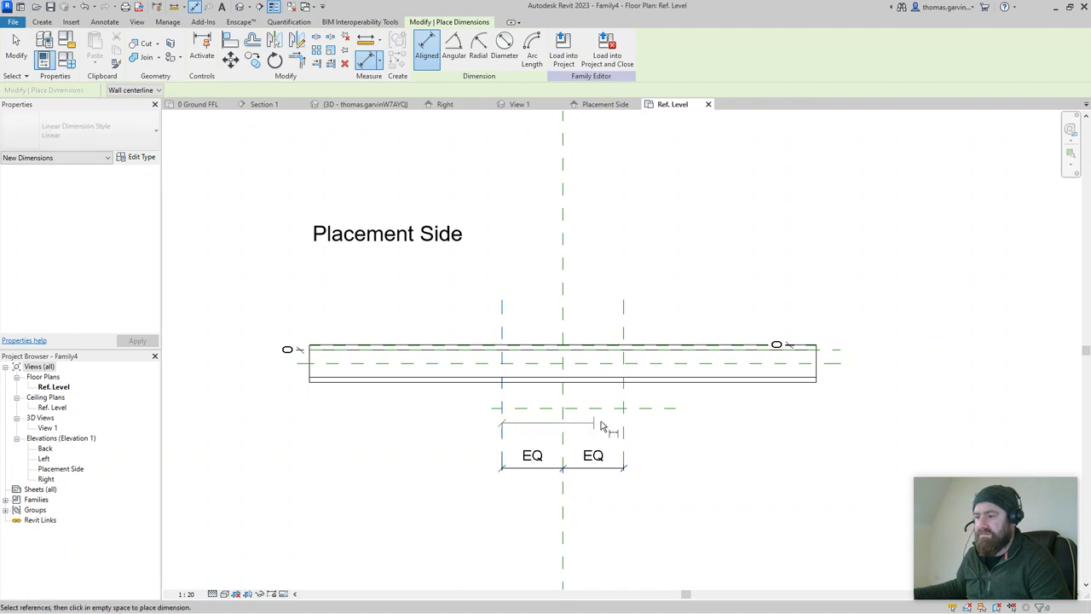
click(623, 424)
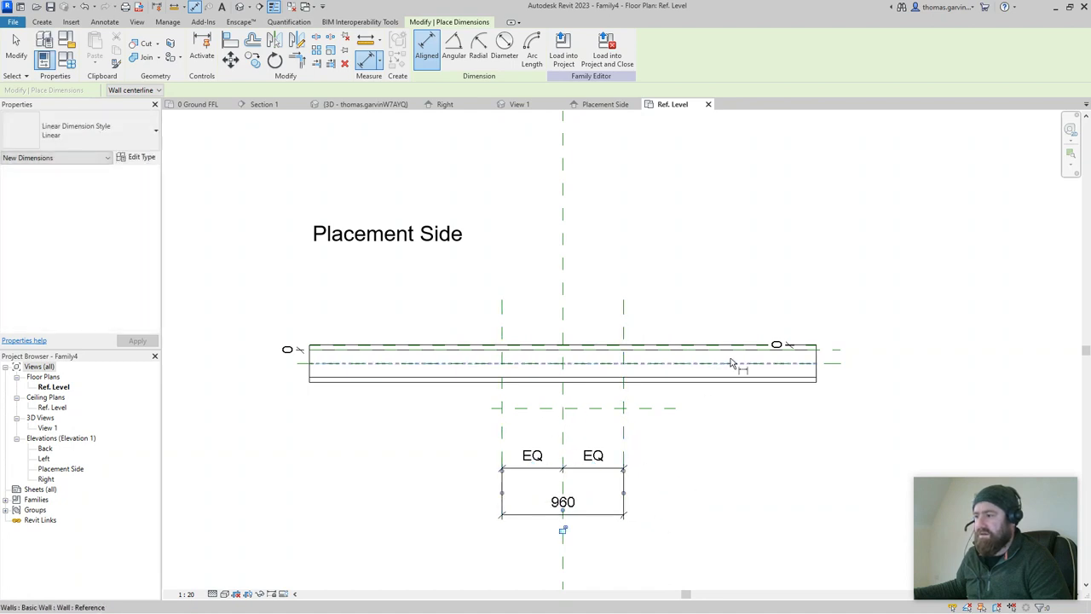
Dimension the distance from the locked core-boundary reference plane to the short horizontal plane below the wall.
scroll(830, 345, up, 2)
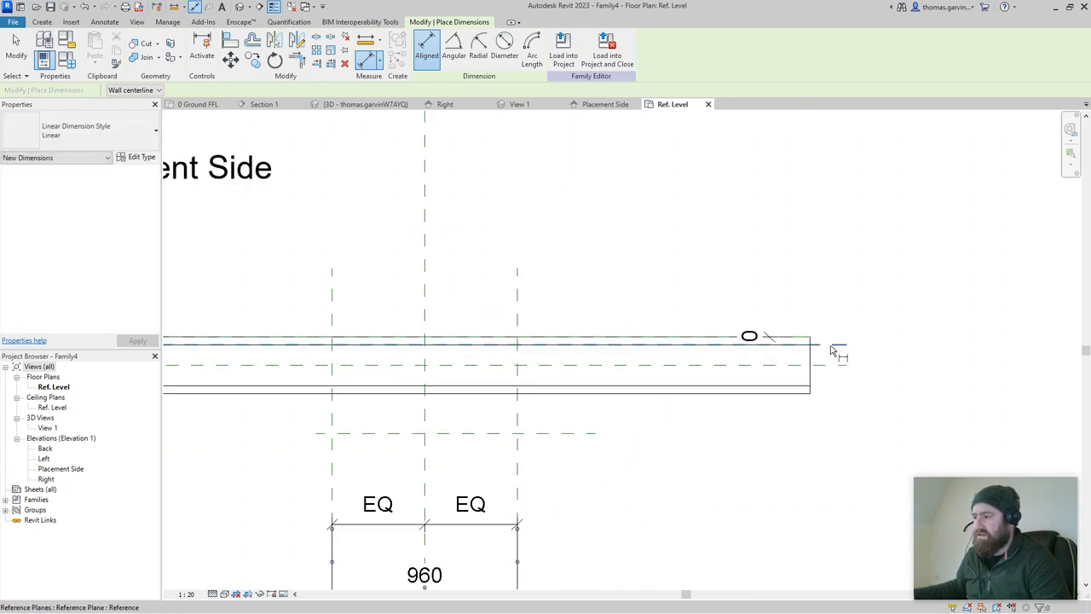
key(ctrl)
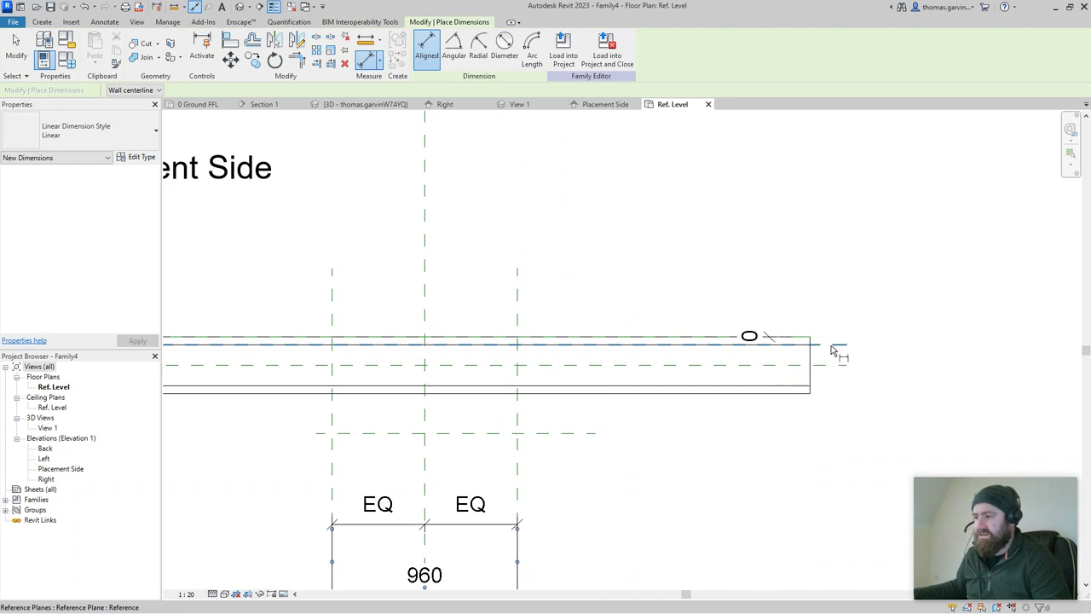
click(831, 345)
click(566, 433)
click(584, 499)
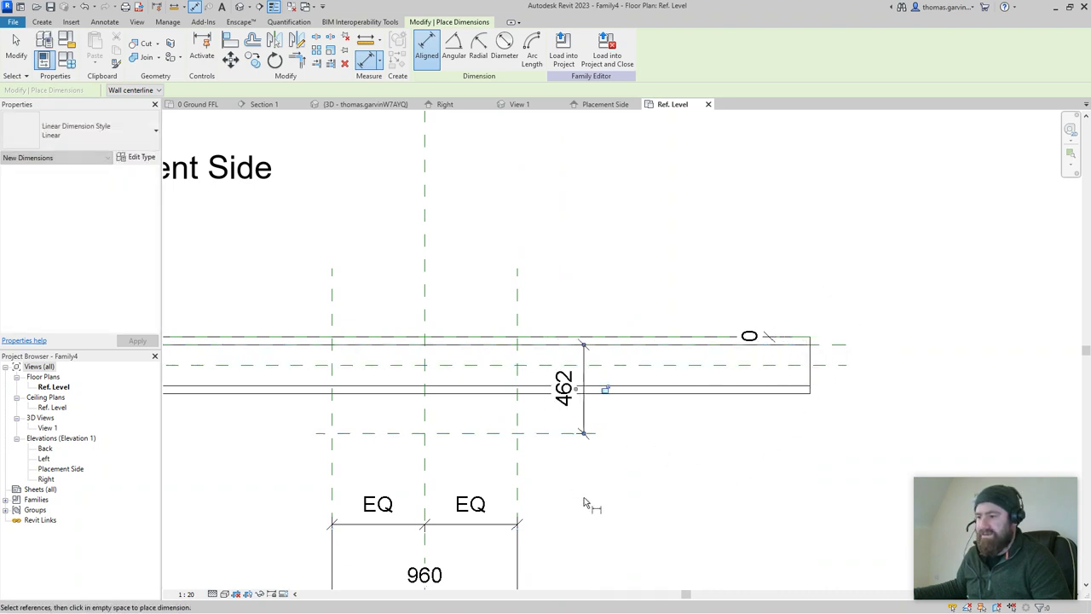
middle_drag(584, 503, 811, 483)
scroll(811, 482, down, 1)
key(Escape)
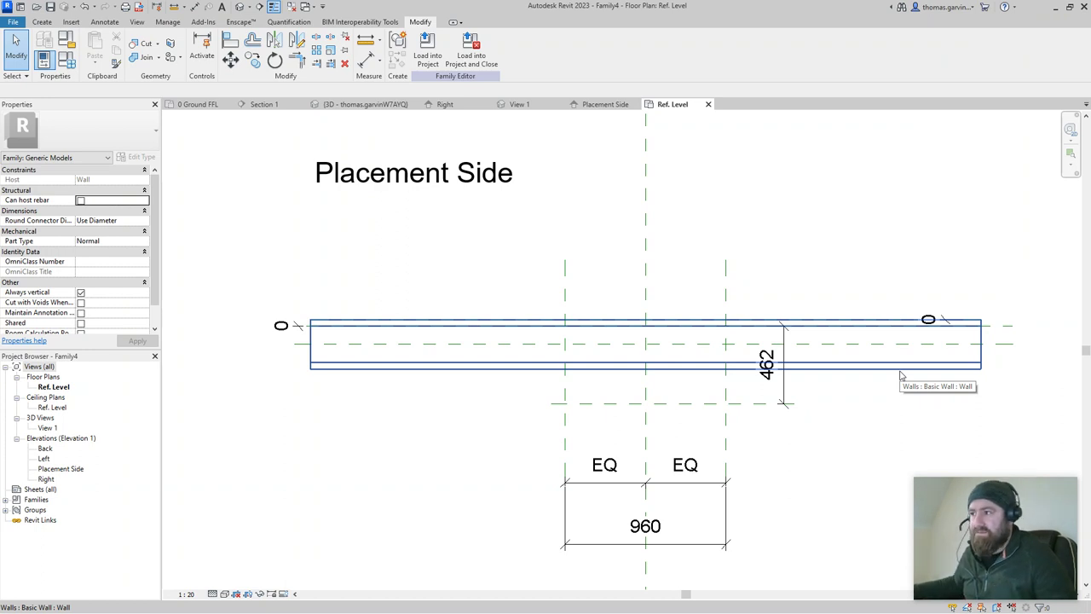
Label the dimension between the two horizontal reference planes with a new family type parameter named Depth.
middle_drag(787, 418, 754, 418)
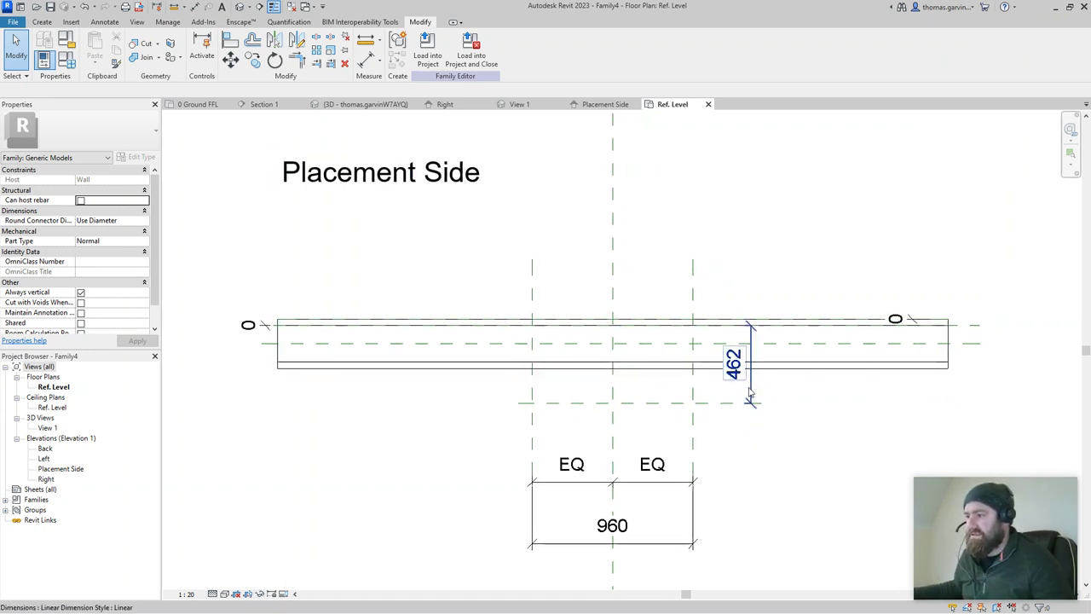
click(750, 392)
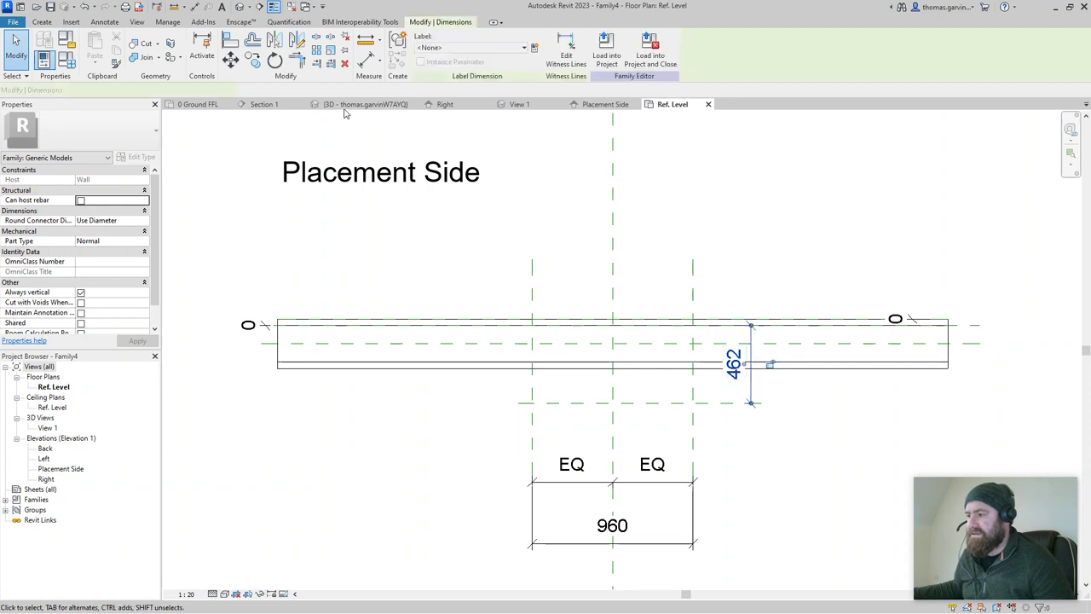
click(534, 48)
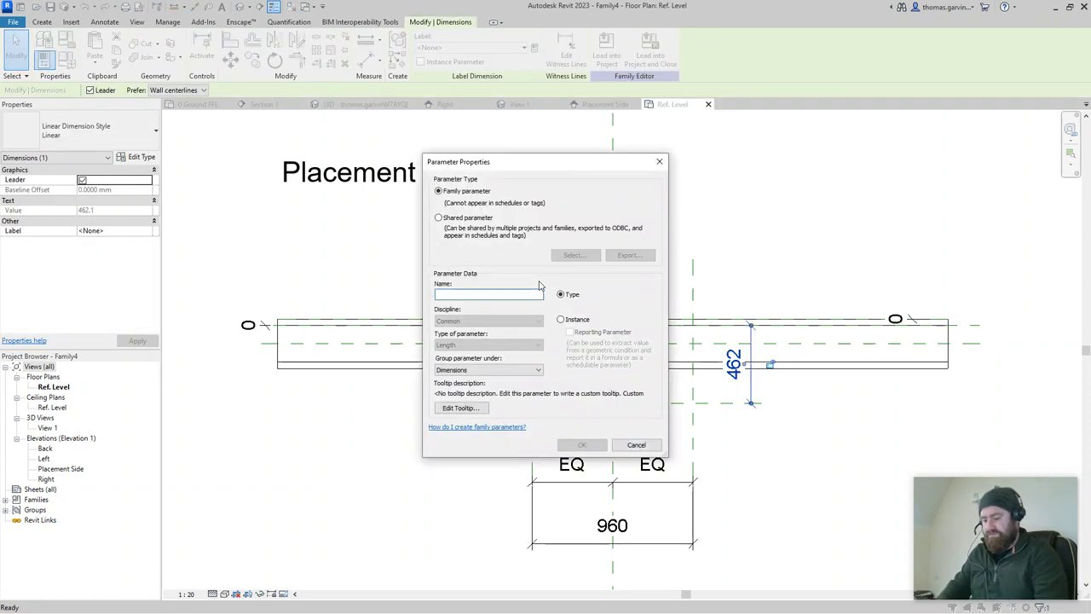
text(Depth)
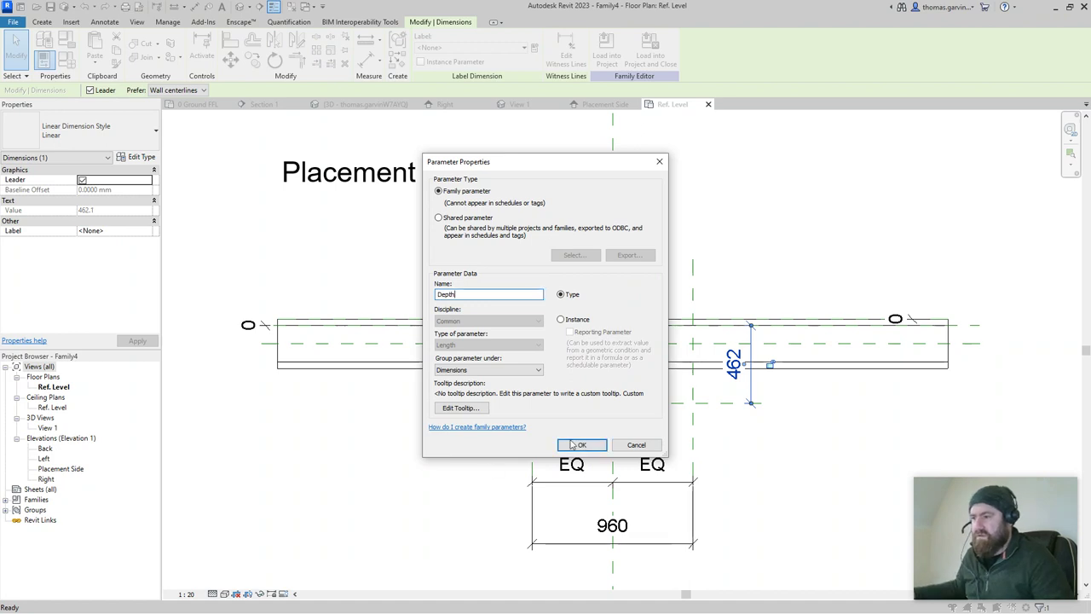
click(573, 445)
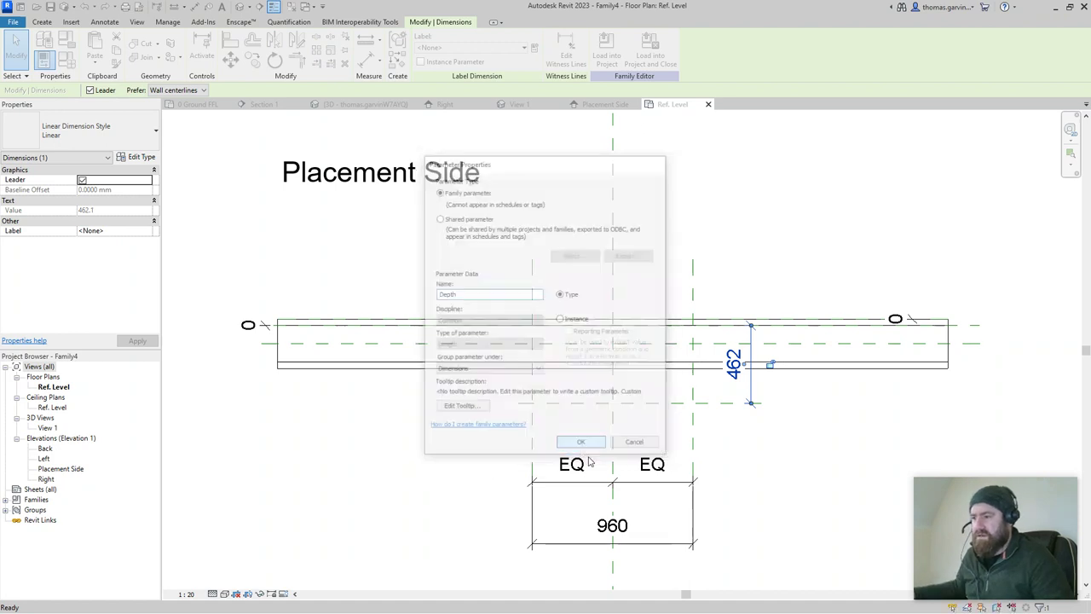
Label the overall dimension between the outer vertical reference planes with a new family type parameter named Width.
click(612, 525)
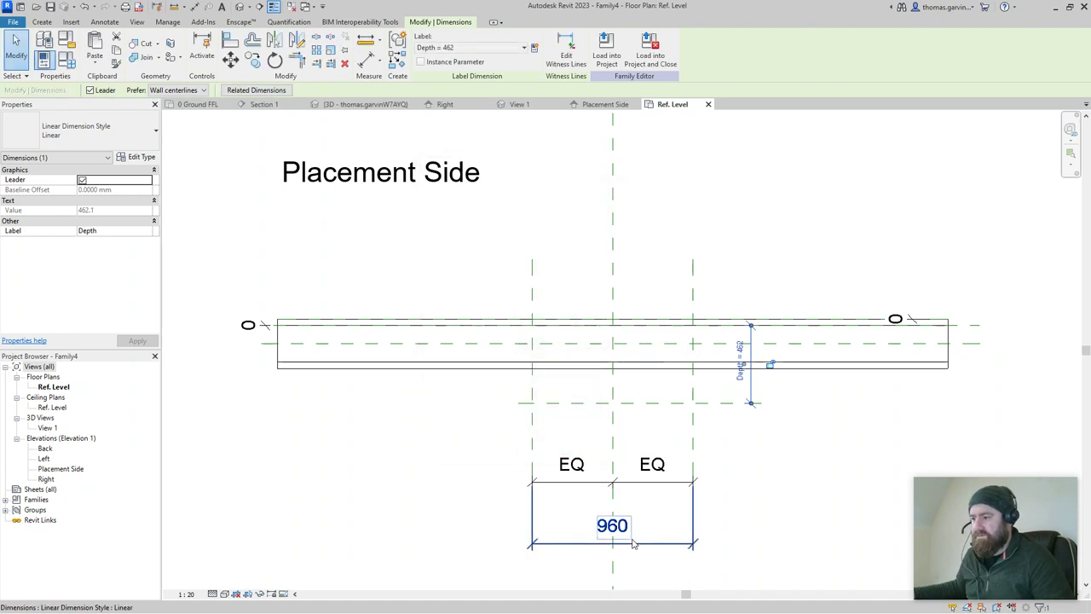
click(535, 48)
text(Width)
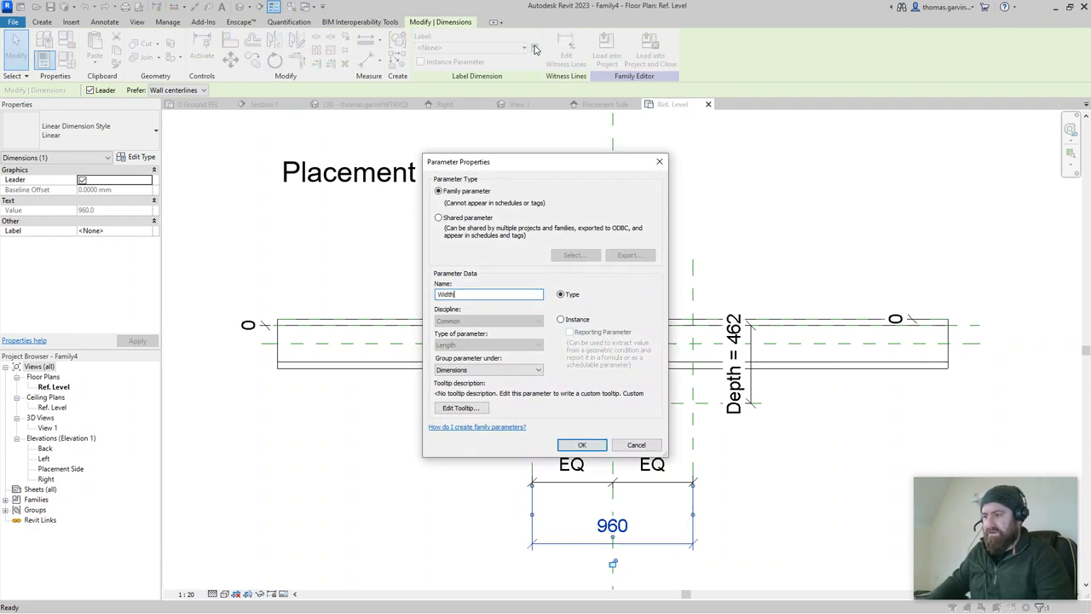
click(583, 445)
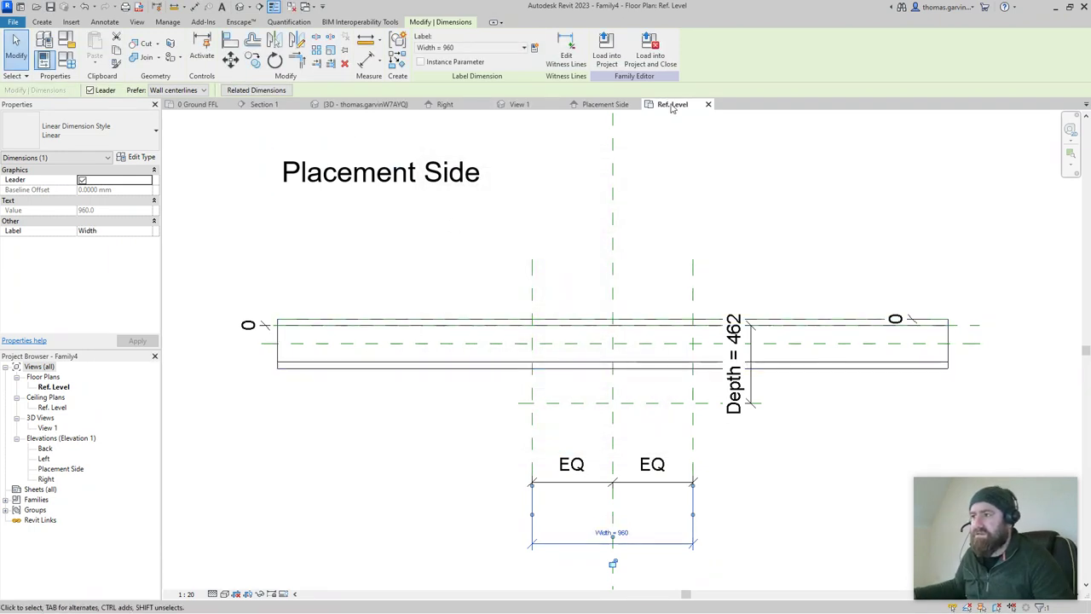
In the Placement Side elevation, draw a horizontal reference plane about 373 mm above the Ref. Level, crossing the three vertical planes.
click(606, 104)
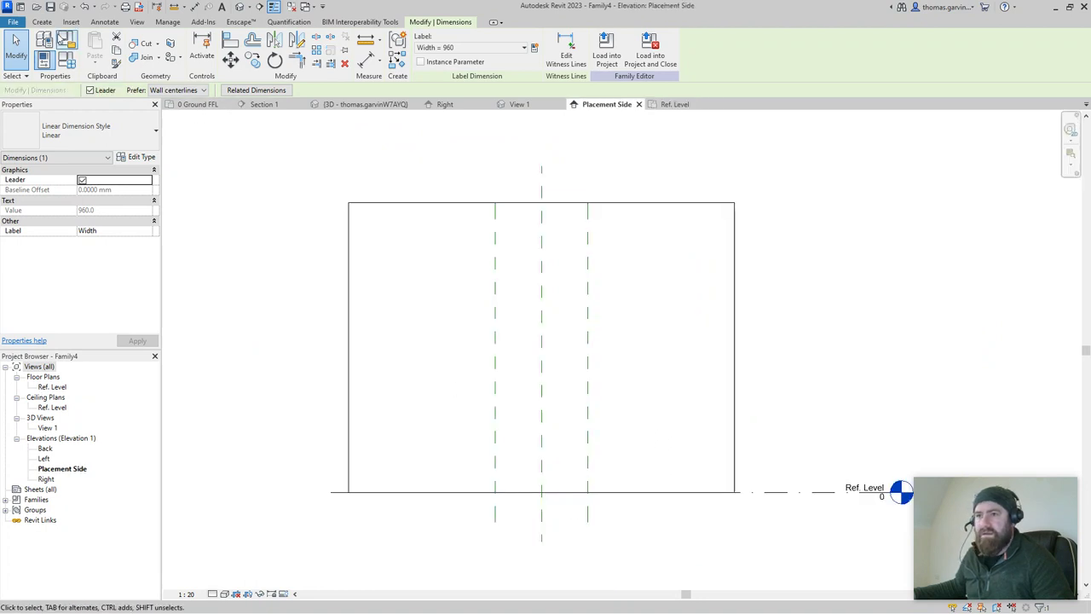
click(41, 22)
click(644, 51)
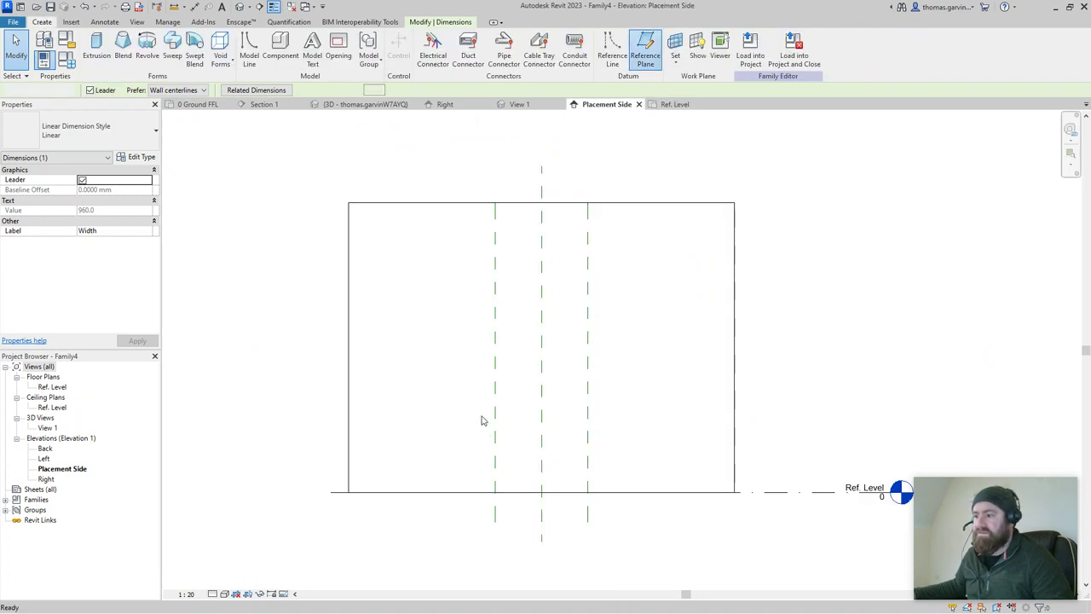
click(449, 456)
click(643, 456)
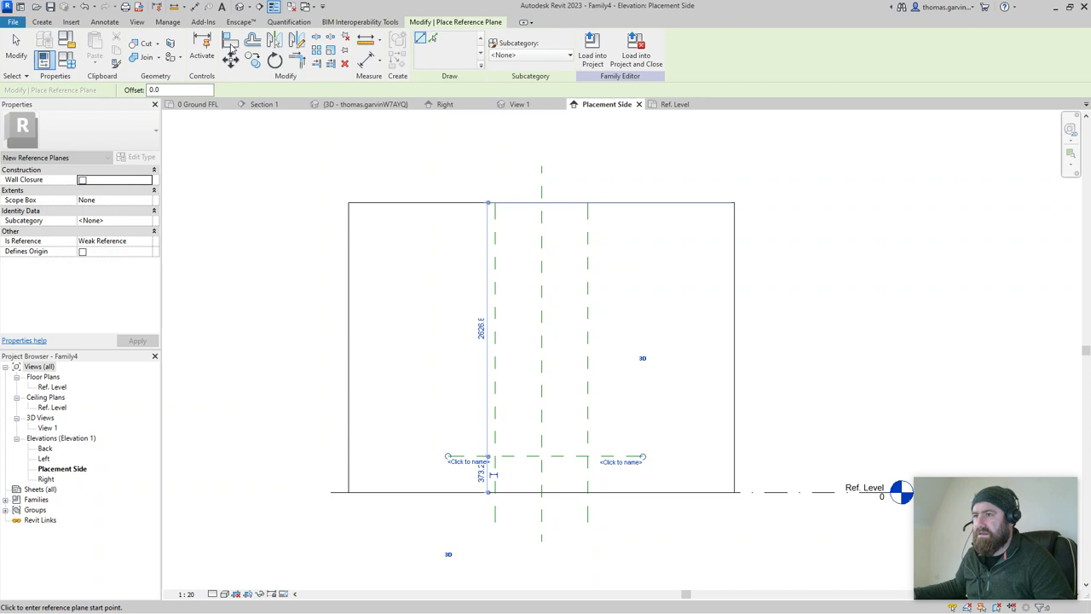
Dimension the distance from the new horizontal reference plane down to the Ref. Level, placed outside the wall.
click(194, 7)
click(626, 457)
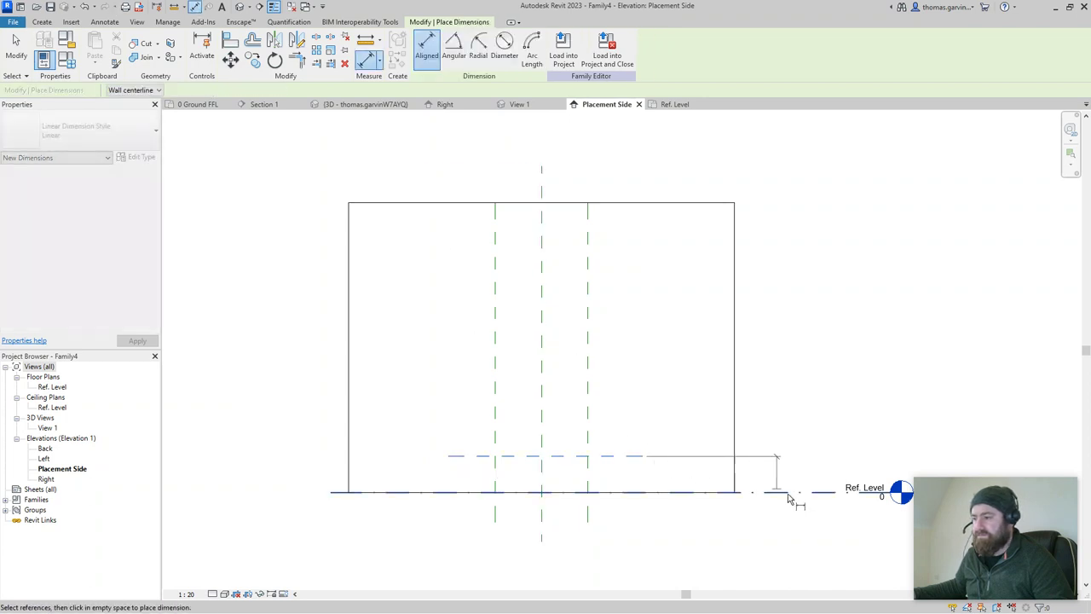
click(789, 496)
click(777, 408)
key(Escape)
key(Escape)
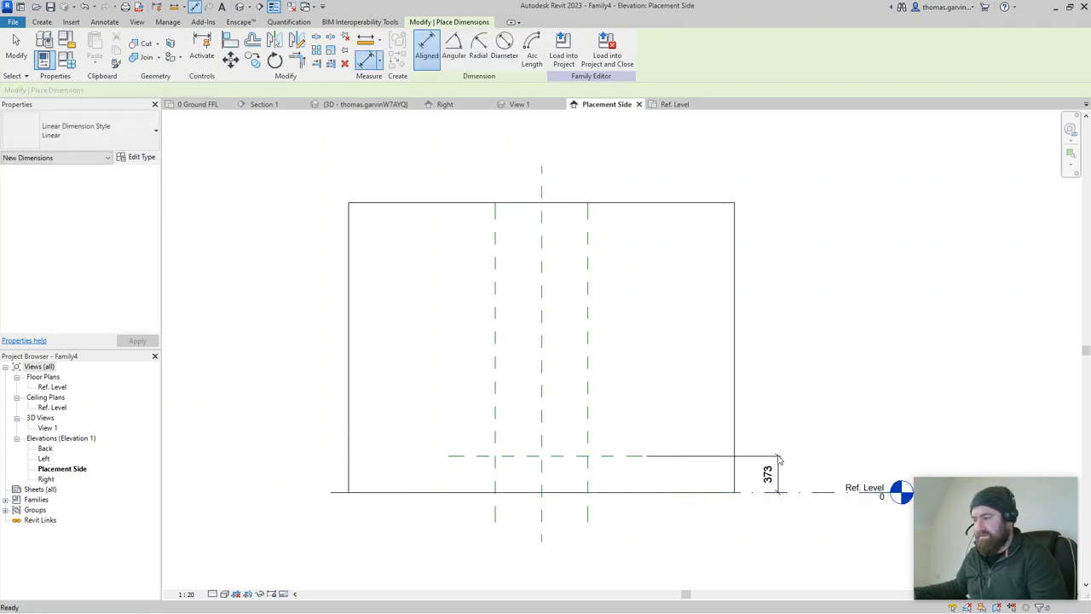
Label the dimension above the Ref. Level with a new family type parameter named Height, grouped under Dimensions.
click(762, 433)
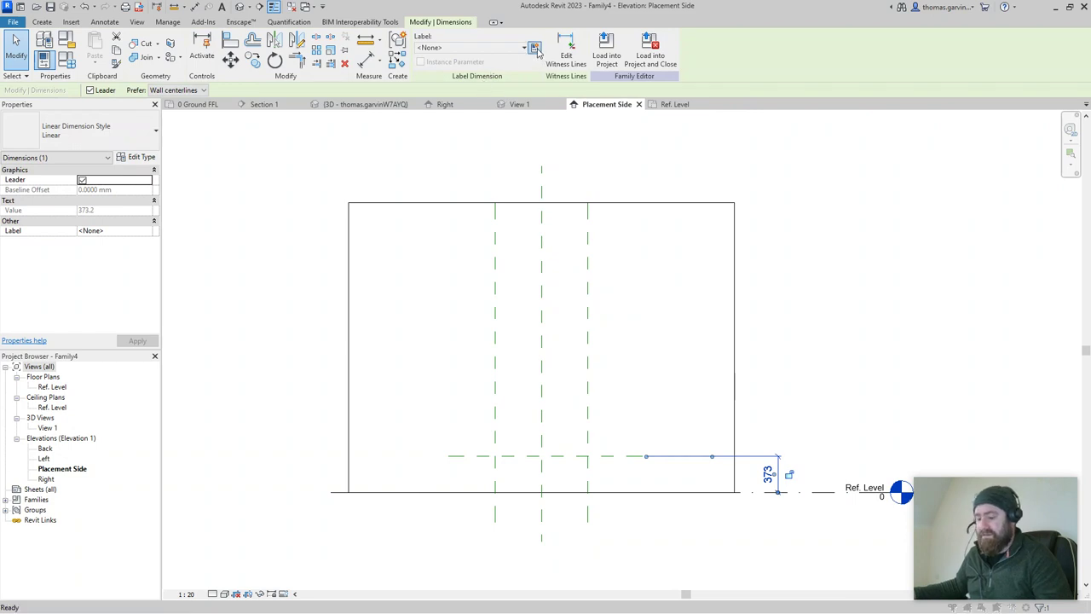
click(538, 53)
text(Heigl)
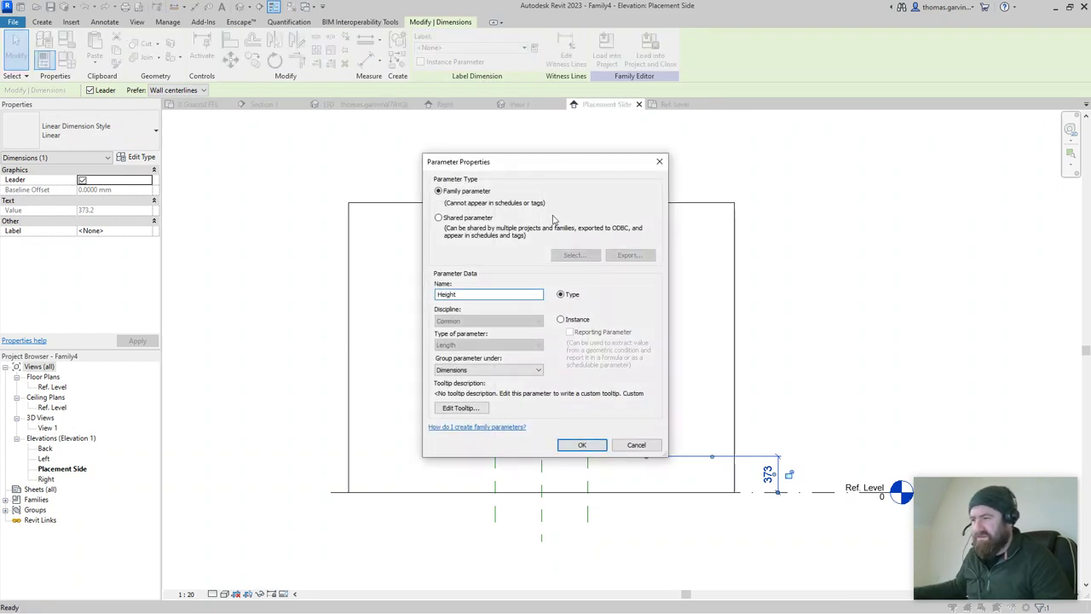
text(t)
click(582, 444)
Set the Height dimension above the Ref. Level to 225 mm.
scroll(756, 361, up, 5)
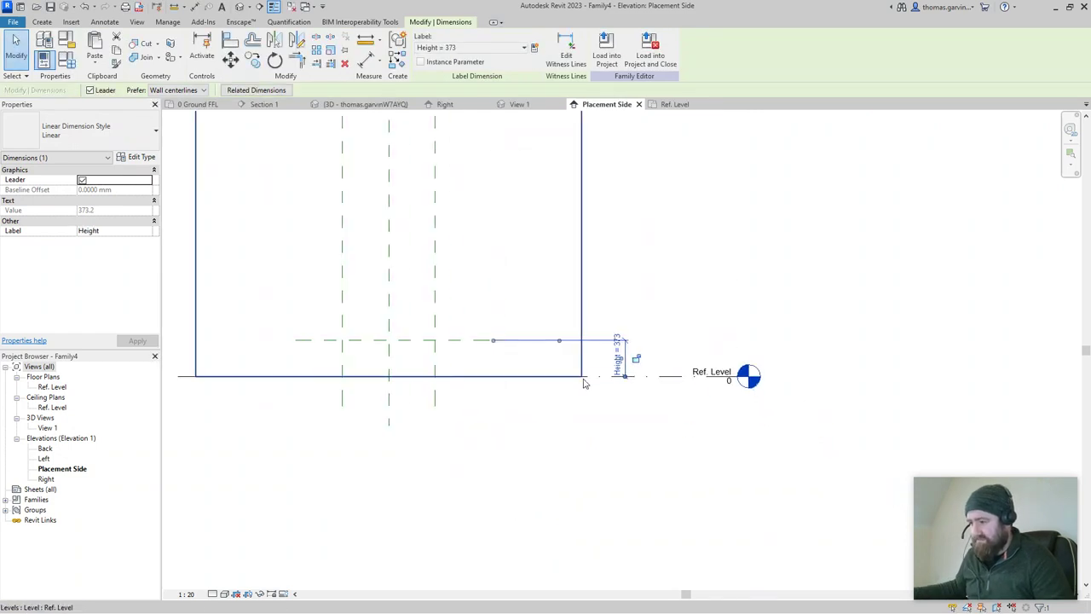
click(625, 368)
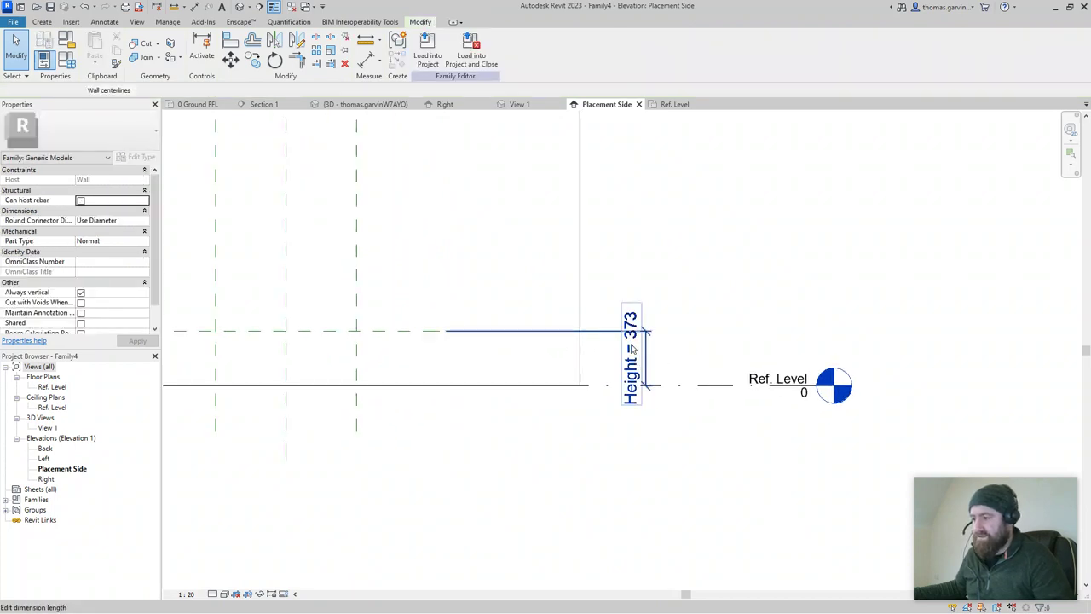
click(633, 348)
click(635, 344)
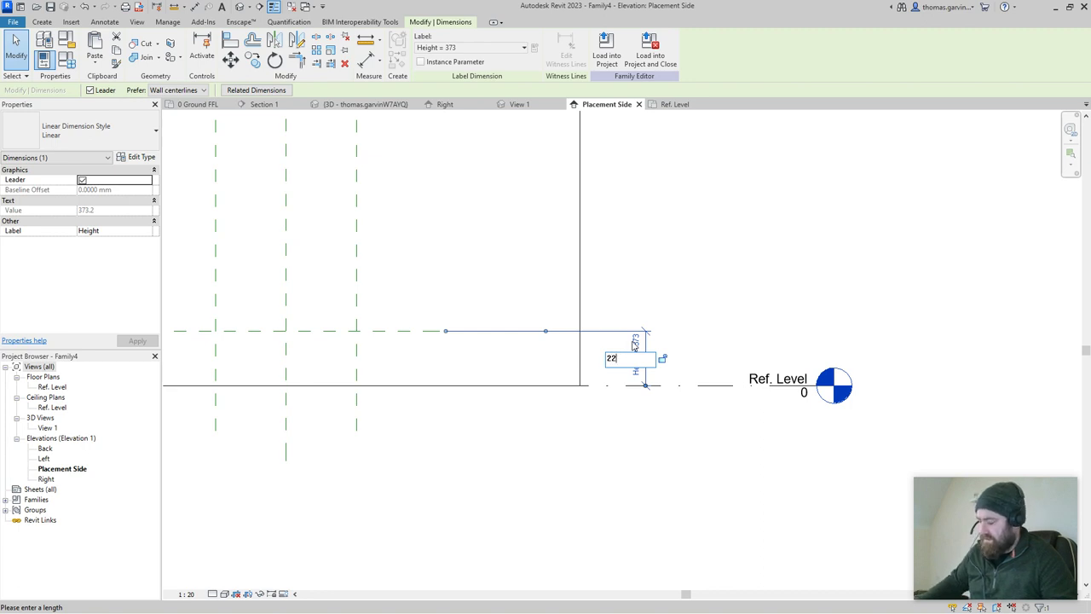
key(Return)
click(670, 125)
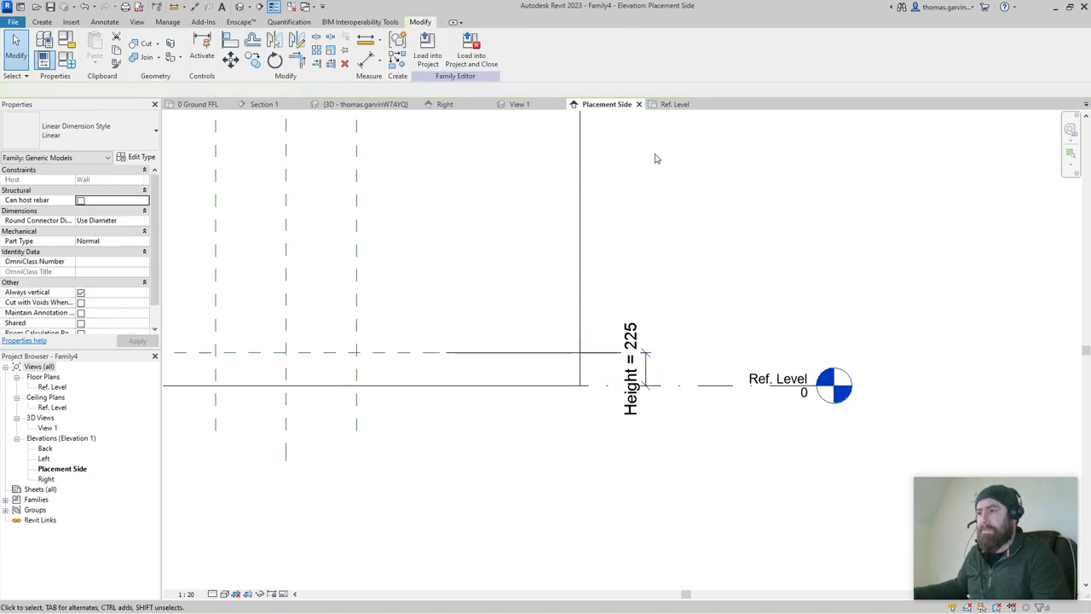
In the Ref. Level floor plan, set the Width dimension between the outer vertical reference planes to 440 mm.
click(675, 104)
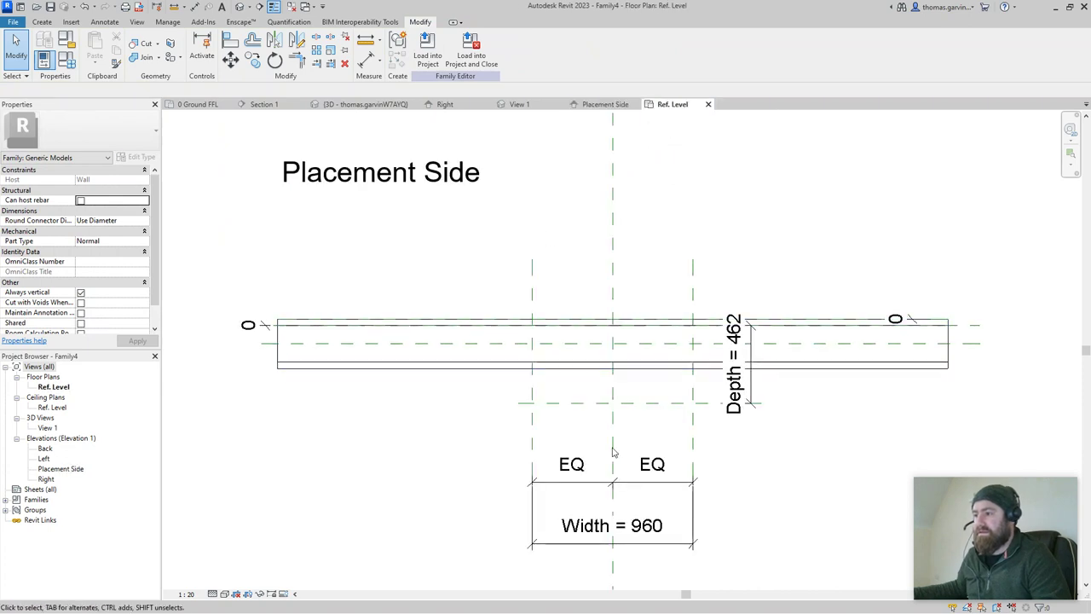
double_click(631, 533)
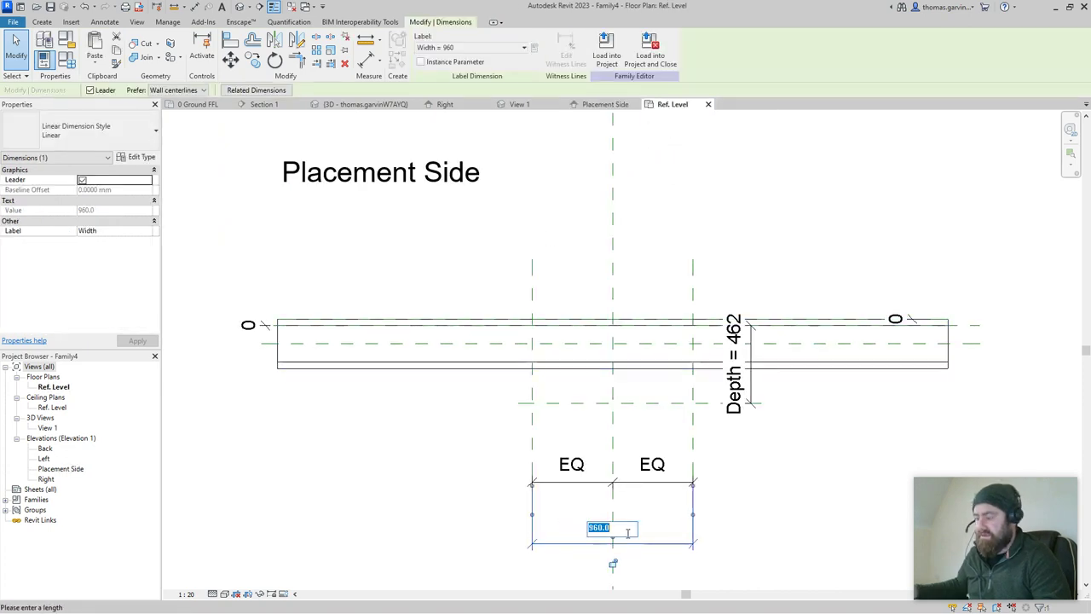
text(440)
key(Return)
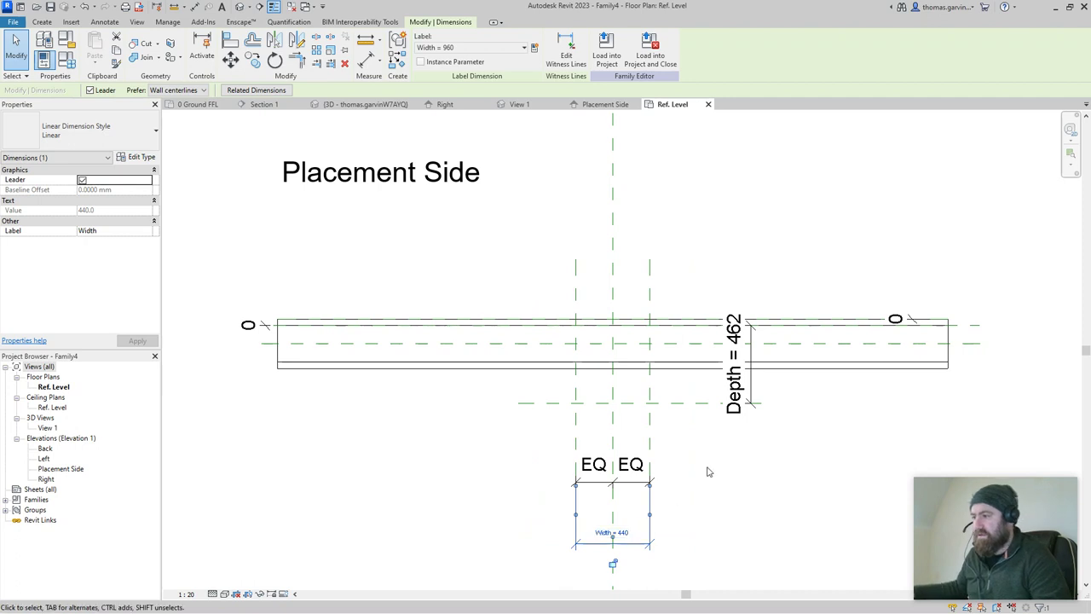
click(738, 392)
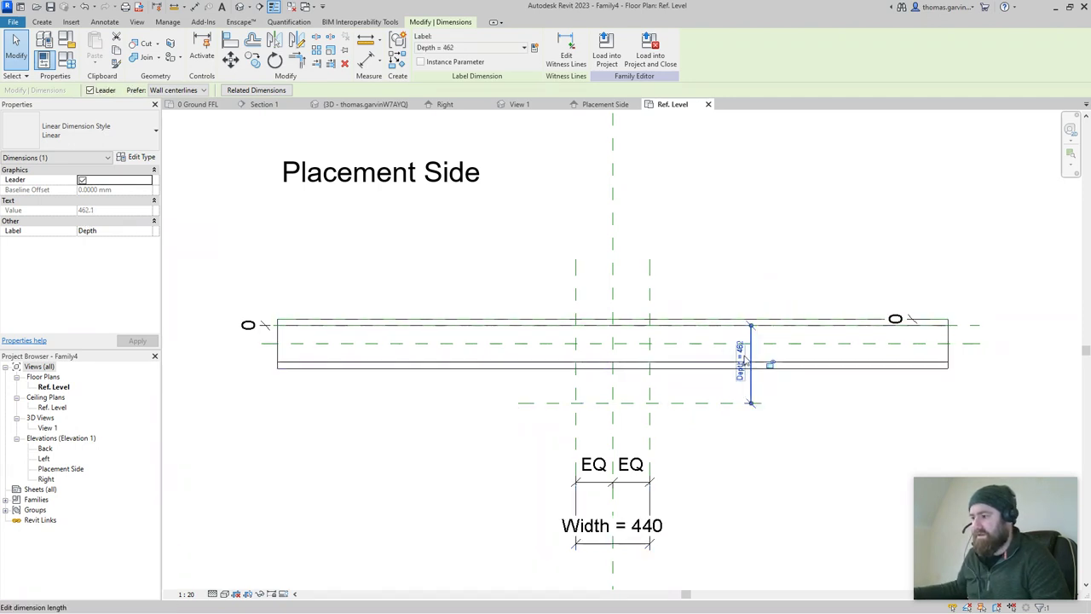
click(748, 429)
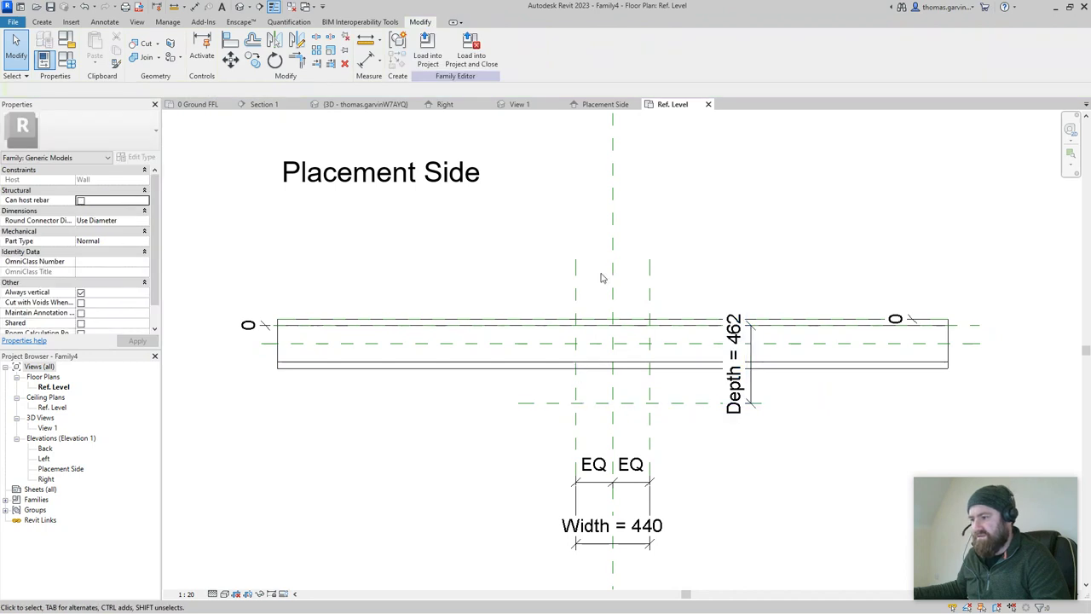
Start an extrusion and sketch a rectangle between the outer vertical planes, from the core-boundary plane to the short horizontal plane.
click(41, 23)
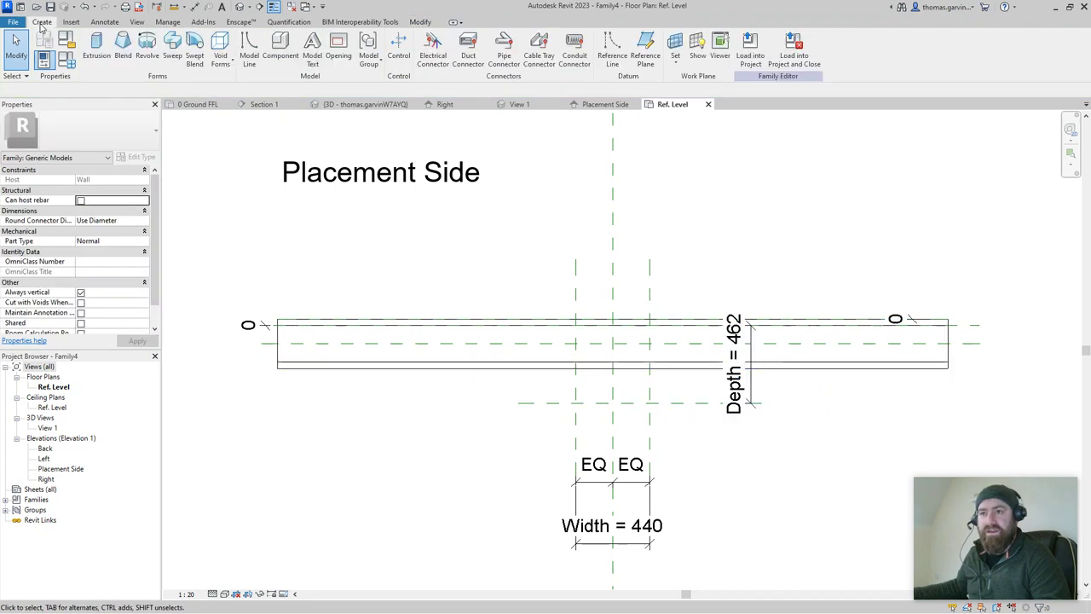
click(97, 44)
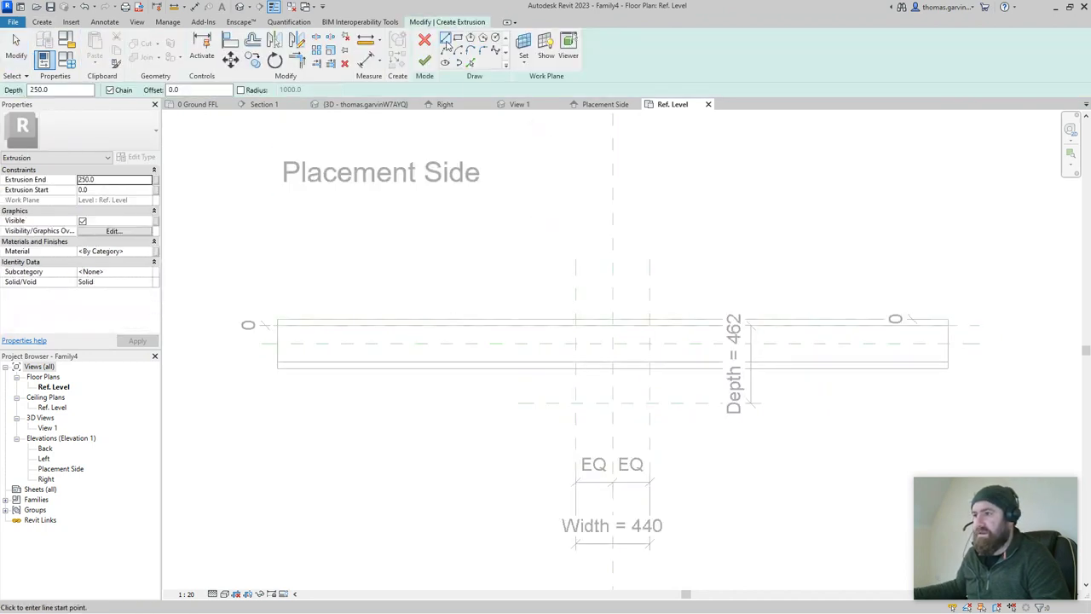
click(458, 38)
scroll(585, 349, up, 2)
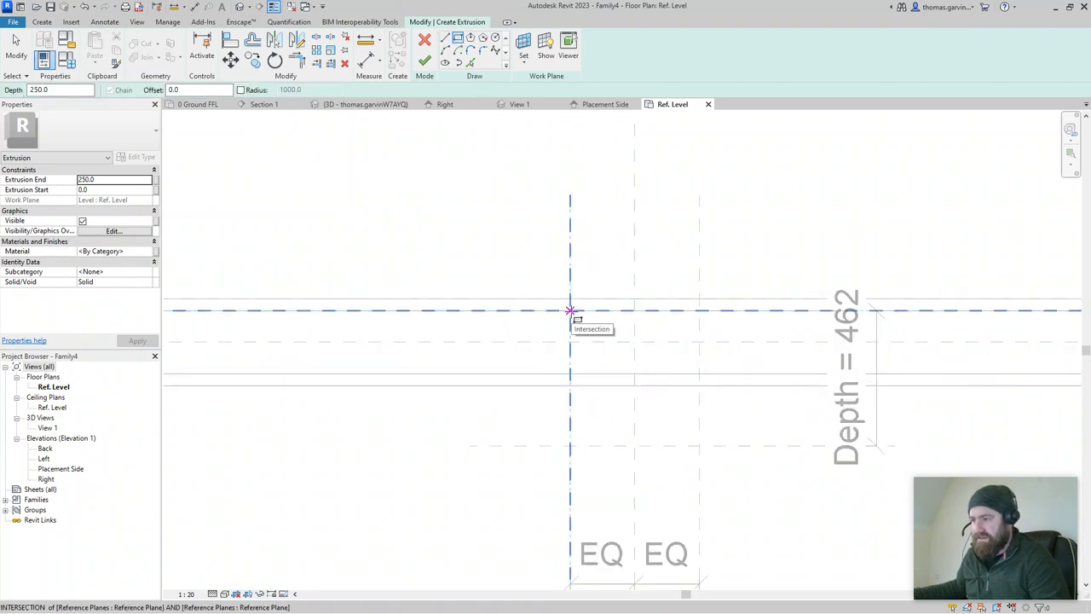
click(570, 310)
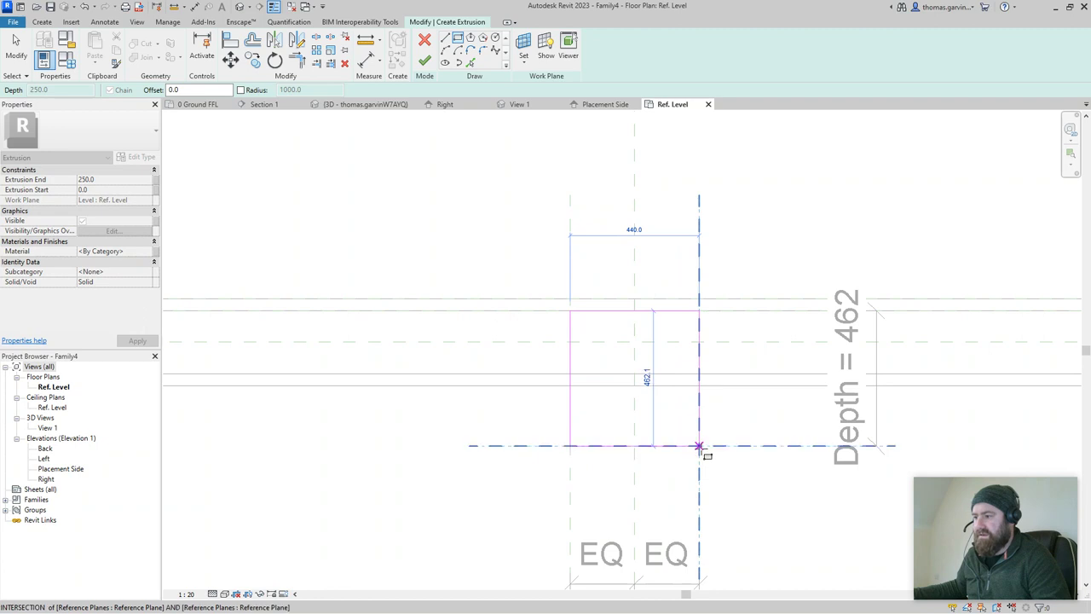
click(699, 445)
Lock all four rectangle edges to their reference planes and finish the extrusion with its 250 mm depth.
click(701, 426)
click(679, 367)
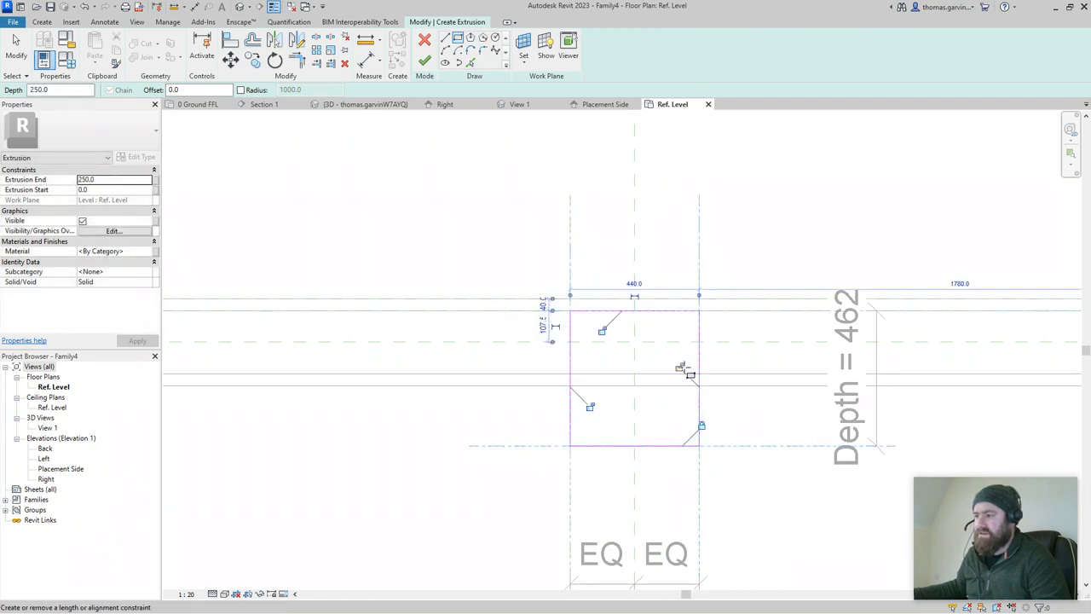
click(602, 331)
click(589, 407)
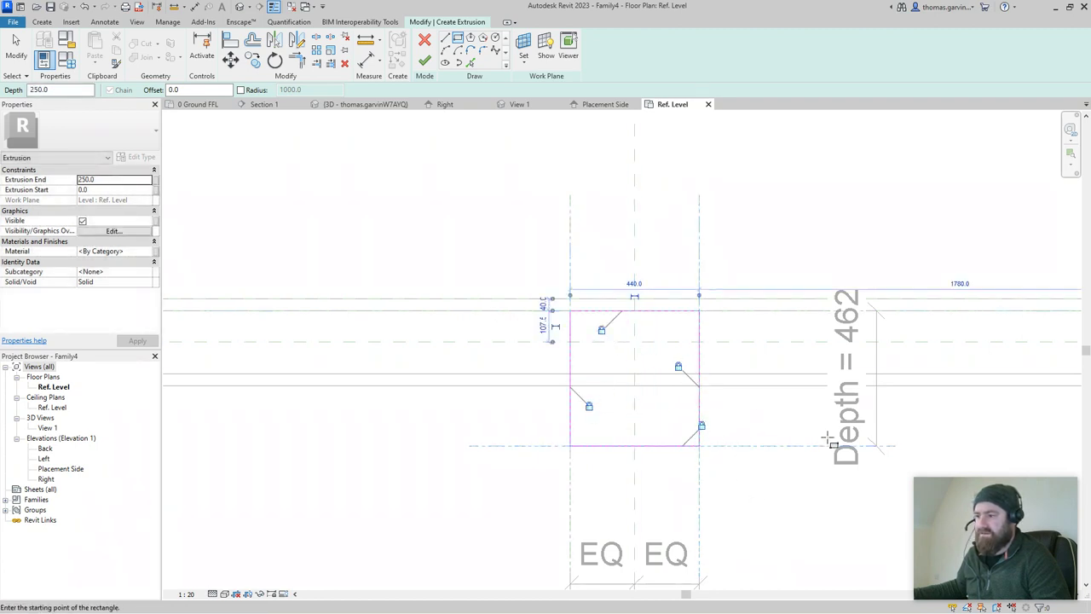
key(Escape)
key(Escape)
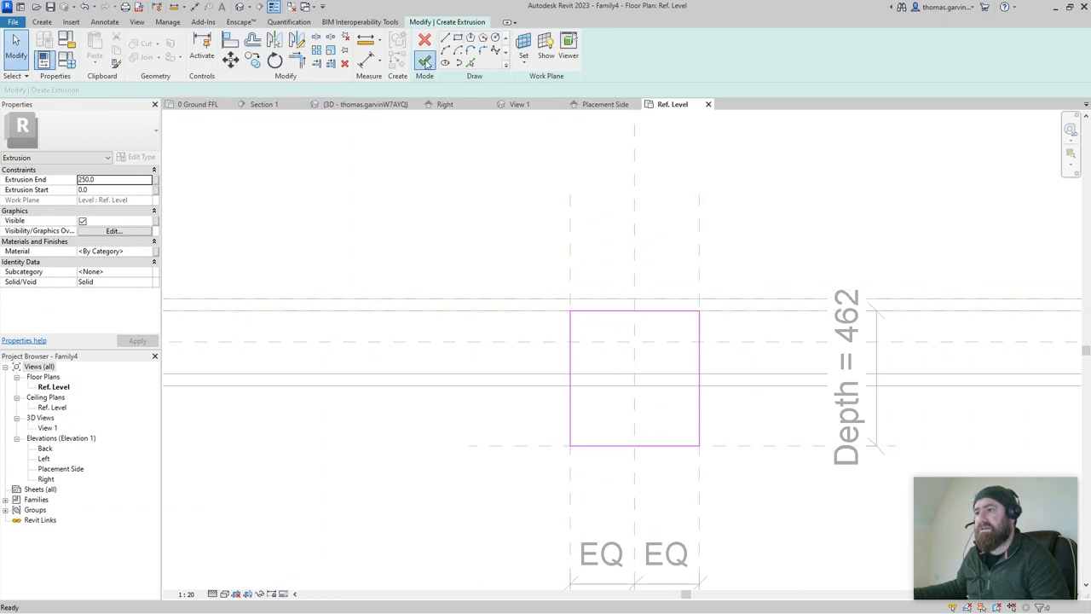
click(425, 62)
Associate the extrusion's material with a new family type parameter named Material, grouped under Materials and Finishes.
middle_drag(742, 478, 653, 444)
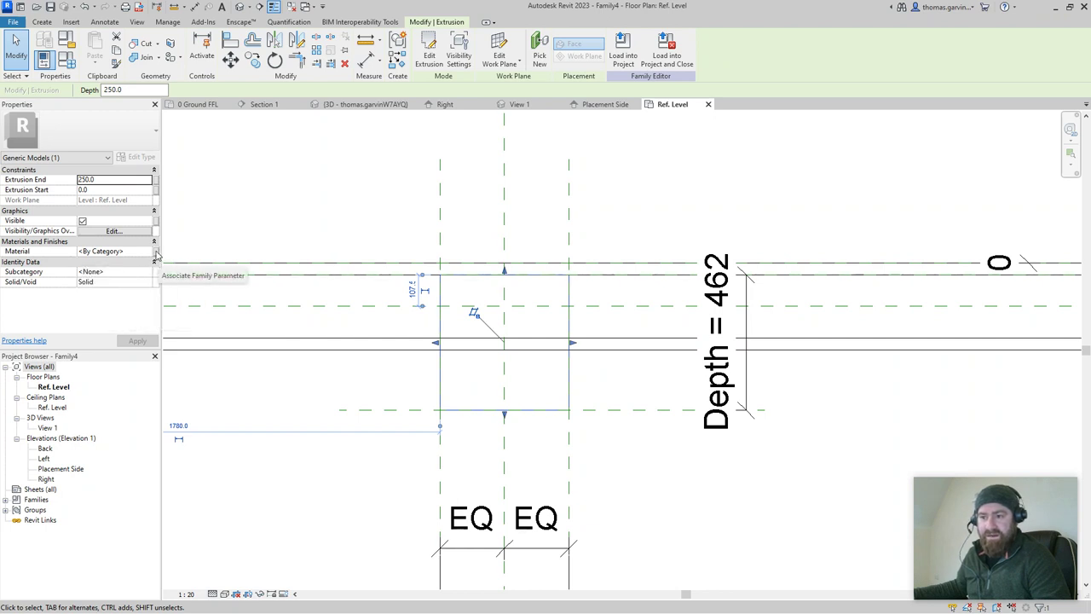
click(156, 252)
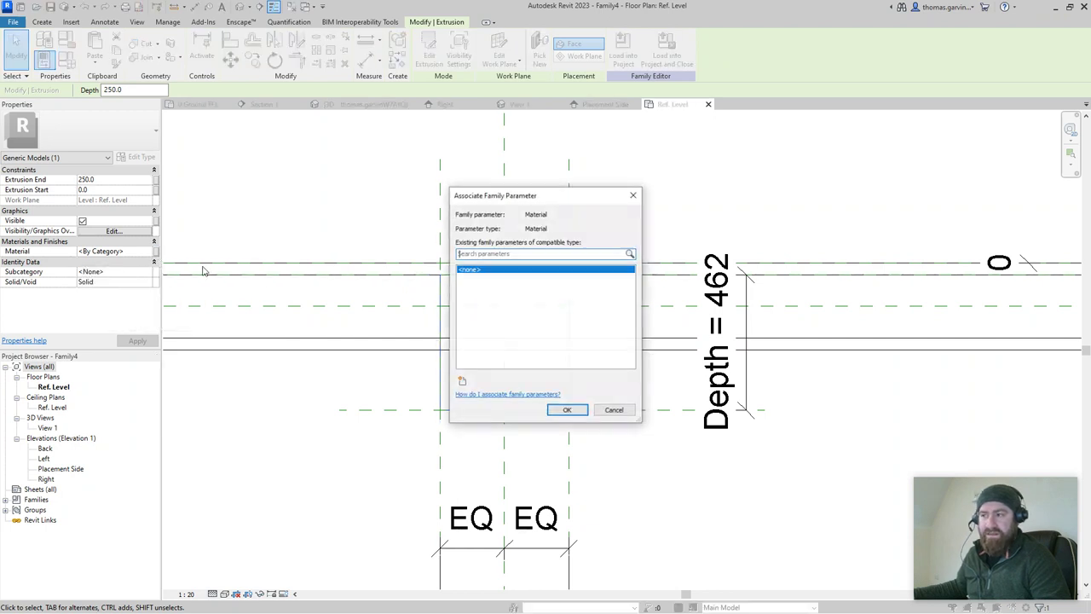
click(462, 382)
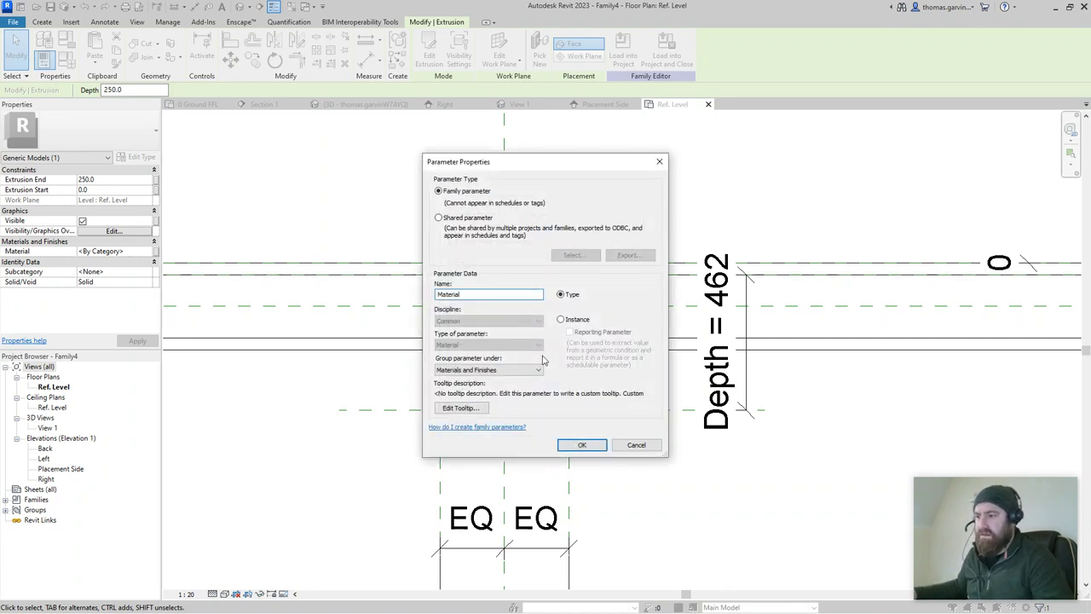
click(594, 448)
click(567, 410)
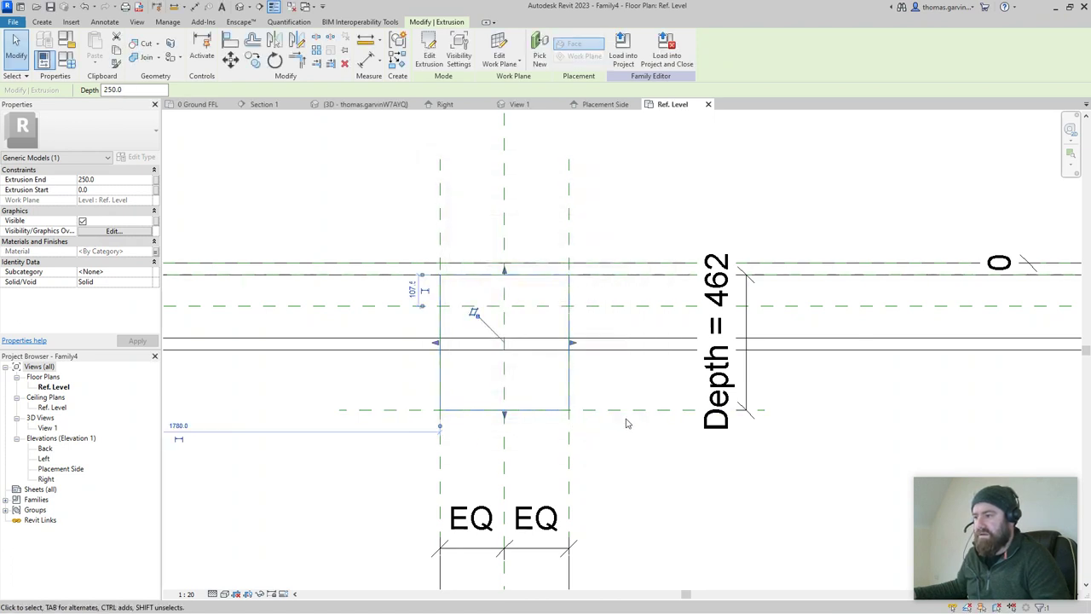
Set the Depth dimension between the core-boundary plane and the short horizontal plane to 215 mm.
click(723, 317)
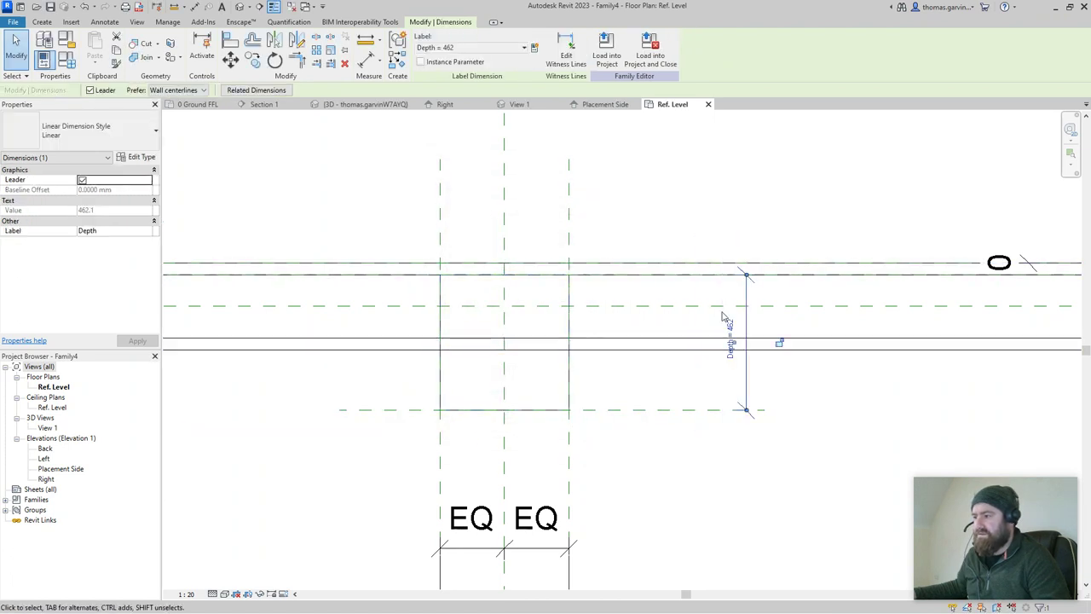
click(731, 329)
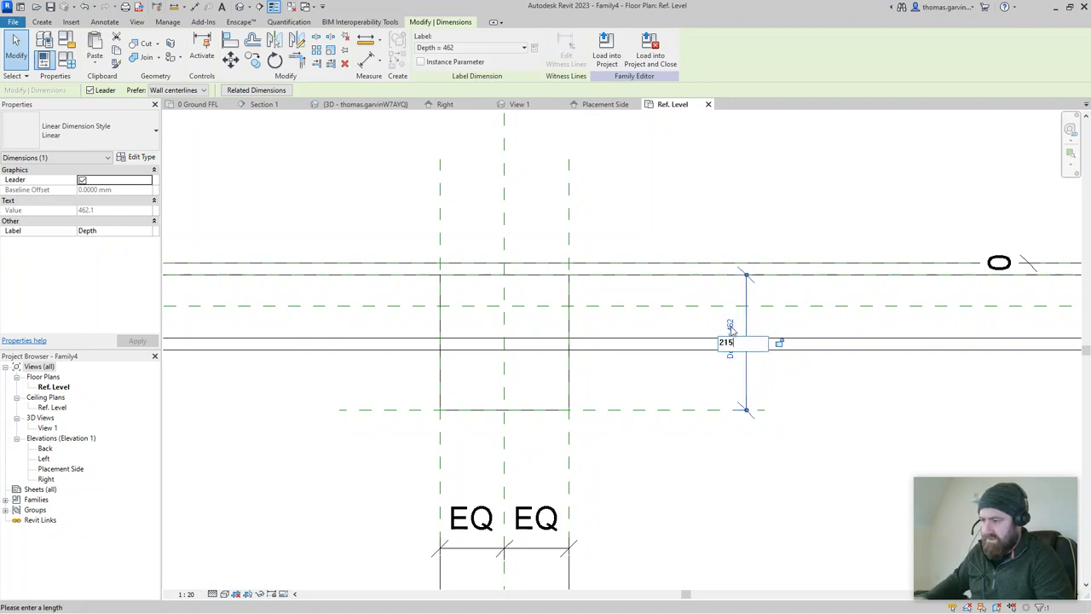
key(Return)
click(556, 316)
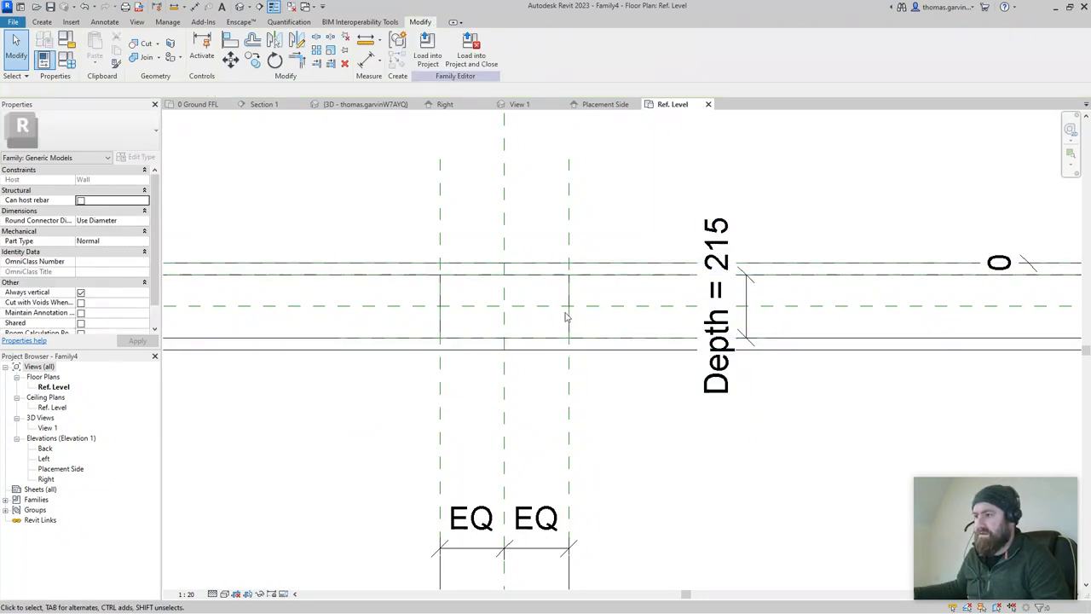
click(567, 316)
click(634, 449)
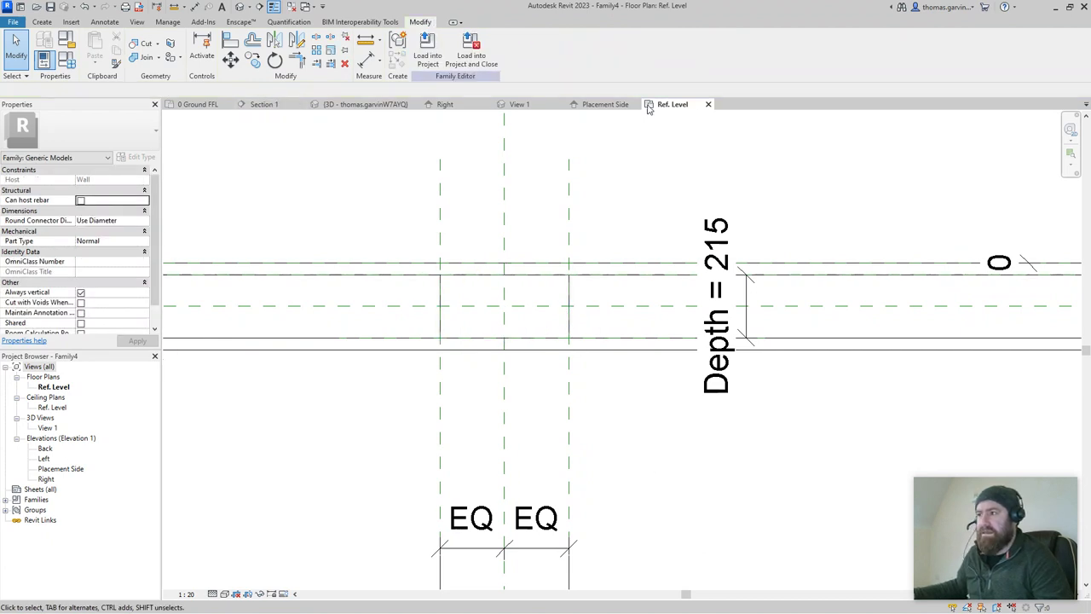
Display the Placement Side elevation in wireframe so the extrusion inside the wall can be selected.
click(605, 104)
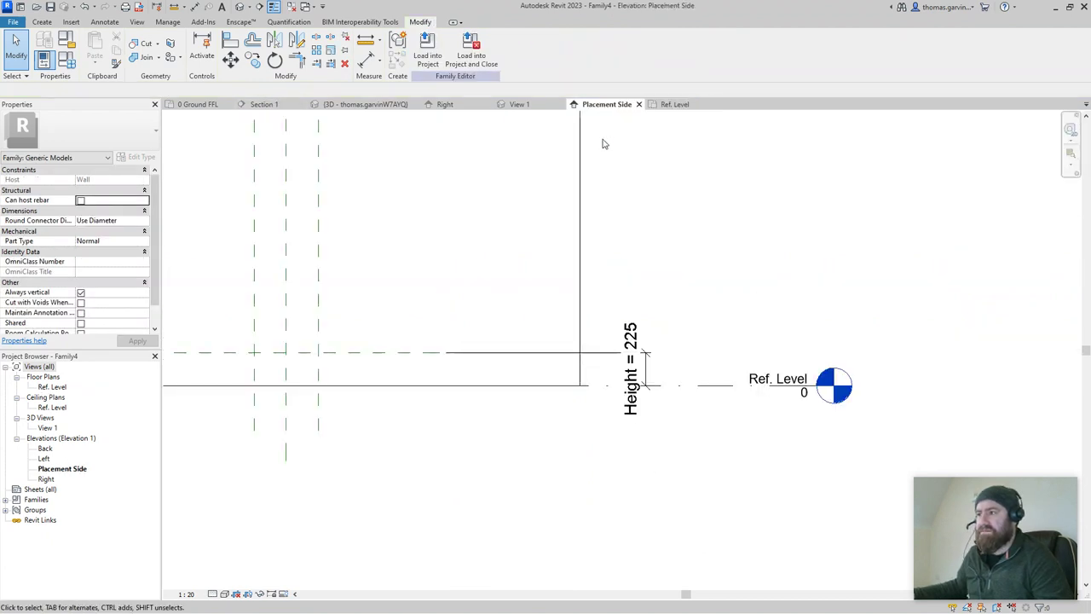
click(223, 594)
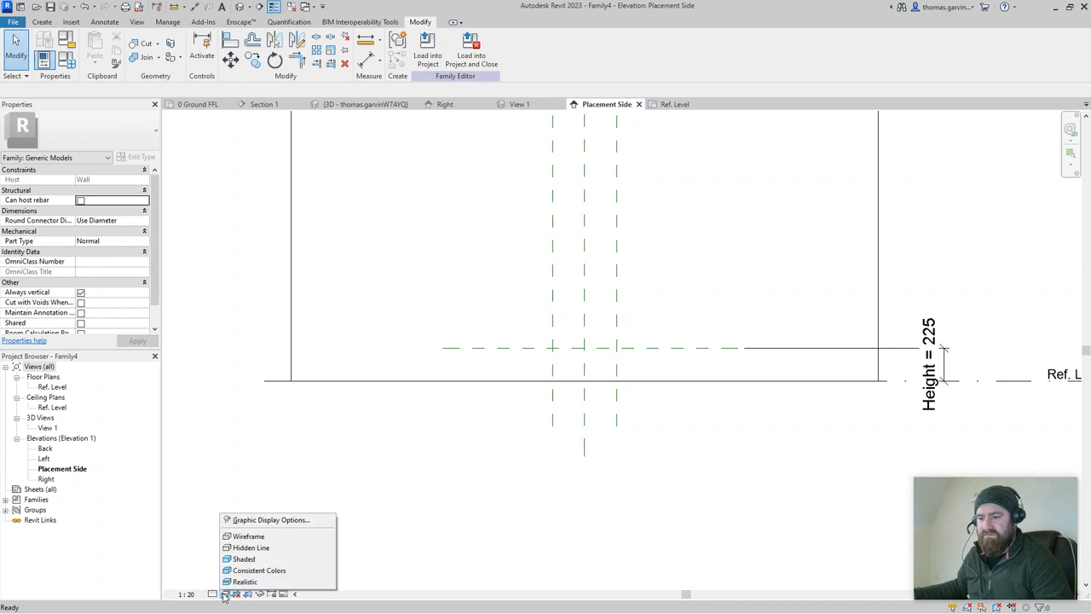
click(256, 536)
scroll(692, 415, up, 2)
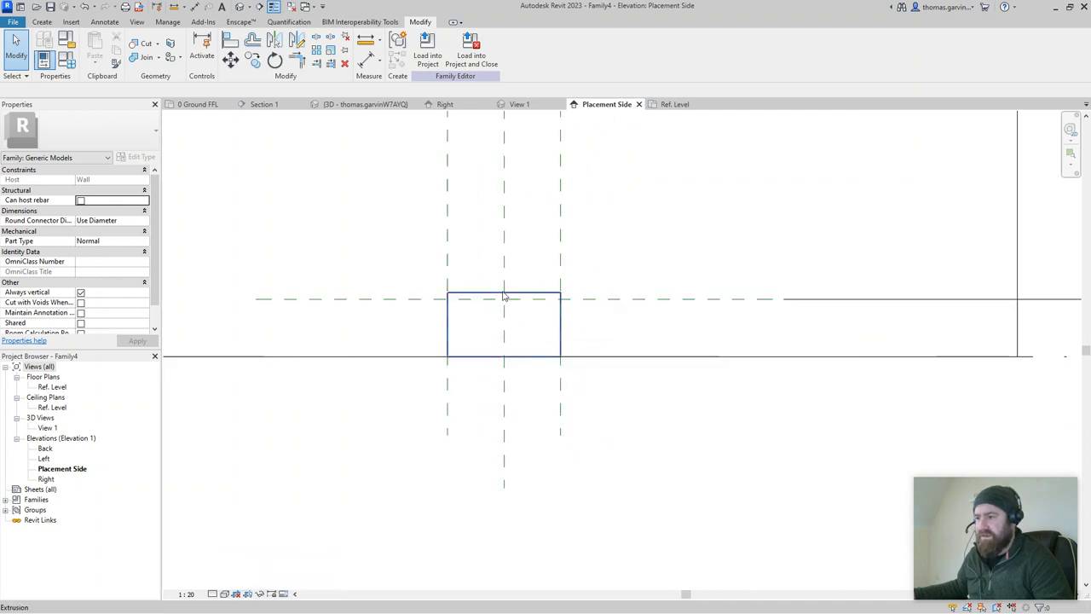
Stretch the extrusion's top edge to the Height reference plane and lock it there, giving an extrusion end of 225 mm.
click(512, 356)
mouse_move(504, 361)
mouse_down()
mouse_move(505, 339)
mouse_move(506, 360)
mouse_up()
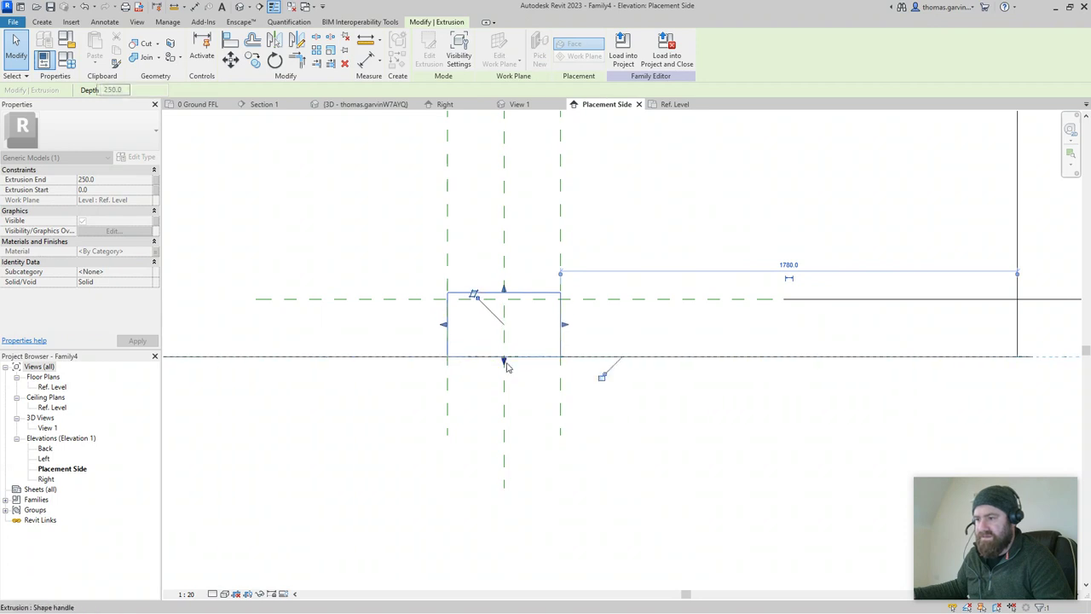
drag(508, 293, 506, 305)
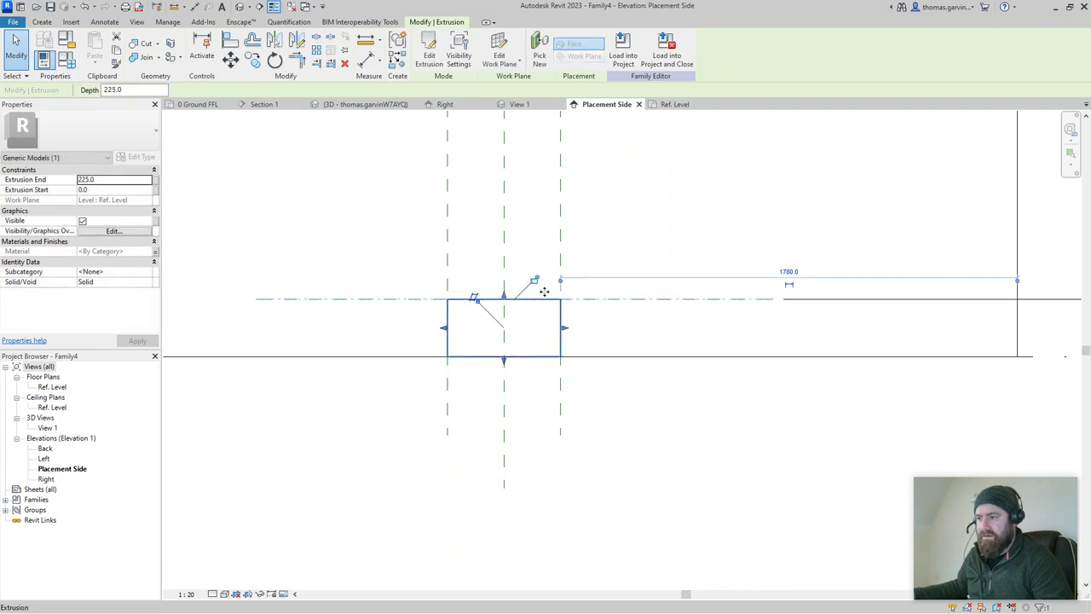
scroll(596, 392, down, 3)
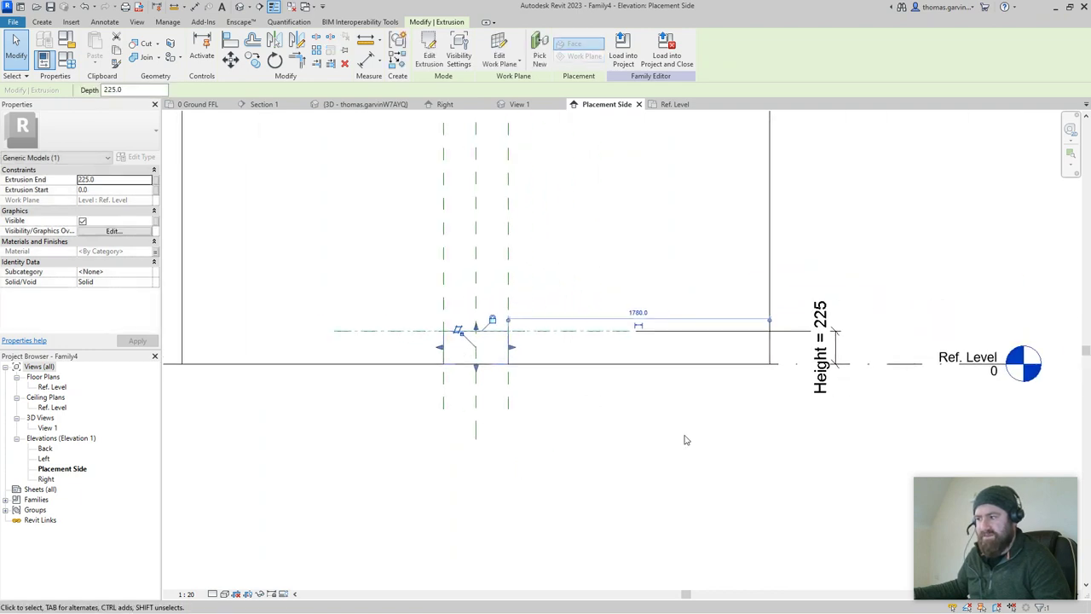
click(657, 404)
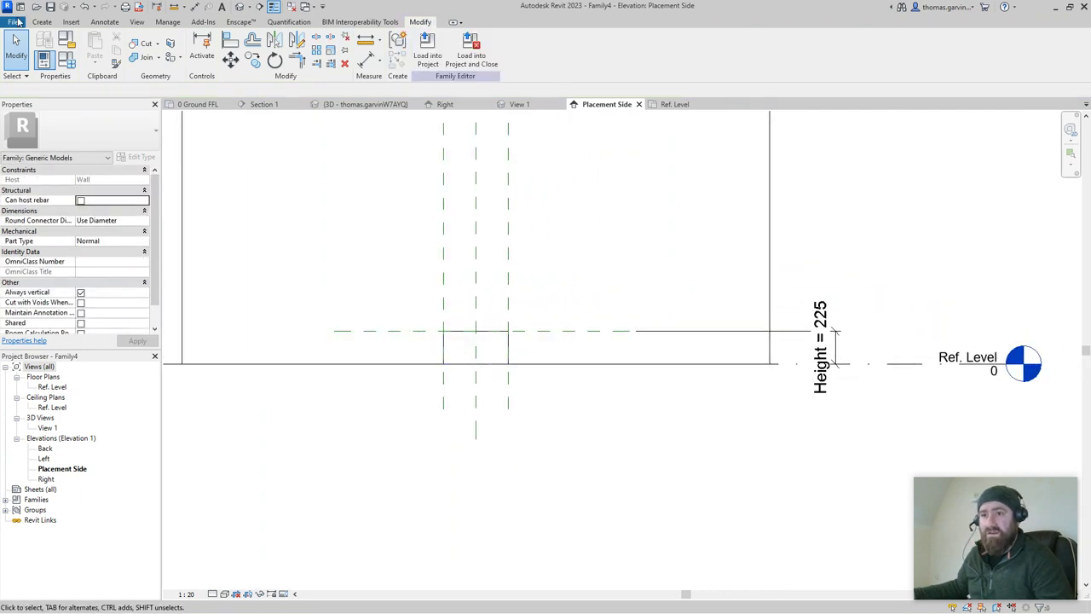
Save the family as Pad Stone.rfa in the Wall Based folder, replacing the existing file.
click(13, 22)
mouse_move(34, 154)
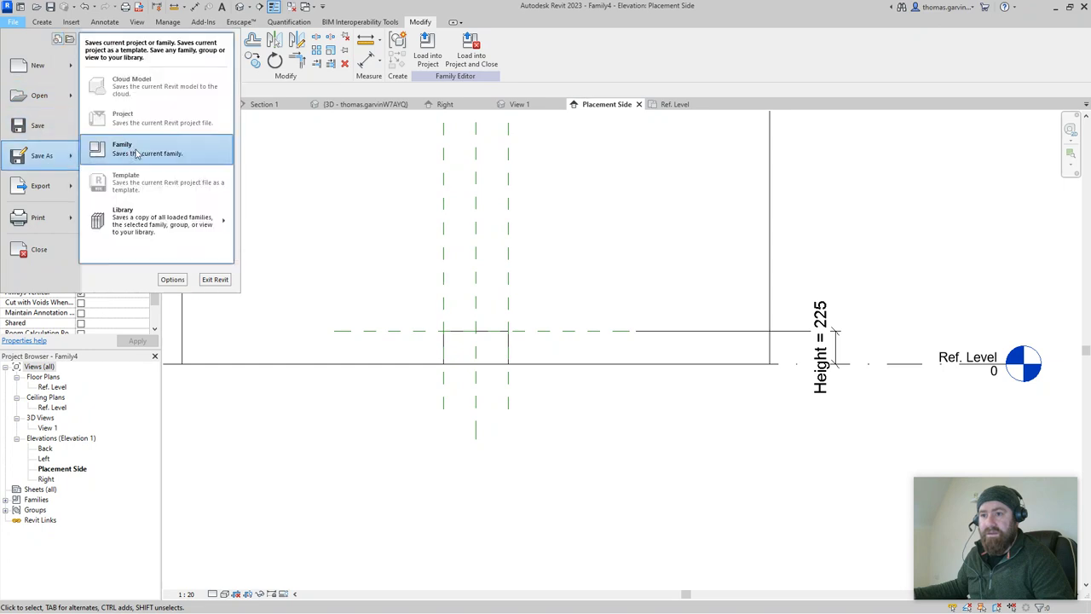
click(182, 148)
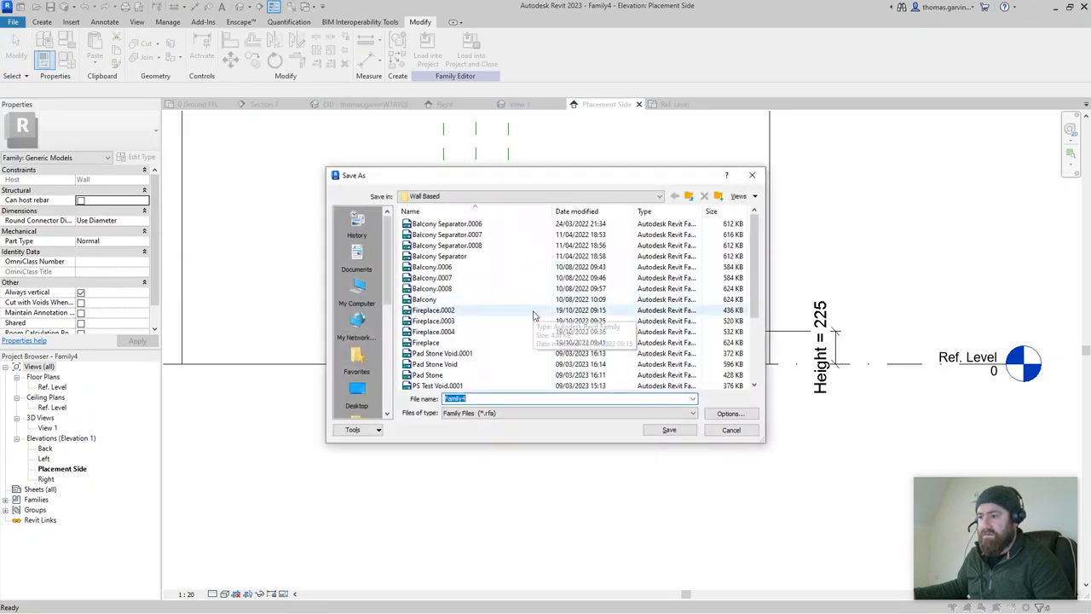
click(454, 375)
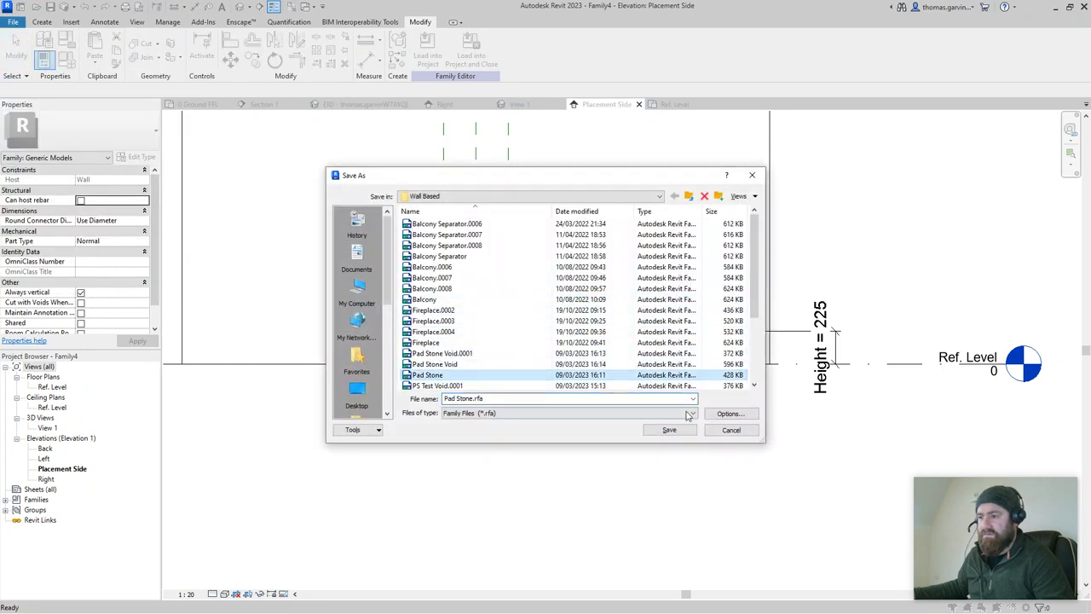
click(677, 430)
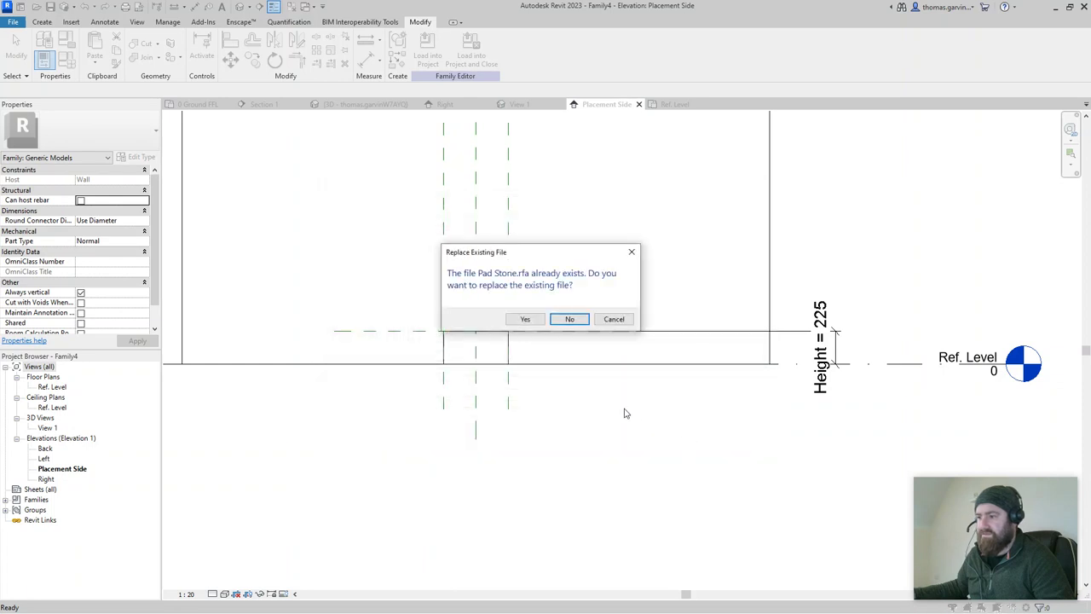
click(525, 319)
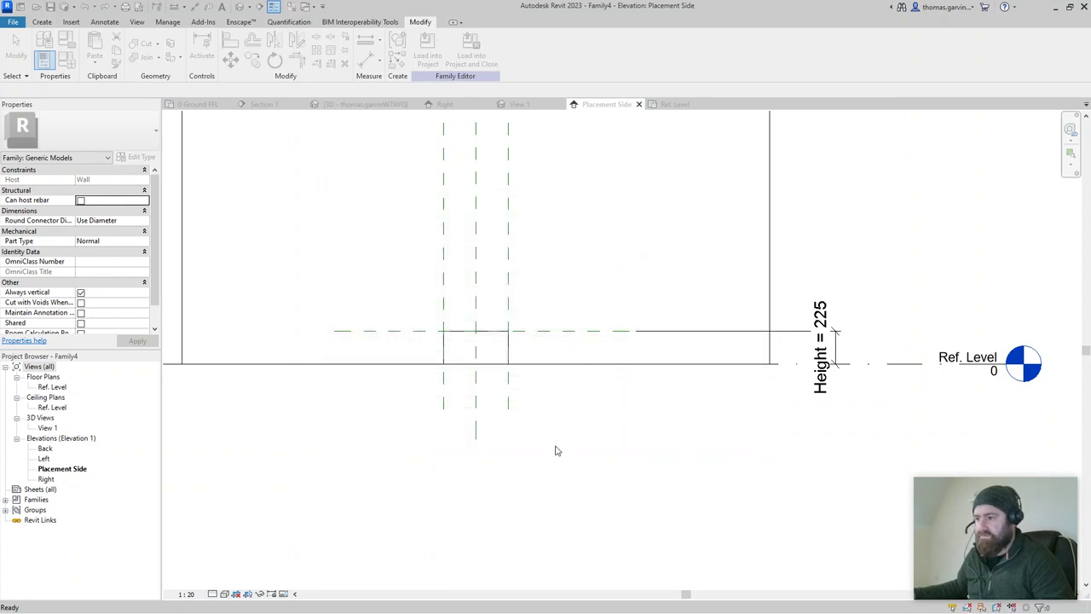
Load the family into the house project and close it, dismiss the save reminder, and place a pad stone in the hatched wall on the 0 Ground FFL plan.
click(471, 53)
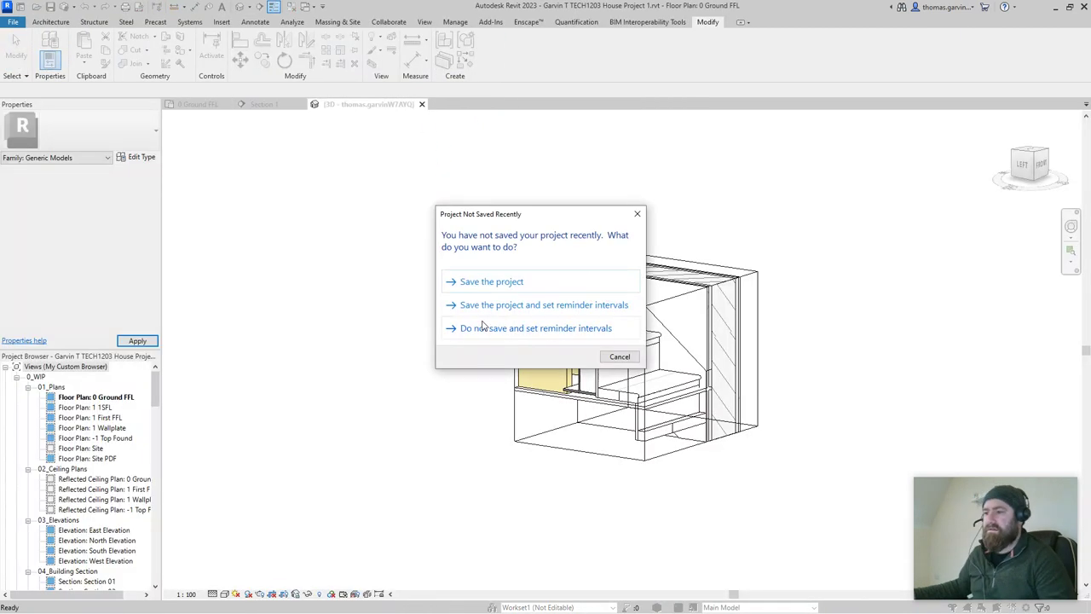
click(636, 215)
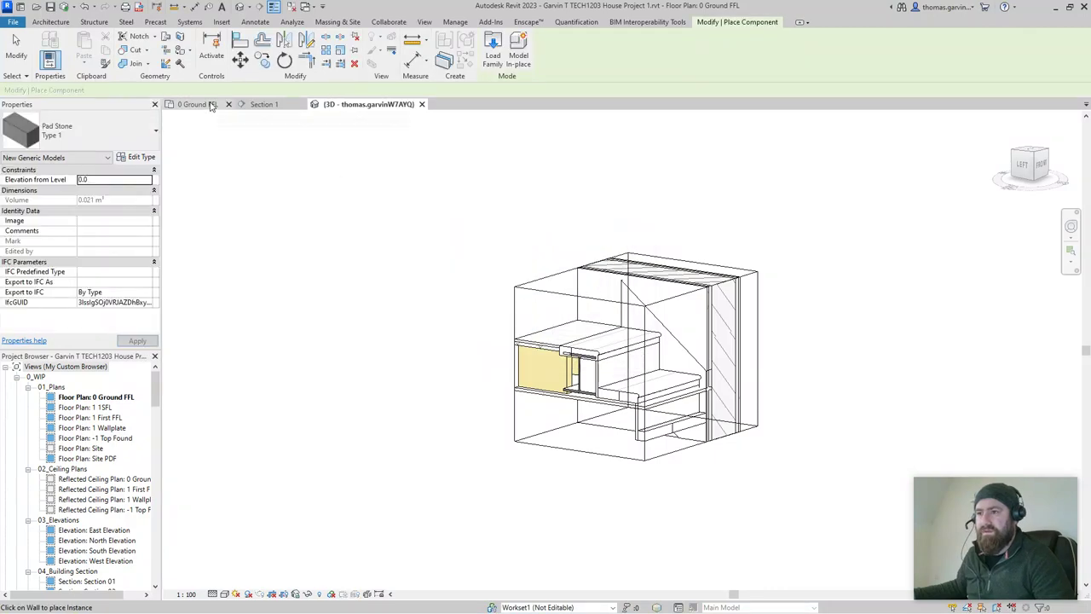
scroll(661, 396, up, 3)
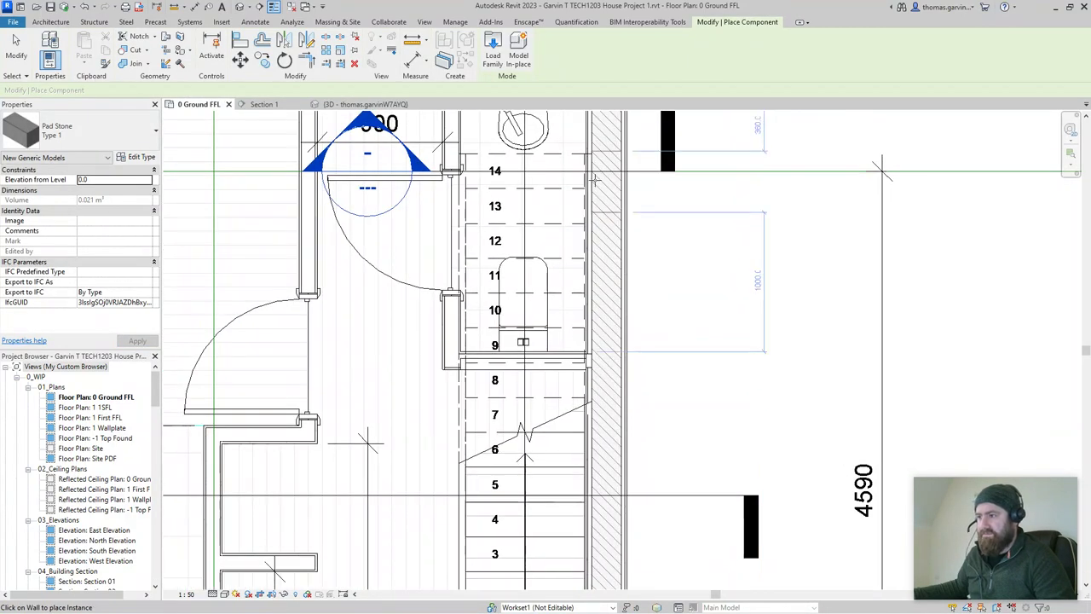
scroll(595, 179, up, 1)
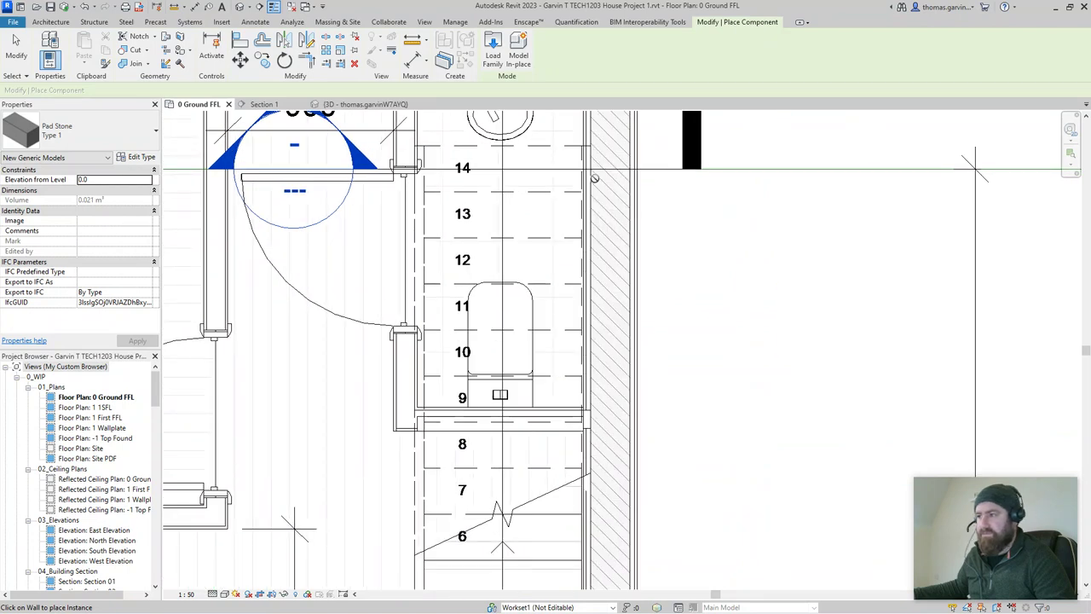
scroll(594, 179, up, 1)
middle_drag(262, 172, 472, 335)
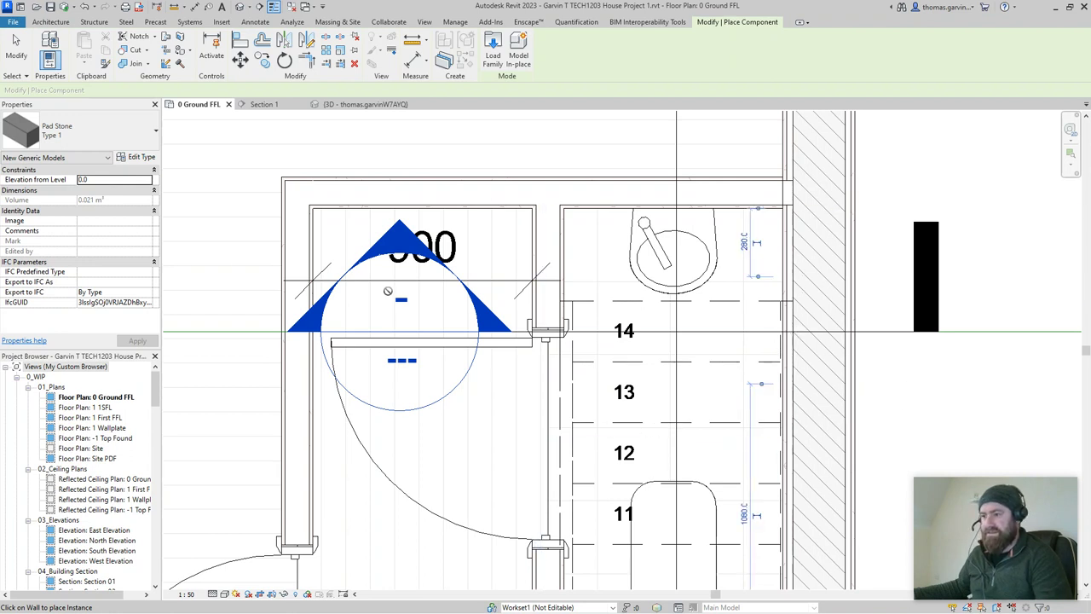
key(Escape)
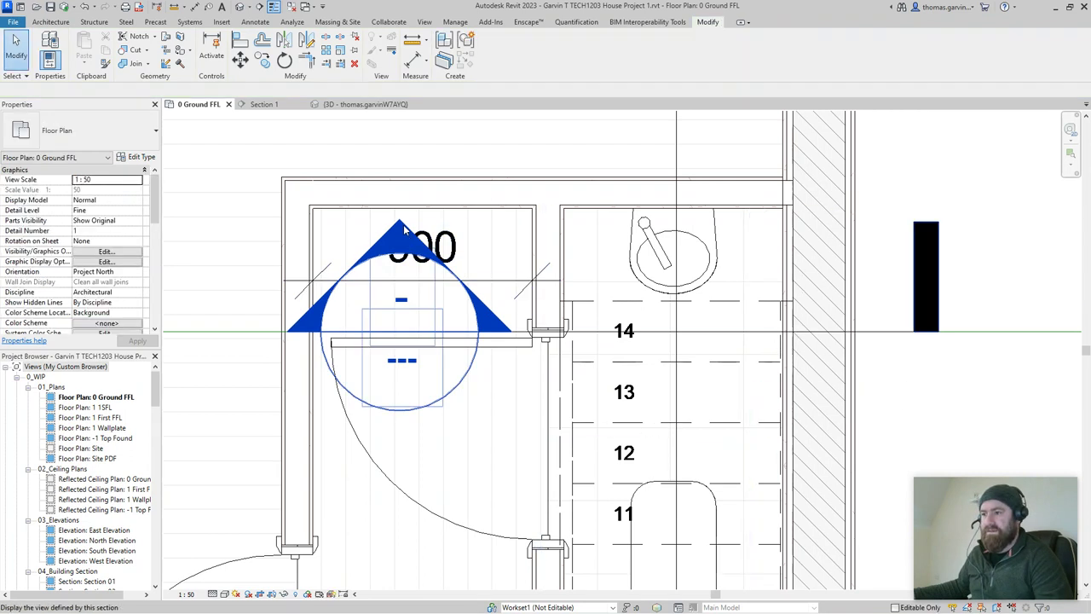
In Section 1, set the placed pad stone's type Material to Concrete, Cast In Situ.
double_click(404, 229)
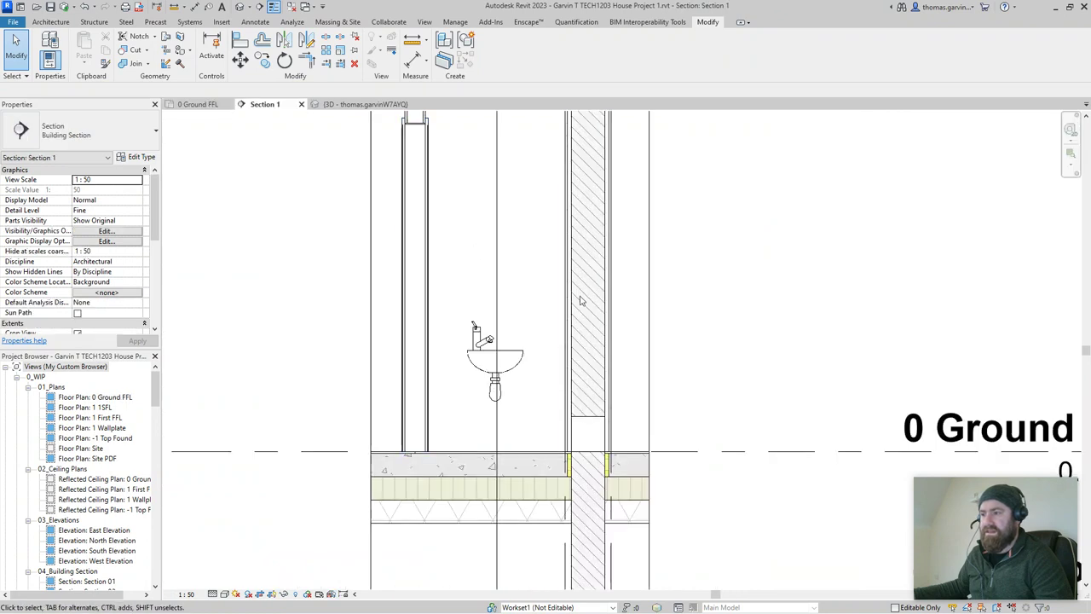
click(597, 419)
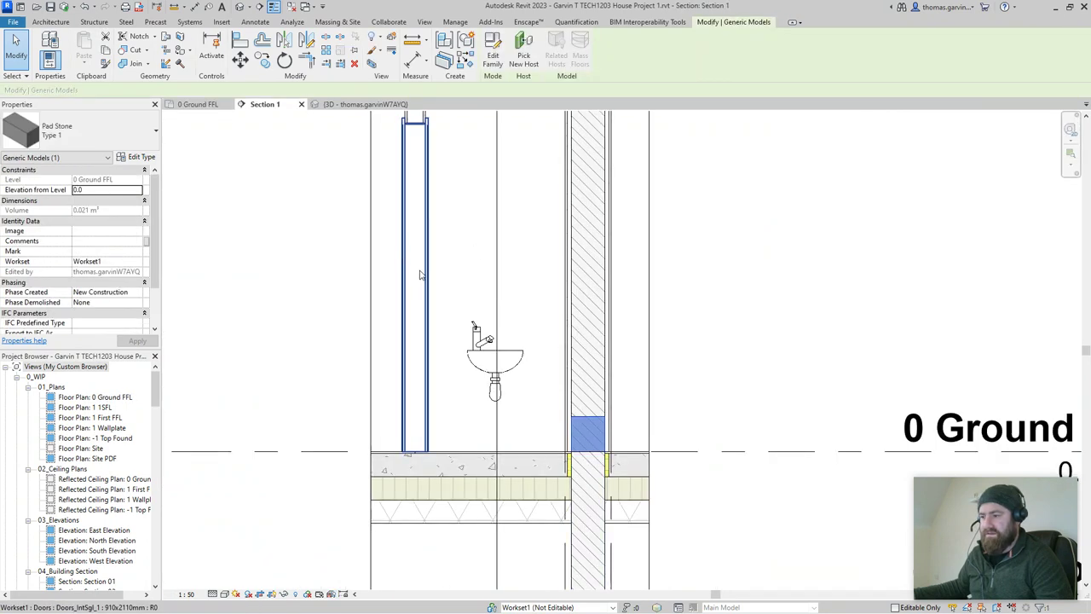
click(141, 158)
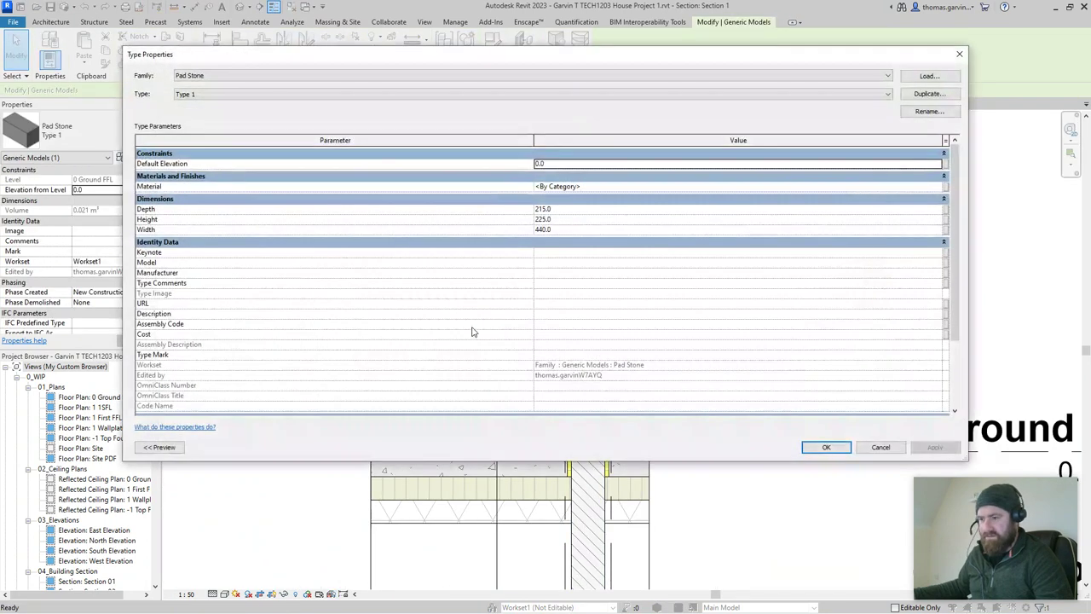
click(940, 186)
click(938, 186)
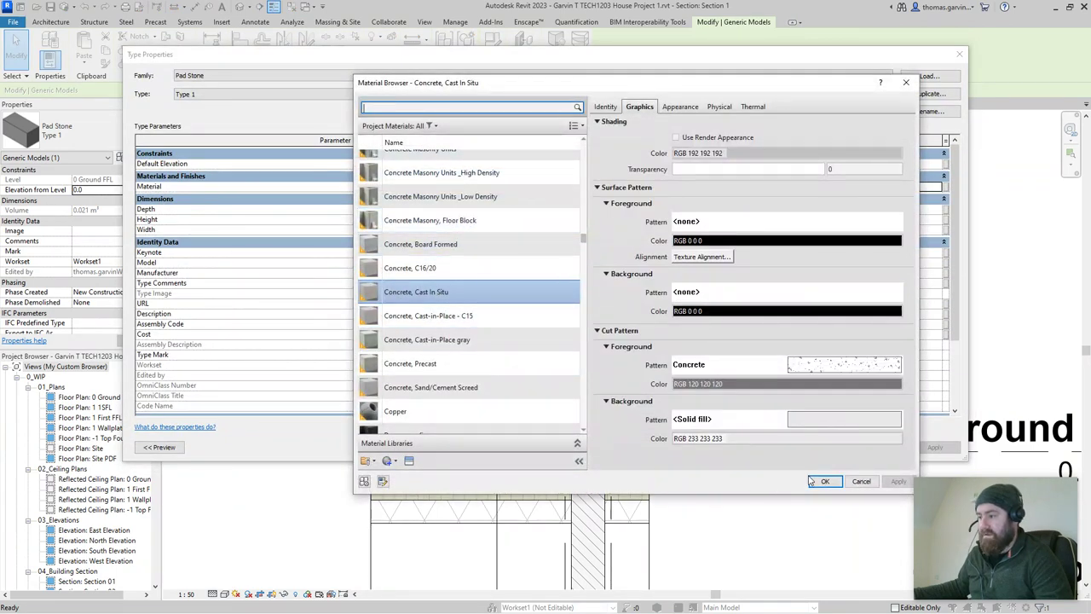
click(820, 482)
click(825, 448)
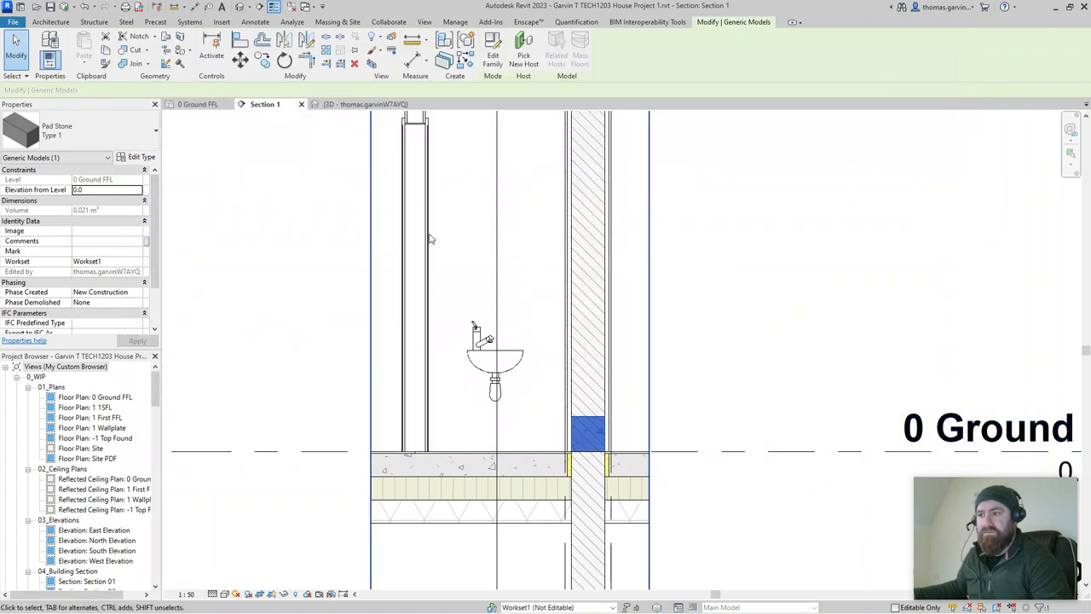
Move the pad stone up the wall from the ground floor to just below the ground floor ceiling.
click(240, 59)
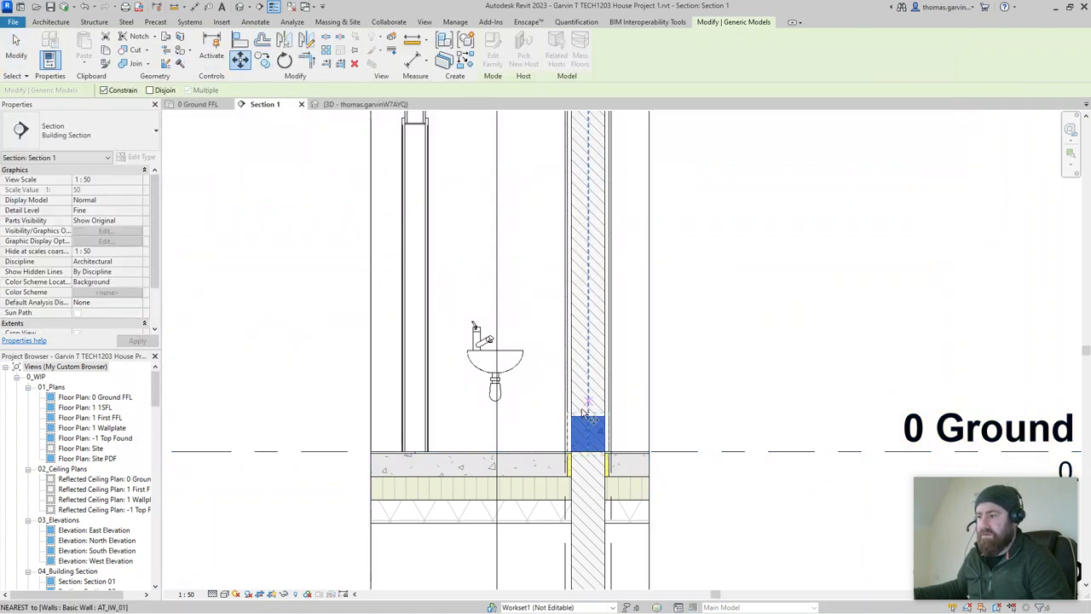
click(605, 417)
middle_drag(614, 120, 620, 304)
click(619, 305)
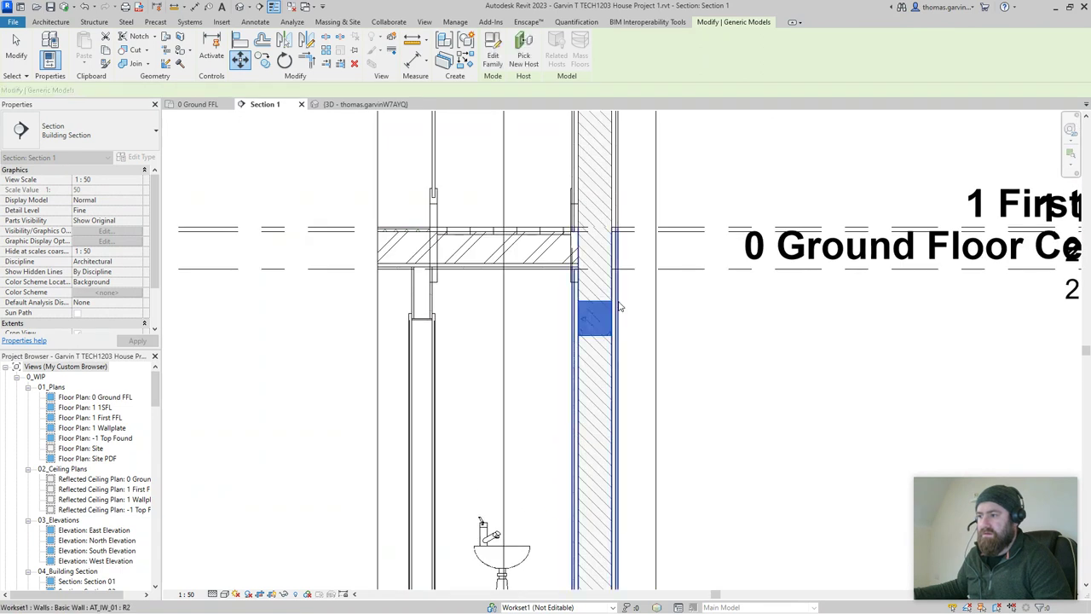
key(Escape)
Align the pad stone's top edge with the lower of the two first-floor level lines and lock the alignment.
click(240, 40)
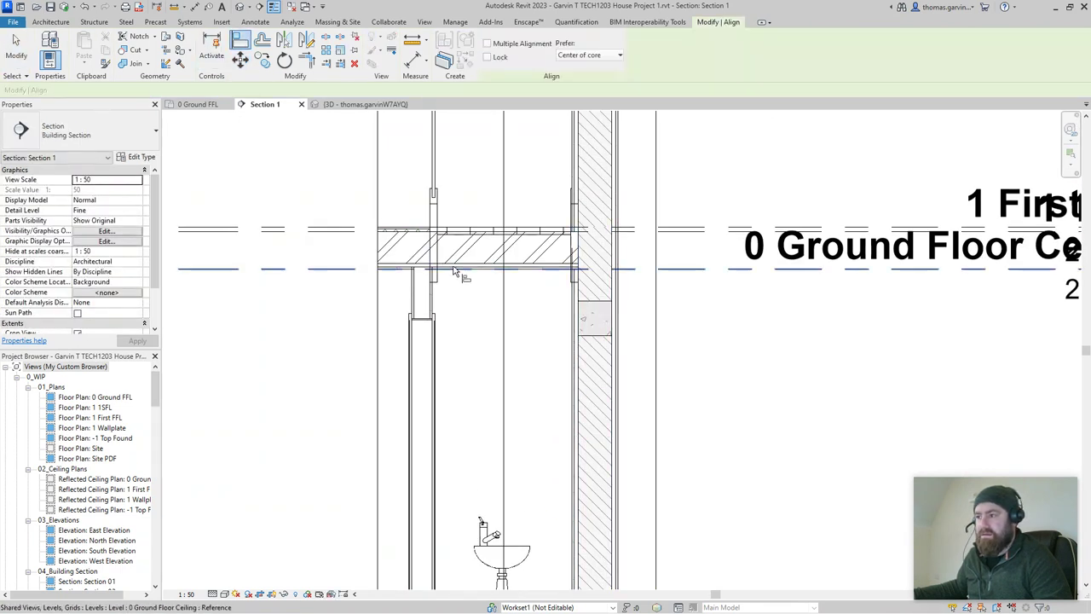
scroll(503, 266, up, 3)
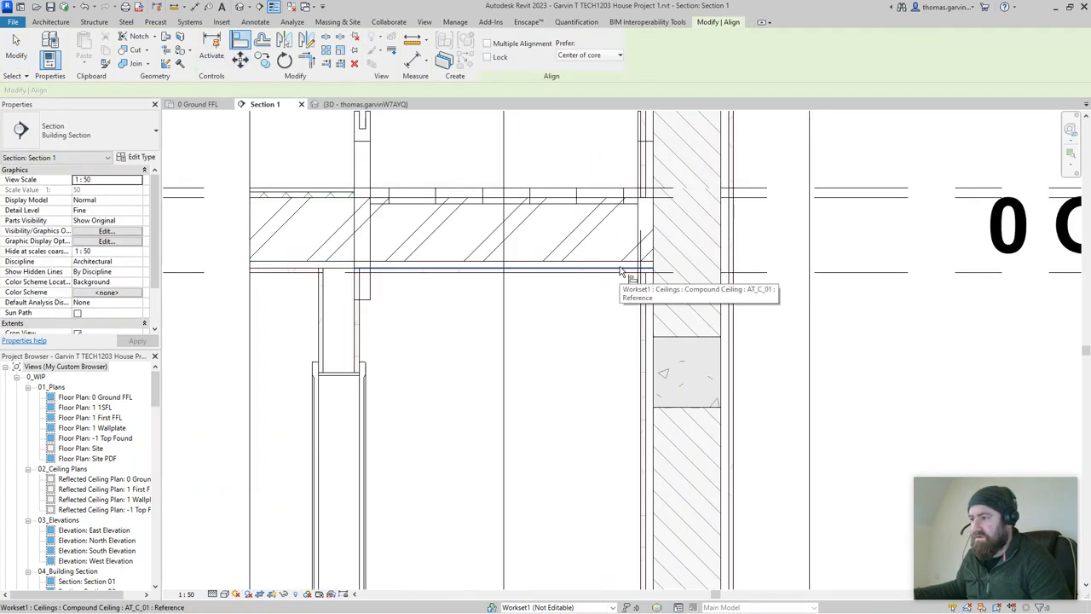
click(622, 271)
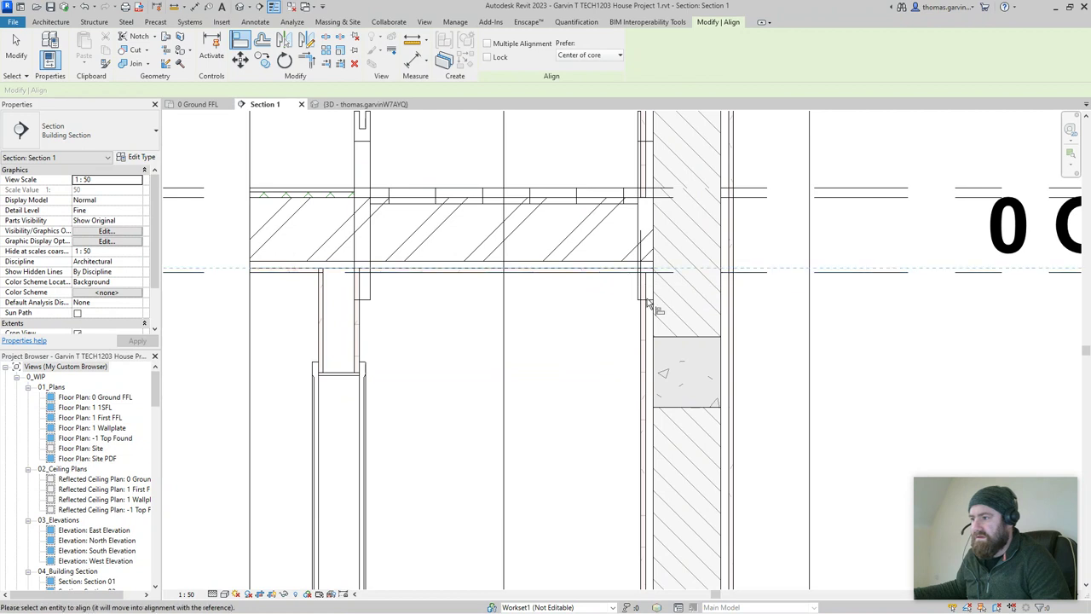
click(589, 263)
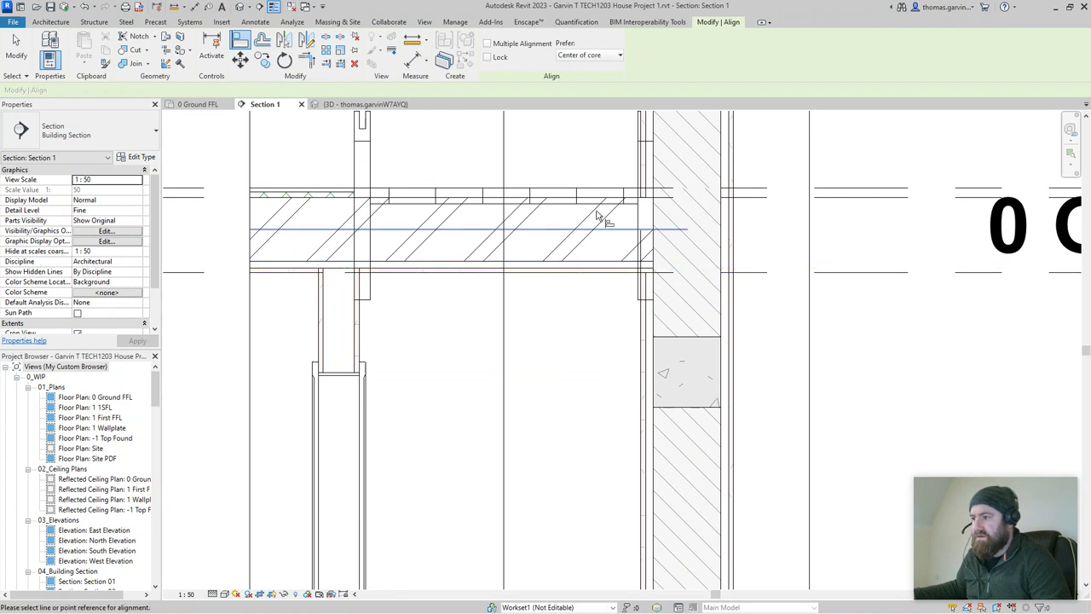
click(847, 201)
click(704, 339)
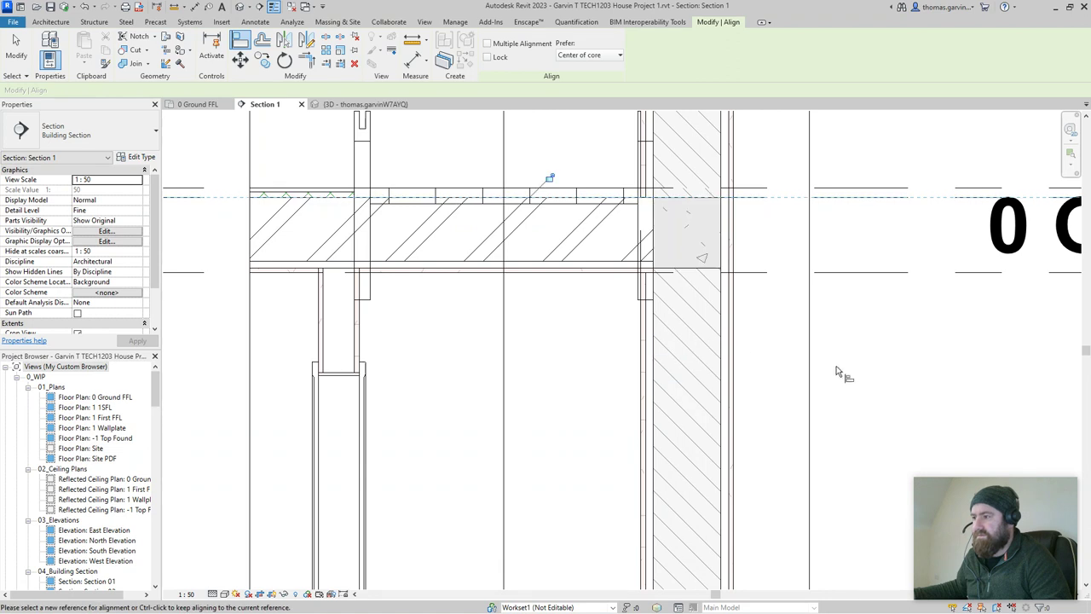
scroll(397, 183, up, 2)
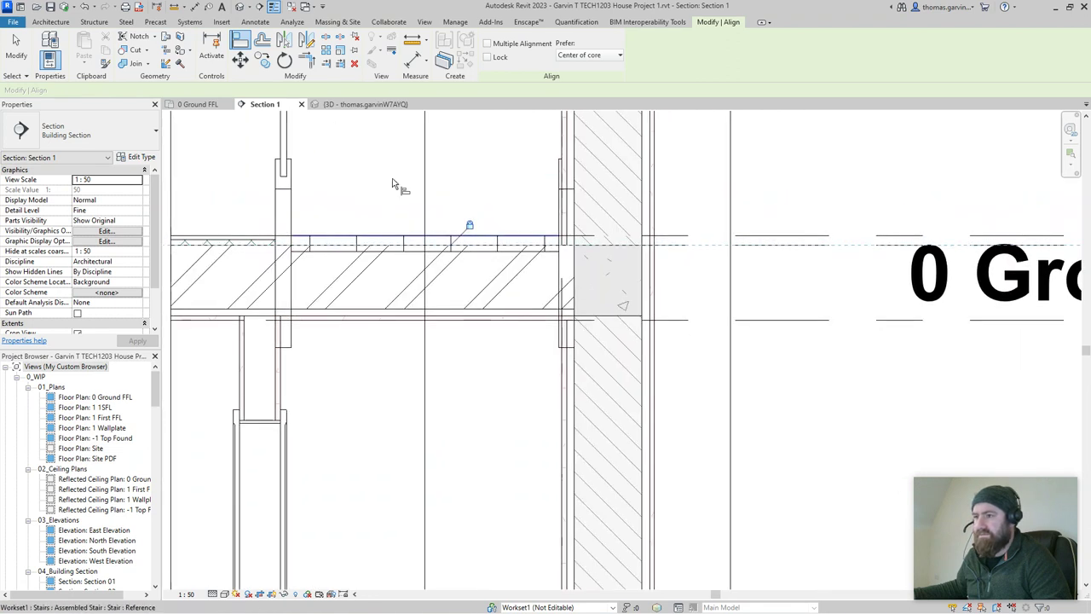
key(Escape)
scroll(625, 320, up, 2)
scroll(625, 324, up, 2)
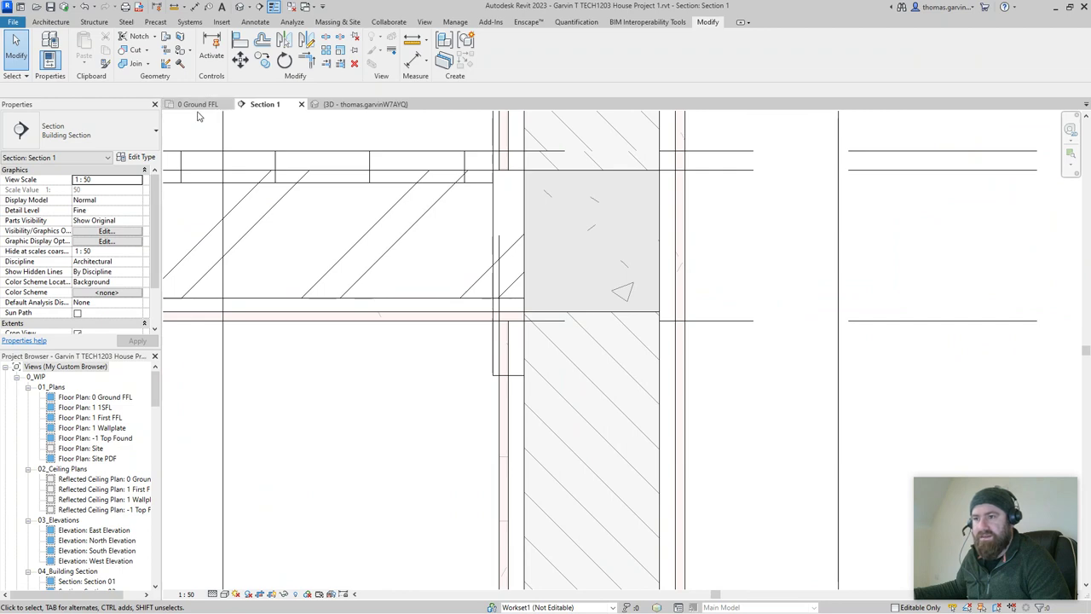
In the 3D view, pull the section box's side face inward to cut the wall through the pad stone beside the steel beam.
click(349, 104)
scroll(795, 400, up, 3)
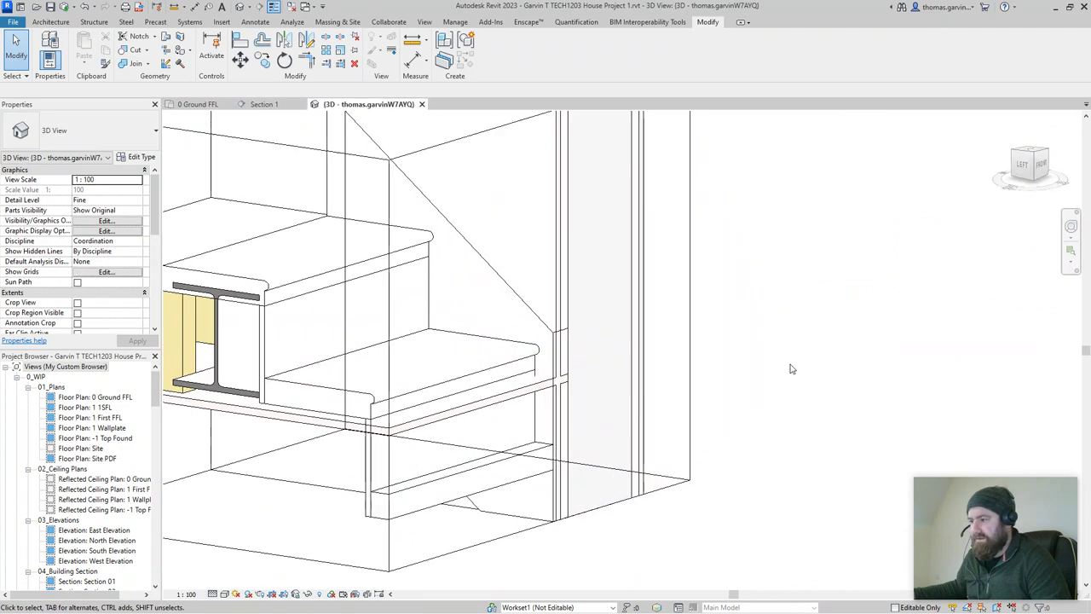
scroll(714, 456, down, 3)
click(674, 475)
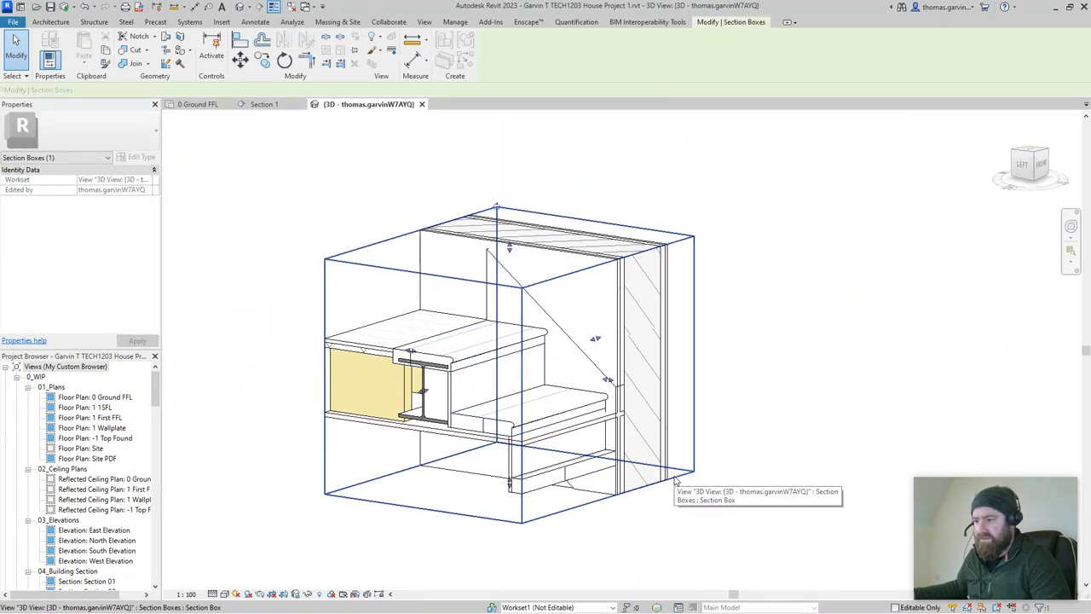
drag(607, 379, 527, 353)
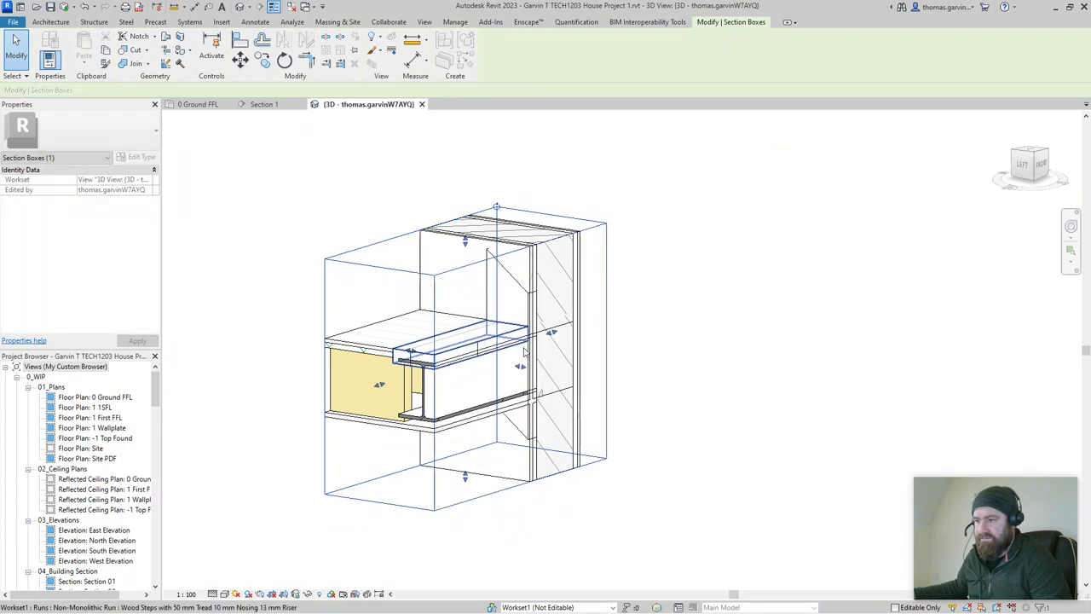
Examine the cut wall and the pad stone's section face from both sides in the 3D view.
shift+middle_drag(554, 377, 571, 401)
scroll(571, 401, up, 5)
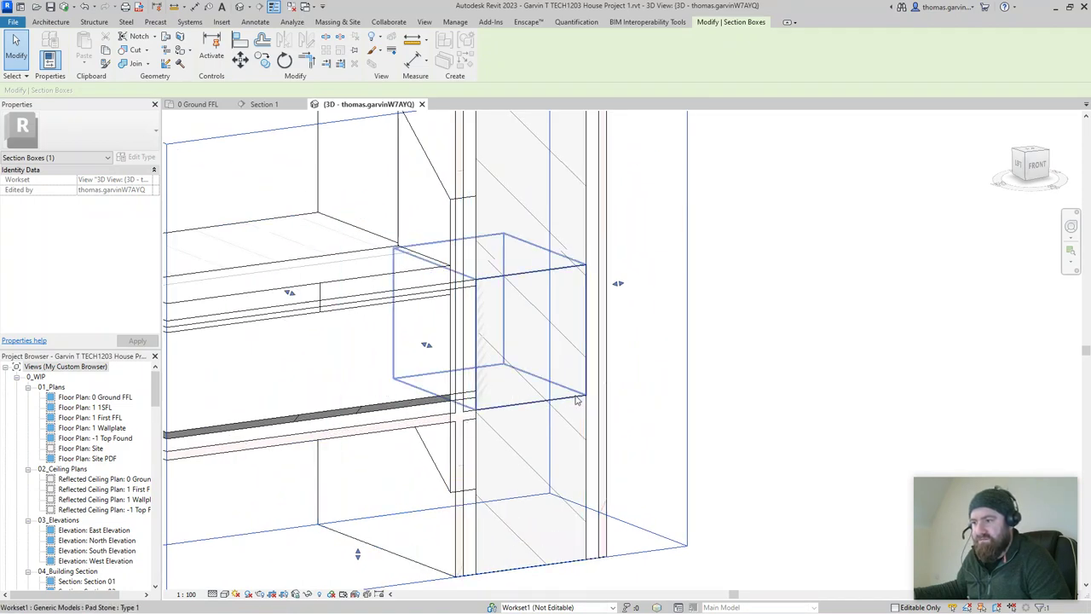
scroll(577, 401, down, 1)
scroll(577, 401, down, 3)
shift+middle_drag(815, 447, 647, 490)
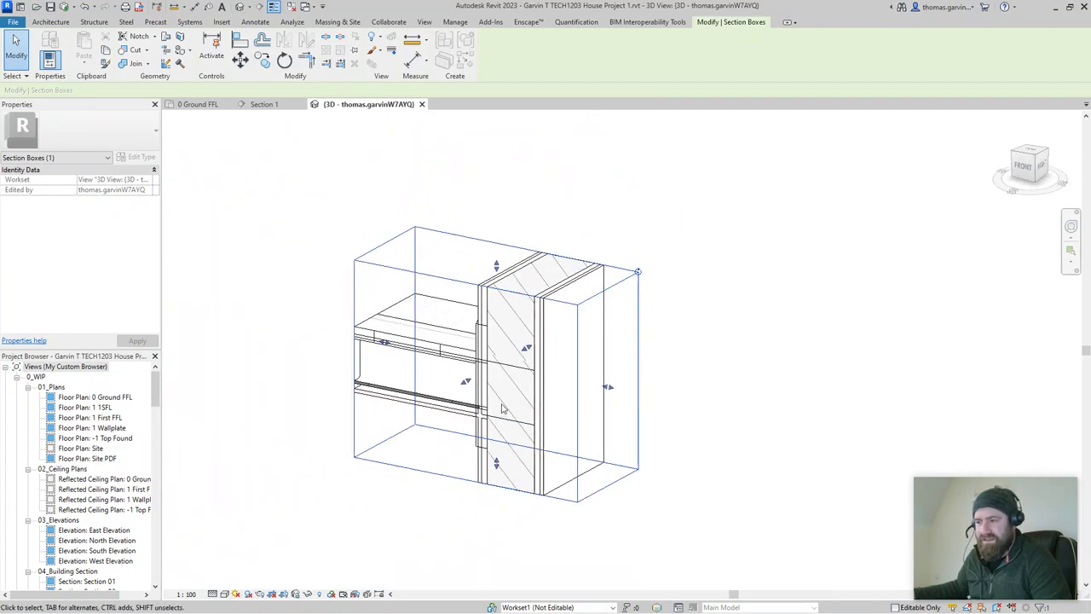
scroll(533, 461, up, 4)
scroll(533, 461, up, 3)
scroll(583, 424, down, 4)
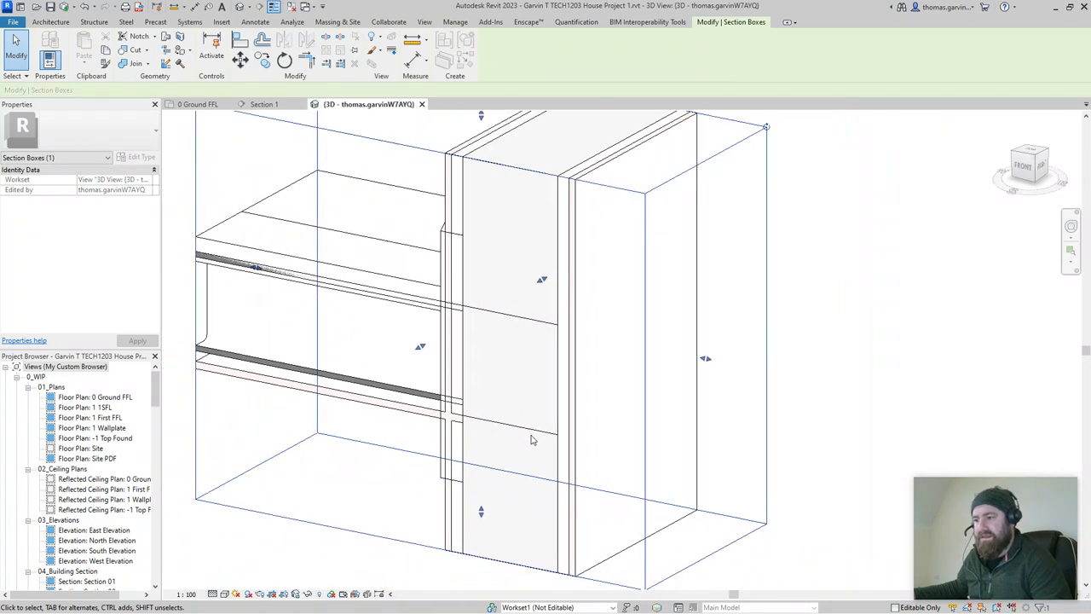
Try to join the pad stone's geometry with the surrounding wall.
click(124, 64)
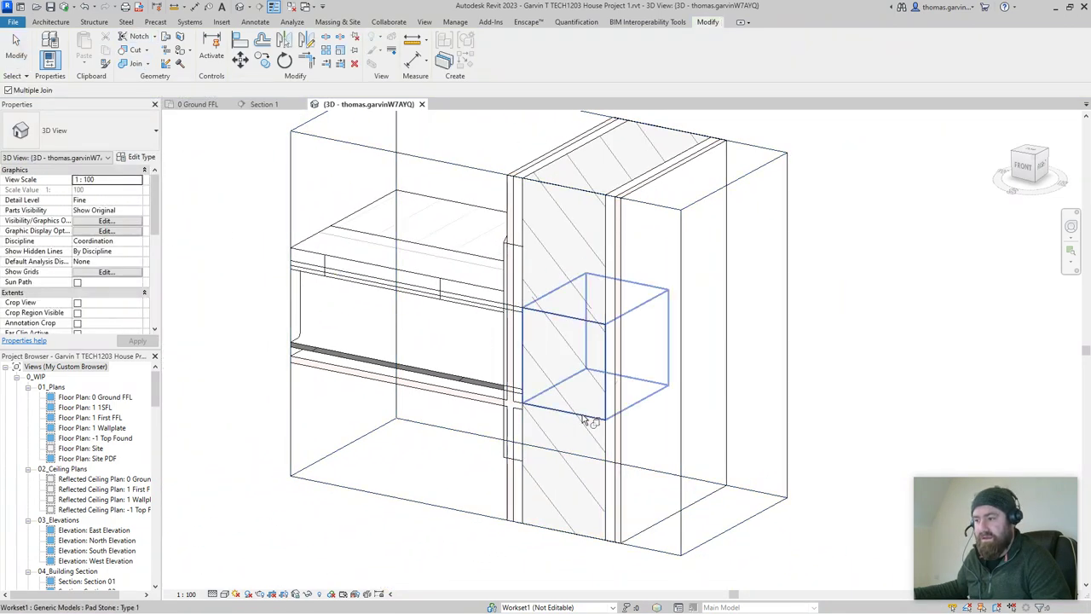
click(692, 495)
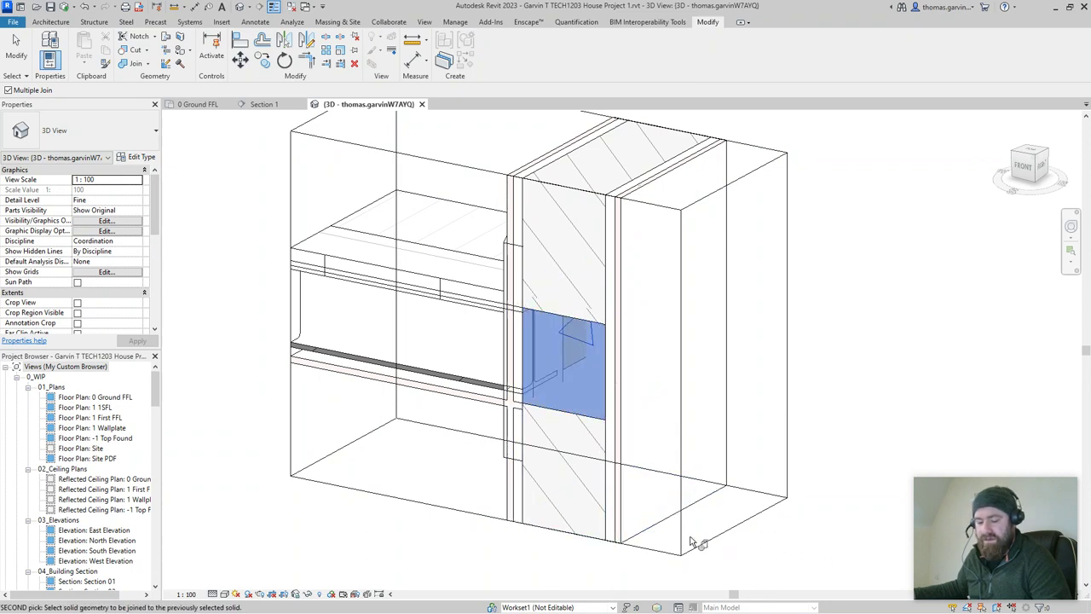
key(Escape)
key(Escape)
scroll(658, 433, down, 3)
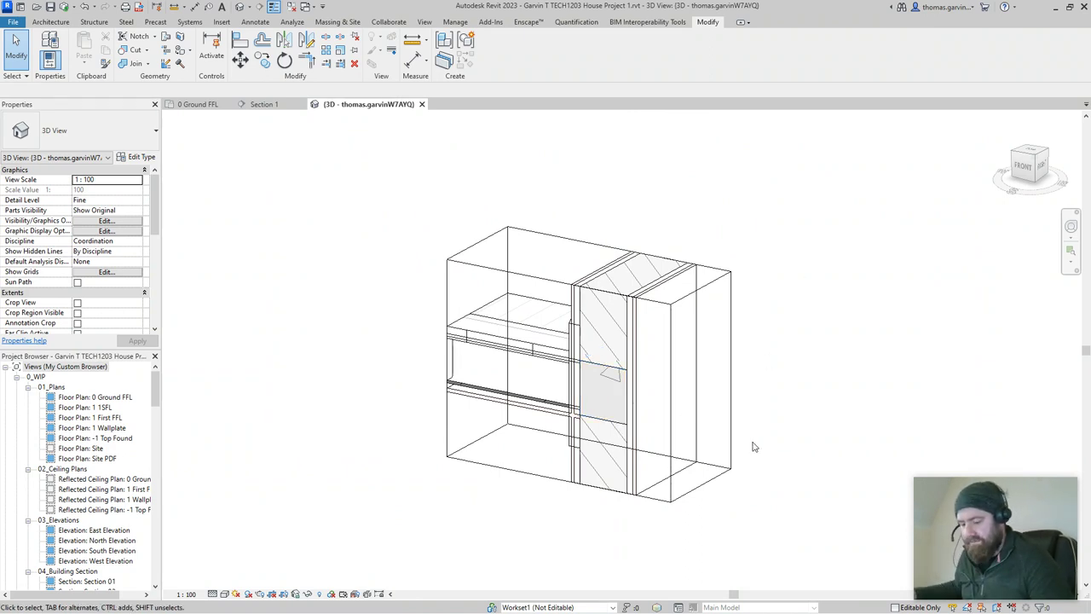
Open the placed pad stone's family for editing and display its 3D view in Wireframe.
scroll(596, 419, up, 3)
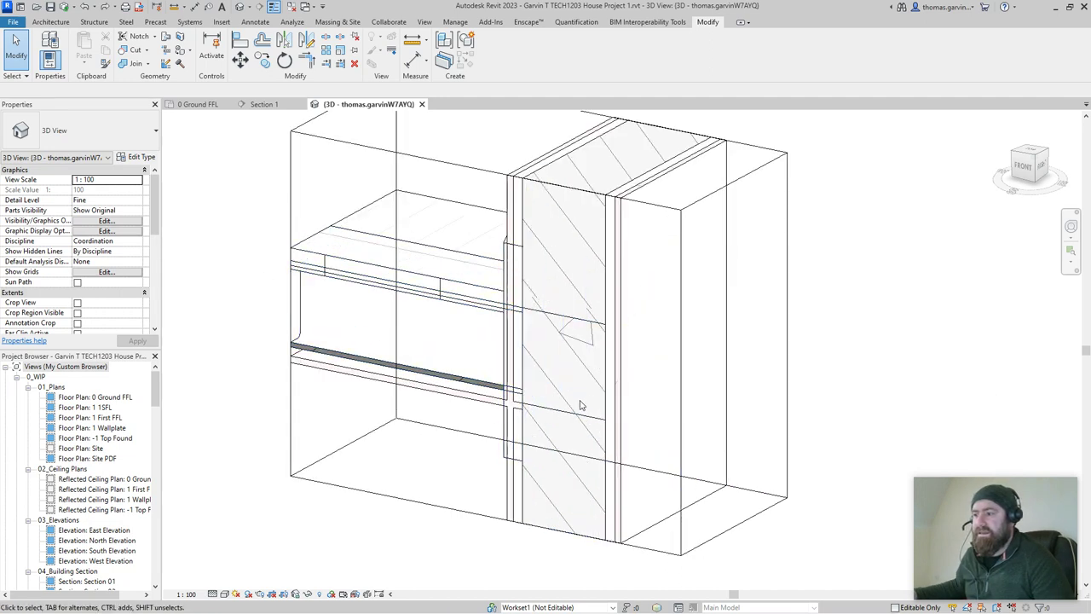
click(578, 418)
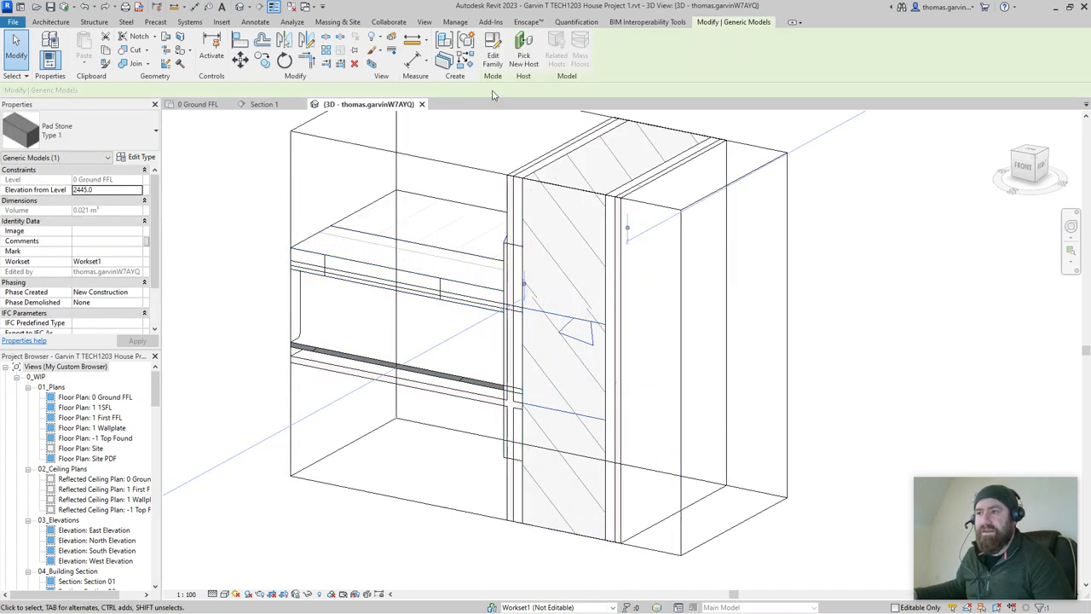
click(492, 55)
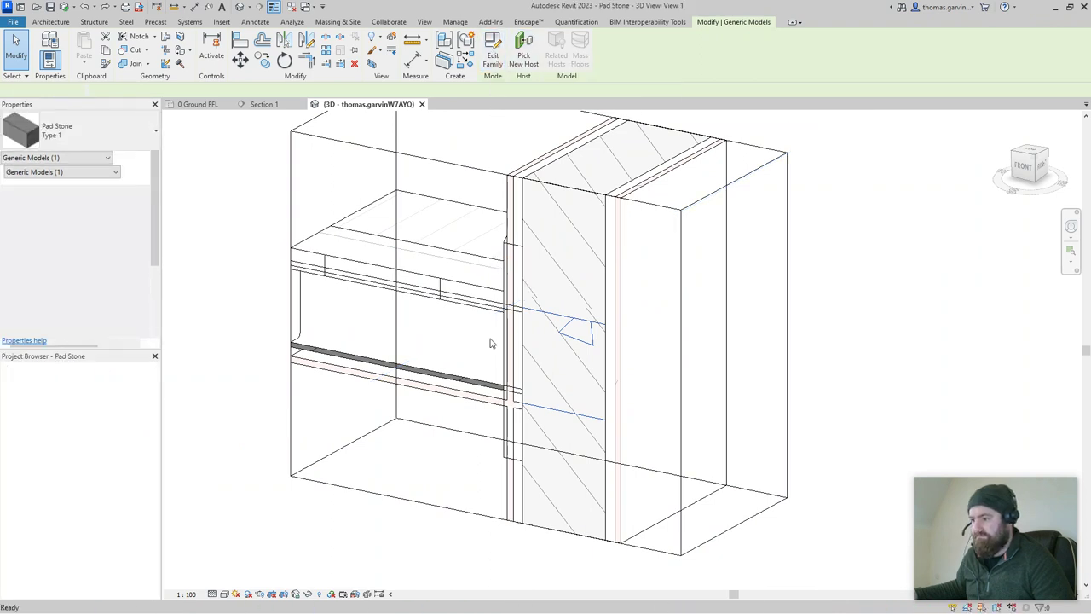
shift+middle_drag(825, 458, 520, 482)
click(224, 594)
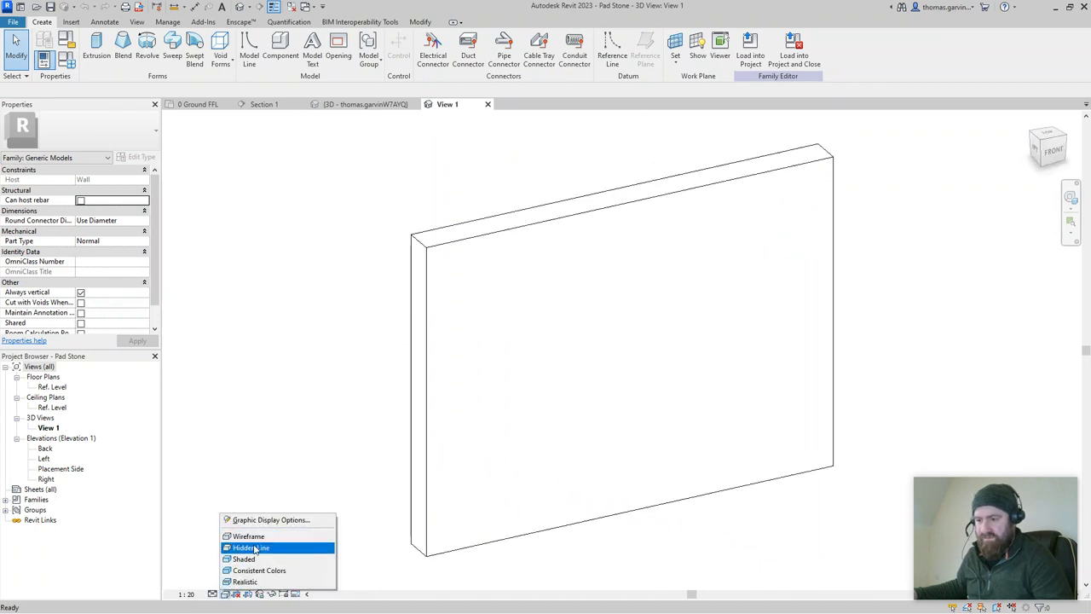
click(260, 536)
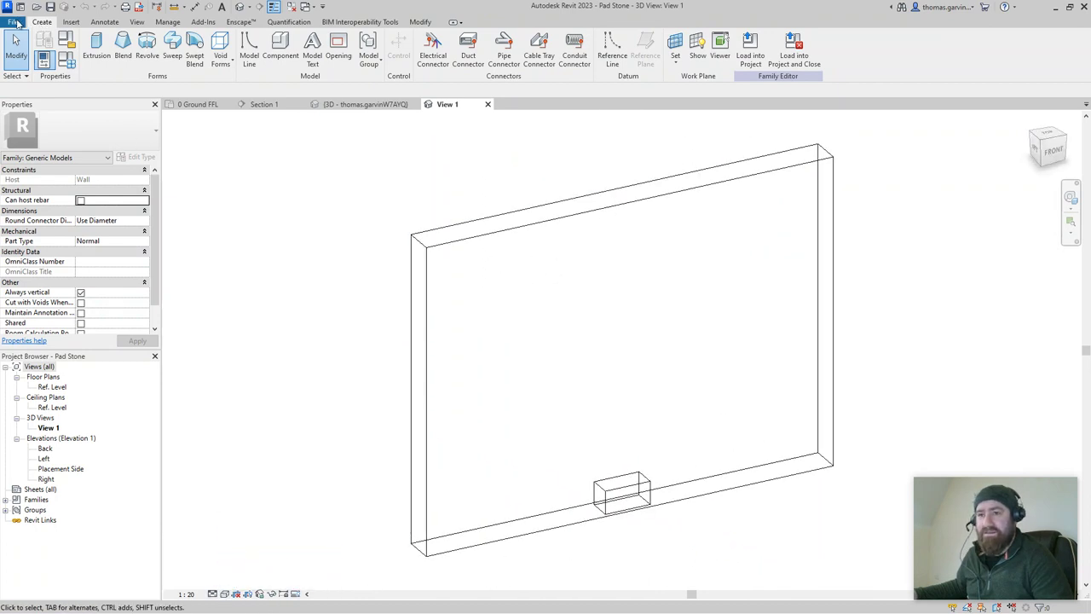
Save the family as Pad Stone Void.rfa in the Wall Based folder, replacing the existing file.
click(13, 21)
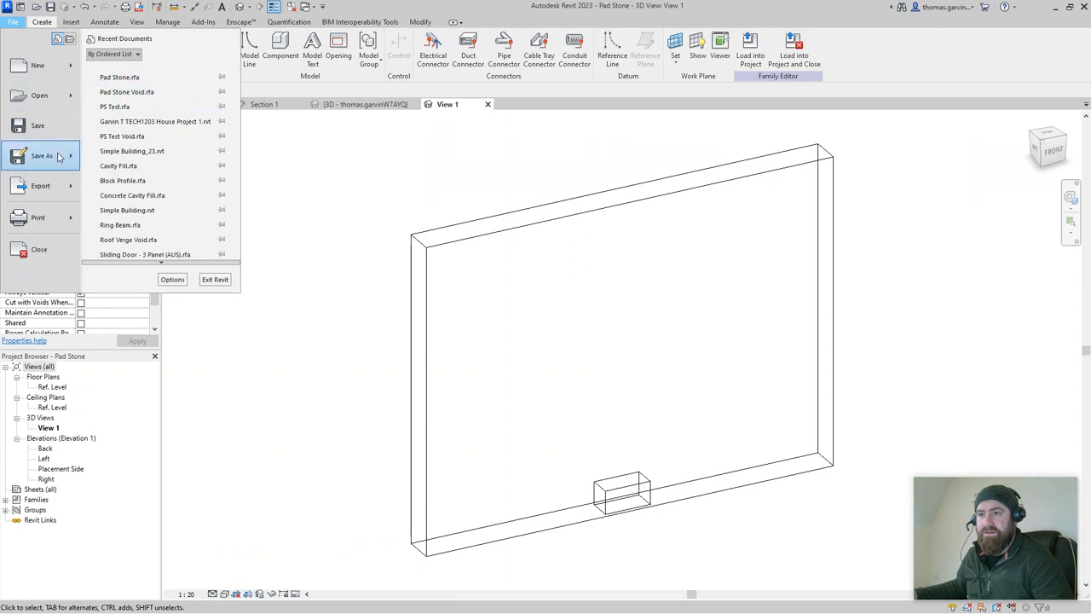
mouse_move(56, 156)
click(159, 151)
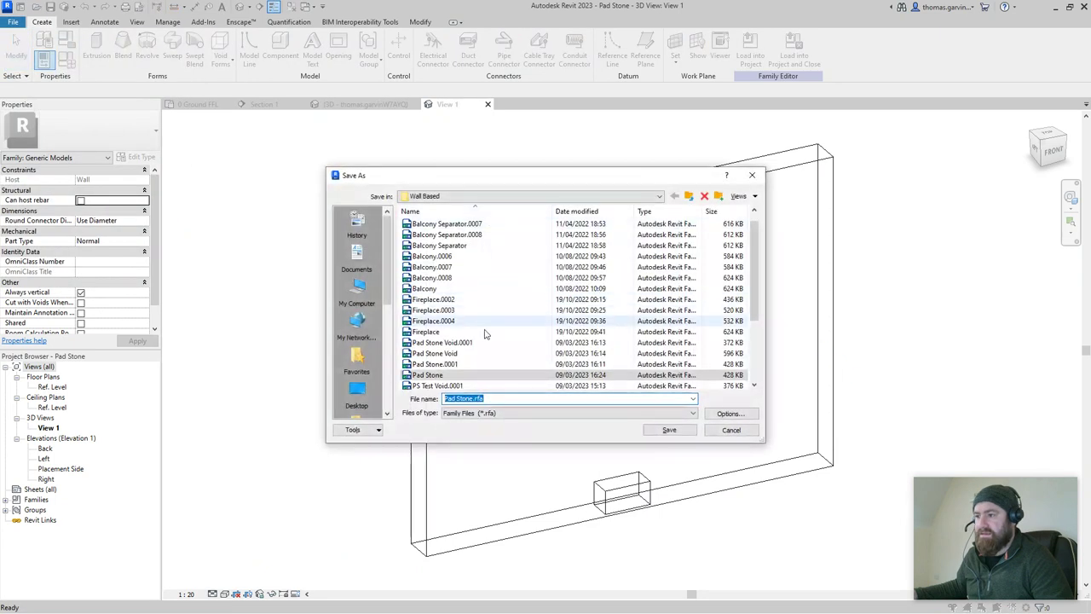
scroll(477, 341, down, 3)
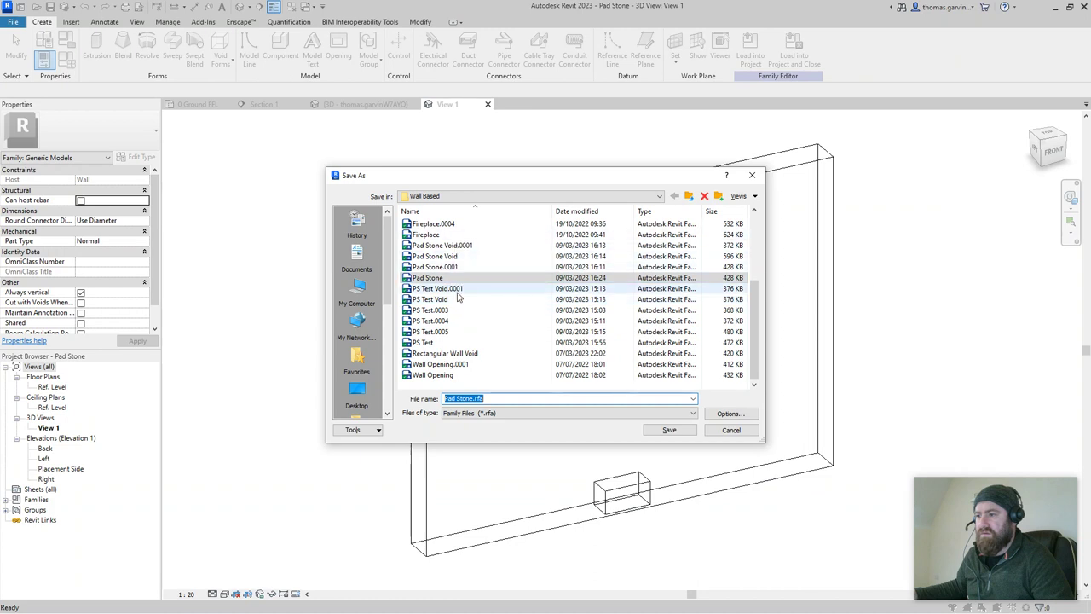
click(479, 257)
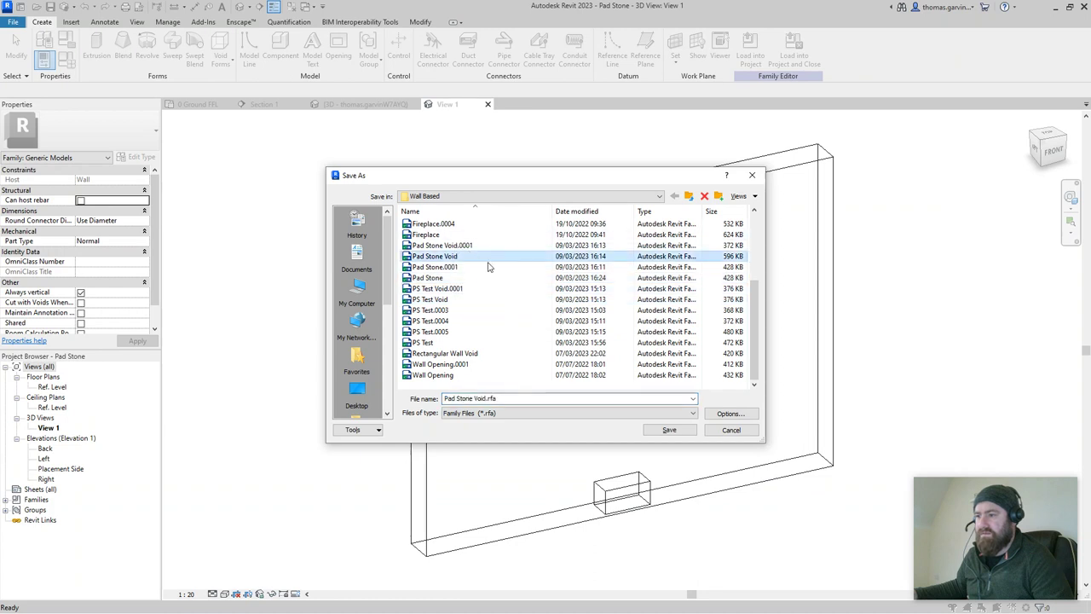
click(670, 430)
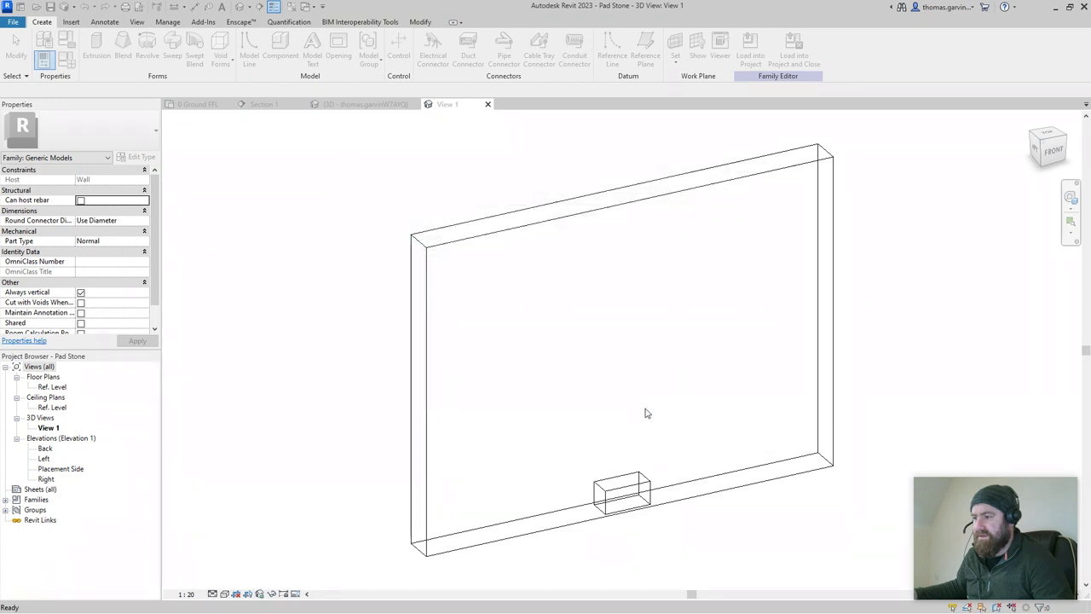
click(525, 319)
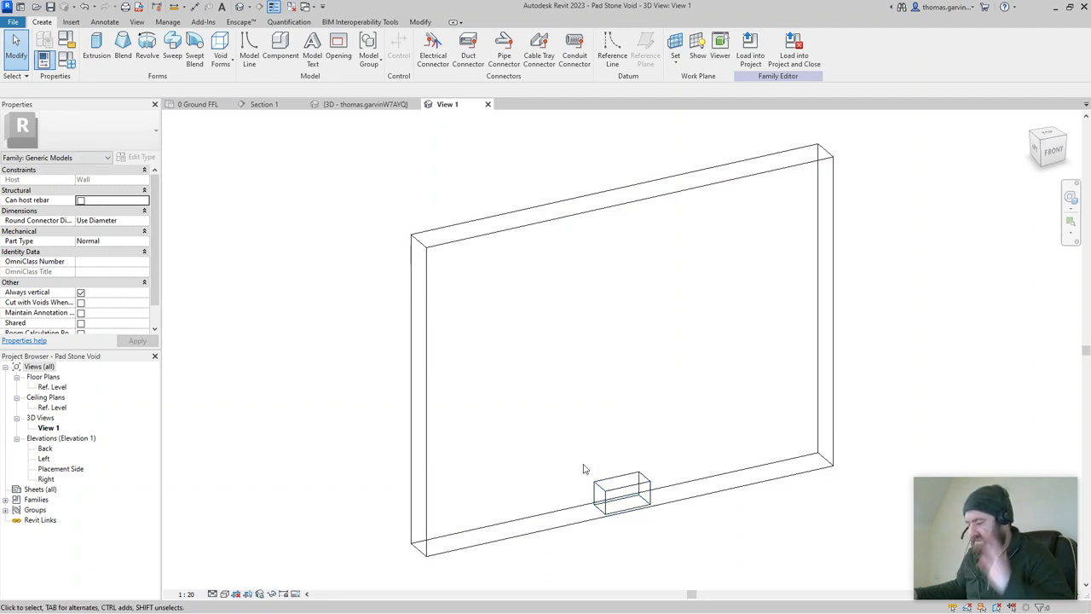
Open the original Pad Stone family from the Wall Based folder alongside the void family.
click(38, 9)
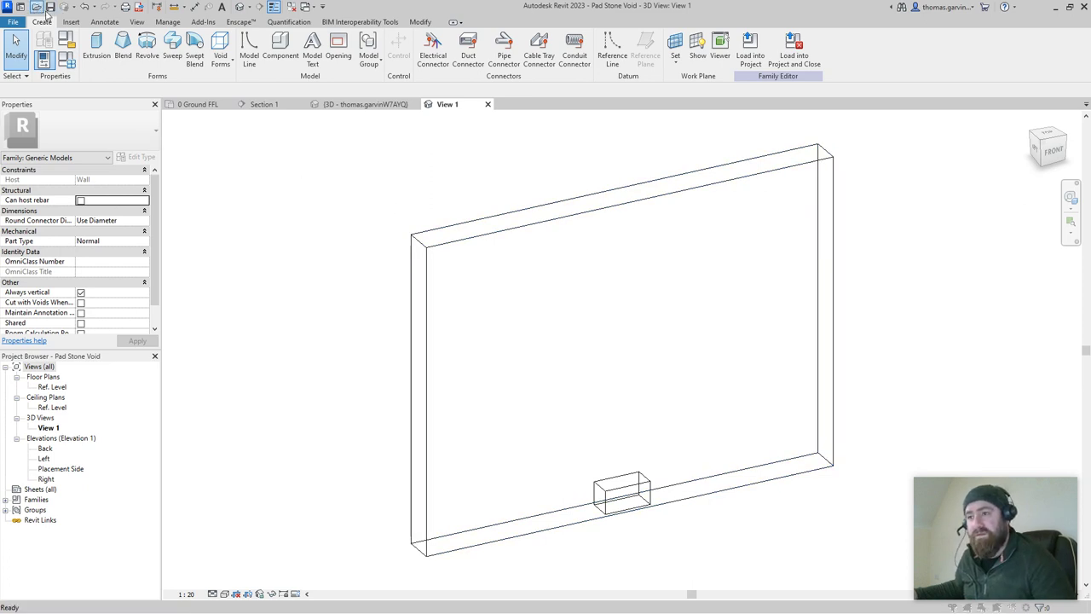
scroll(412, 345, down, 1)
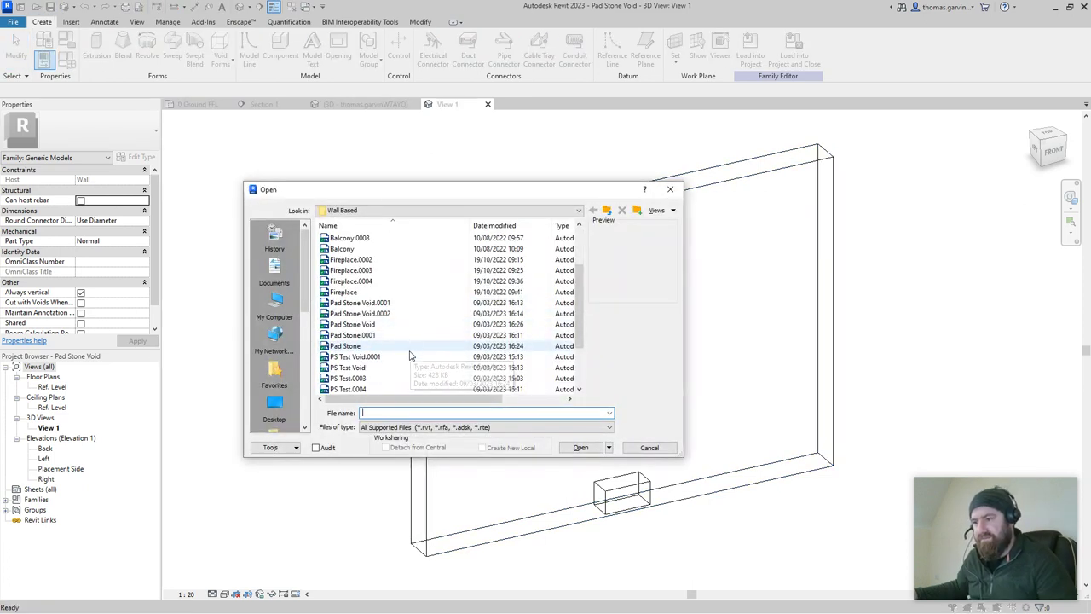
click(399, 346)
click(580, 447)
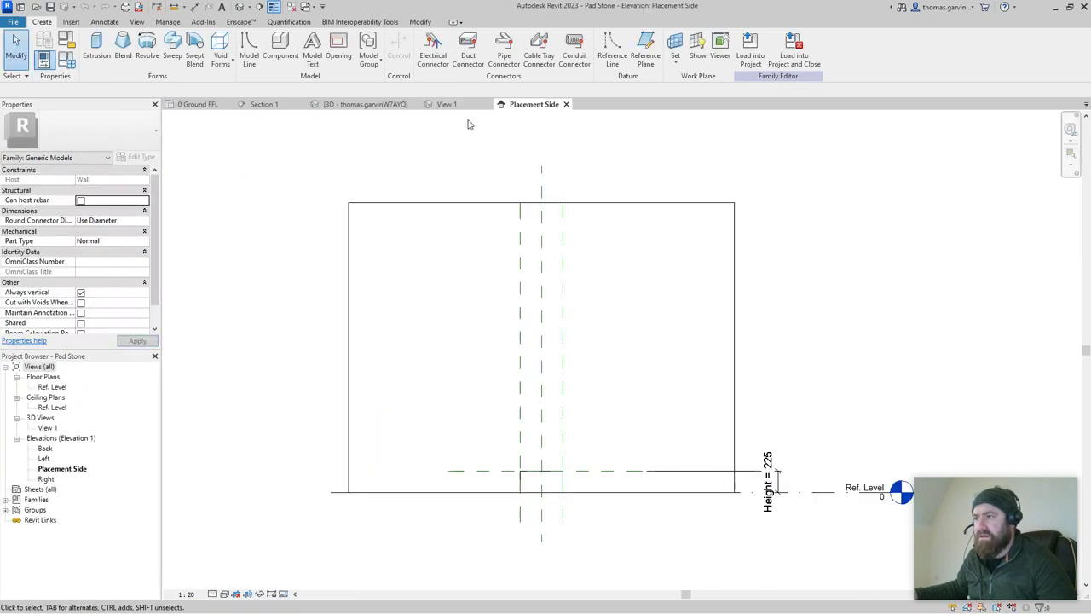
In the Pad Stone Void family's 3D view, change the block extrusion from Solid to Void.
click(447, 105)
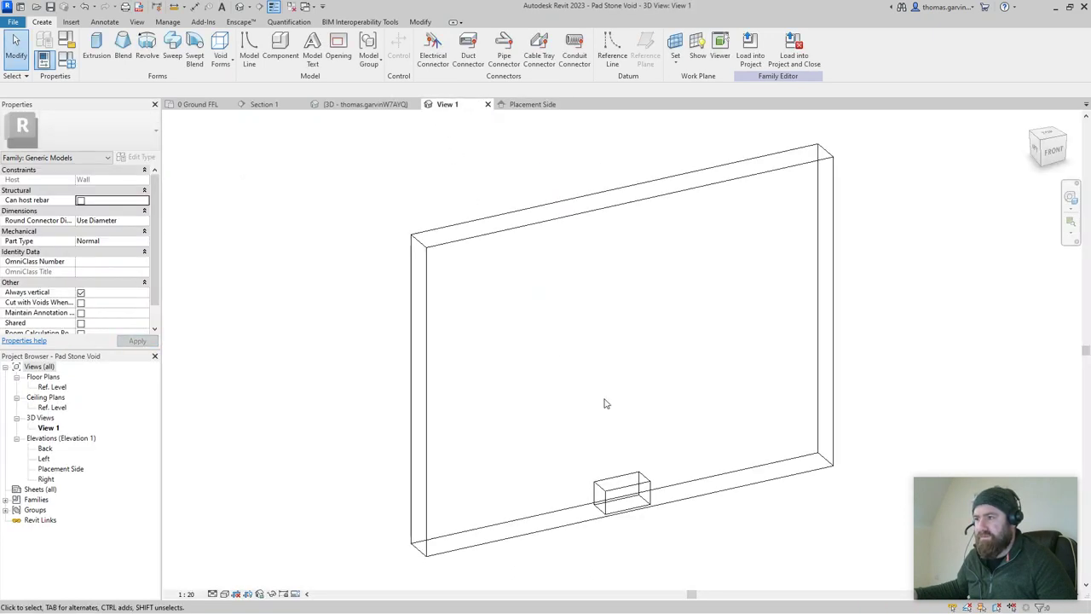
middle_drag(644, 499, 601, 385)
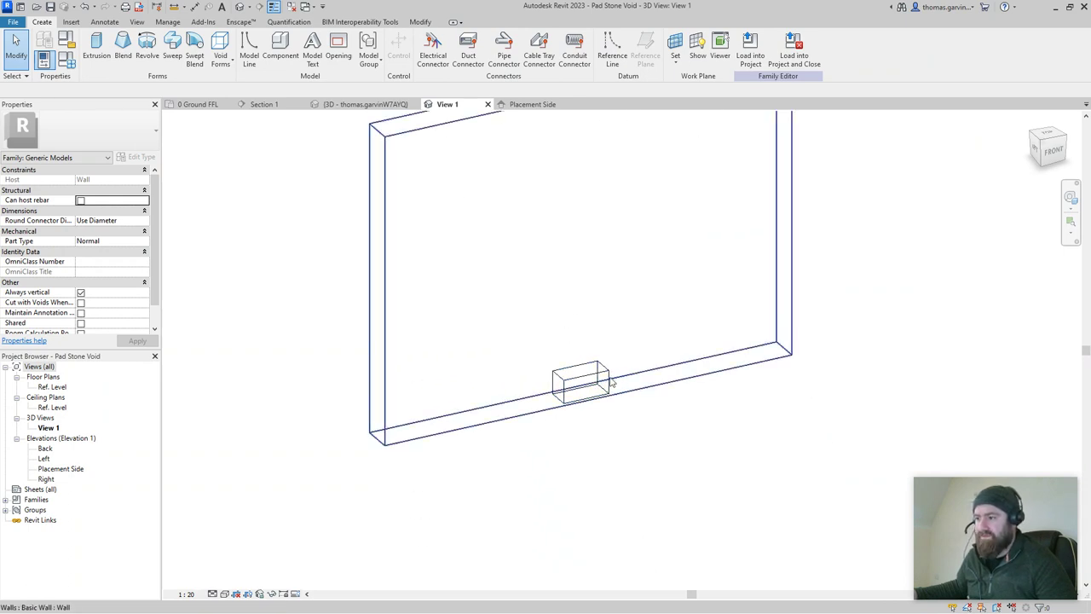
click(601, 381)
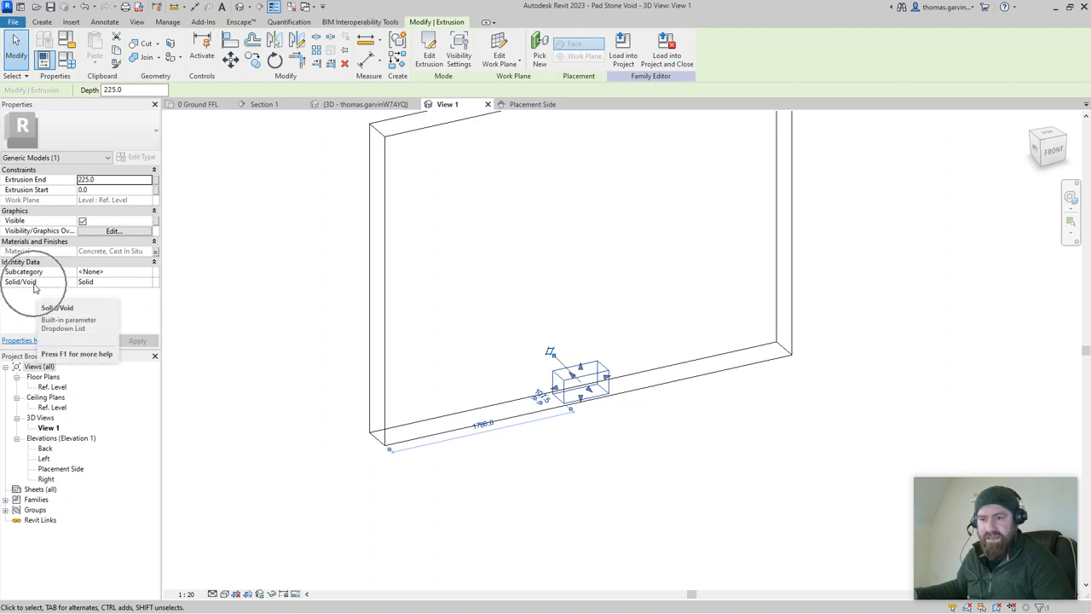
click(147, 285)
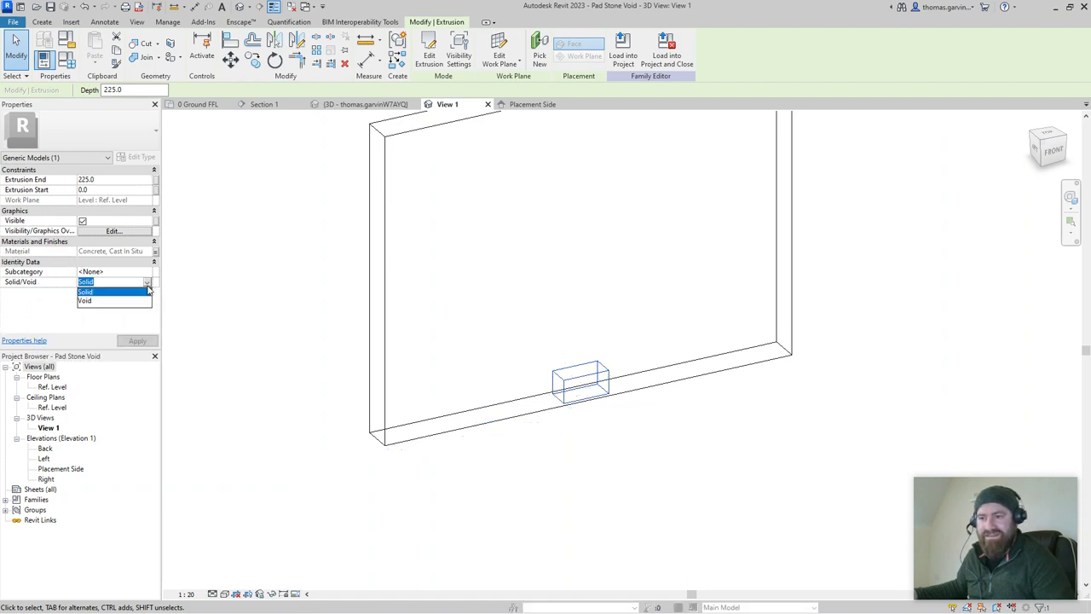
click(108, 301)
click(137, 341)
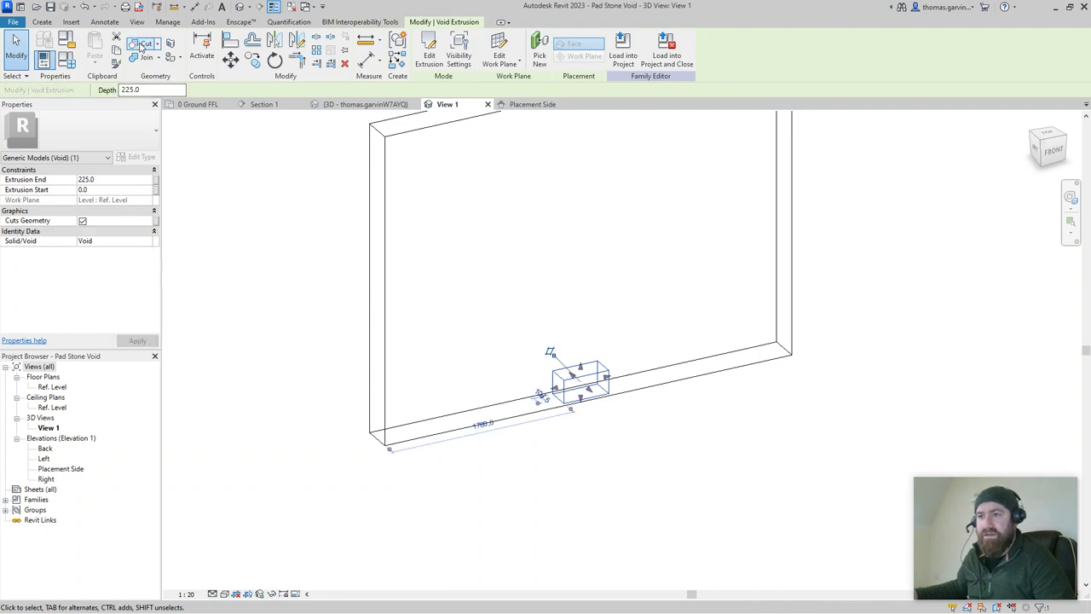
click(141, 45)
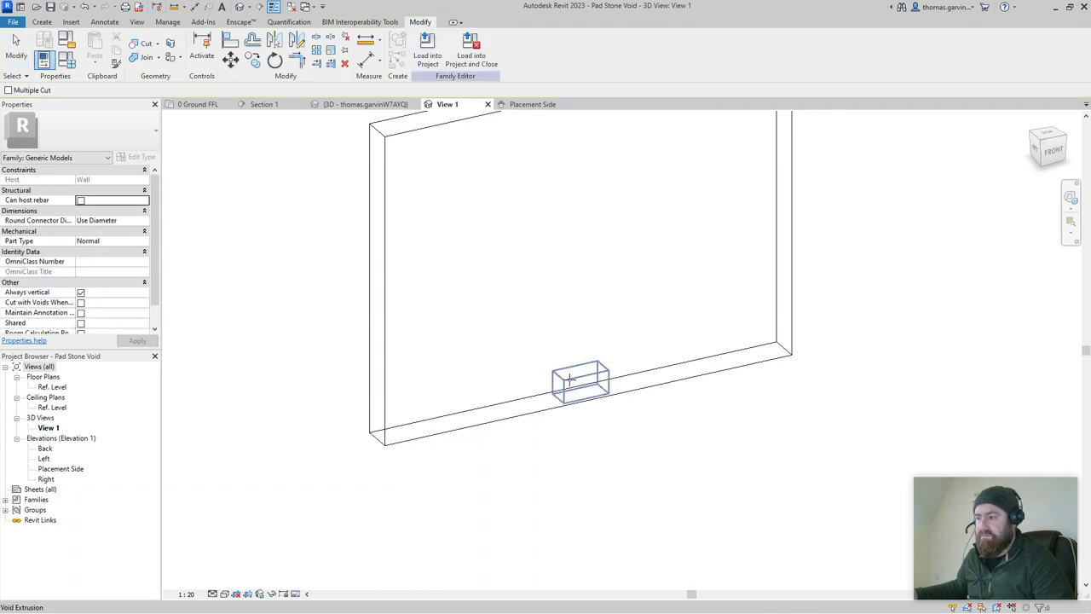
key(Escape)
key(Escape)
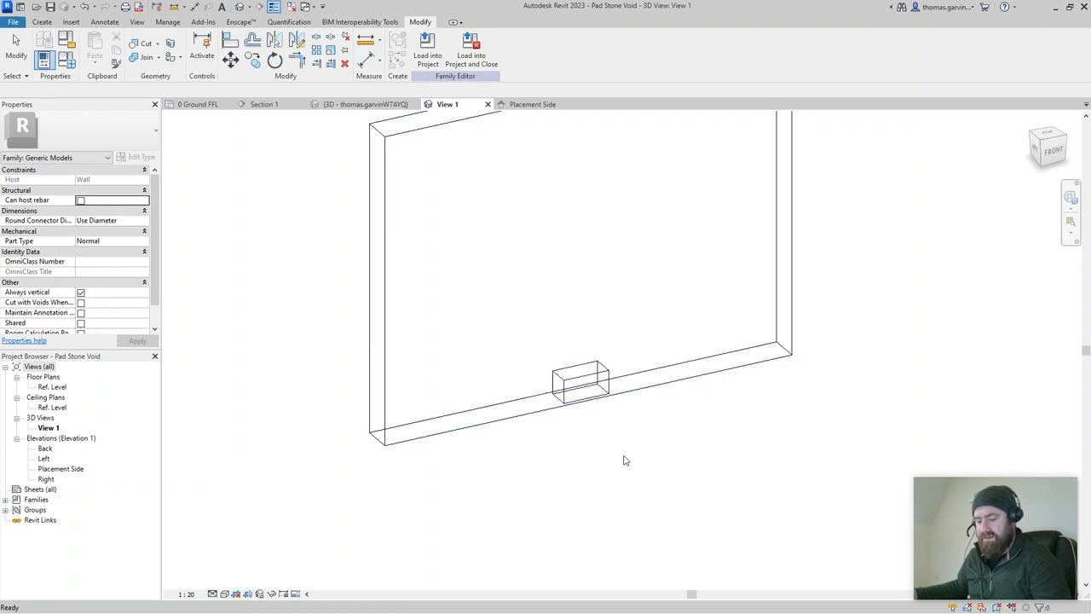
scroll(590, 384, up, 3)
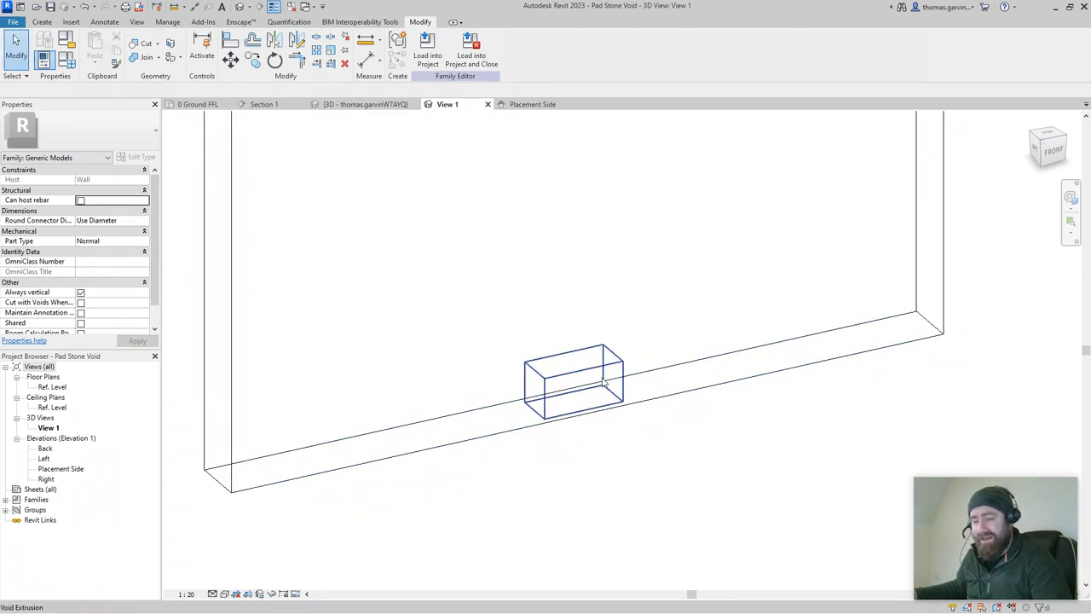
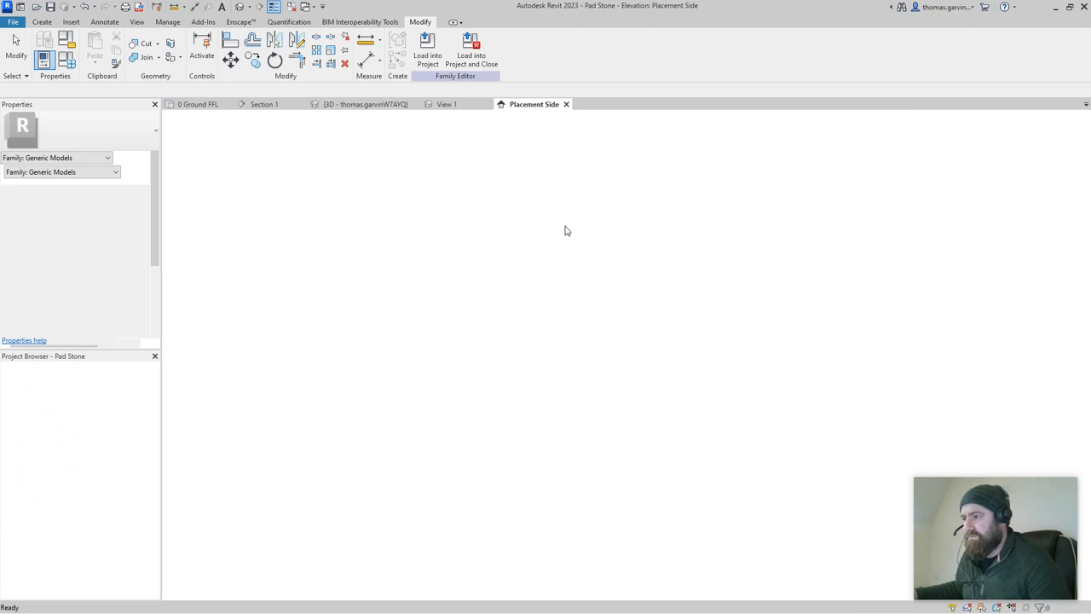
Place one Pad Stone Void instance on the host wall just above the pad stone in the Placement Side elevation.
click(677, 398)
key(Escape)
key(Escape)
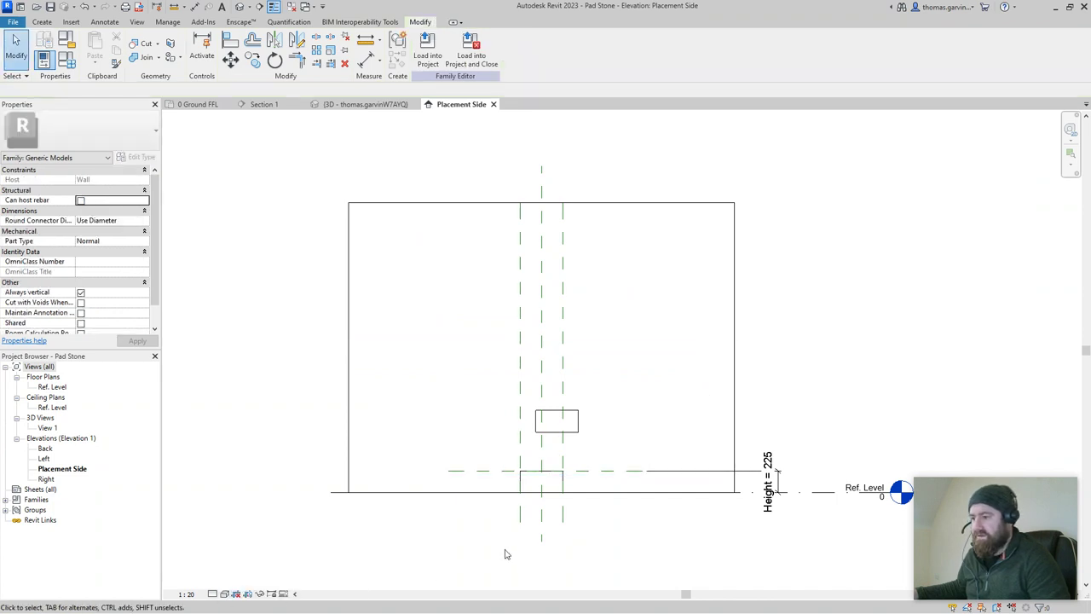
Align the placed void's centre with the Center (Left/Right) reference plane, with the alignment locked.
middle_drag(504, 553, 466, 442)
click(533, 317)
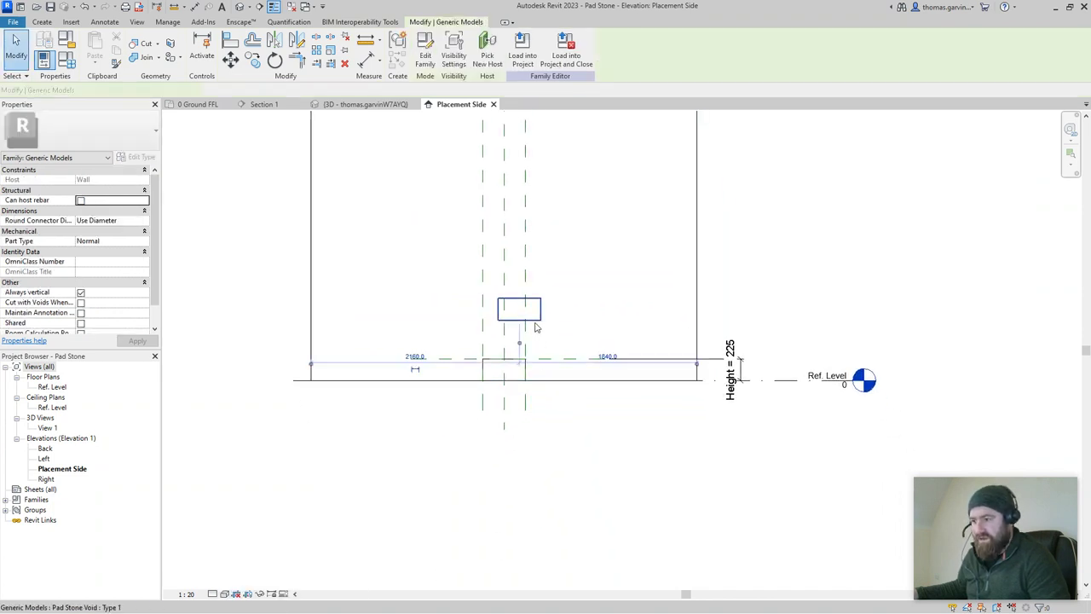
click(503, 256)
key(Escape)
click(229, 44)
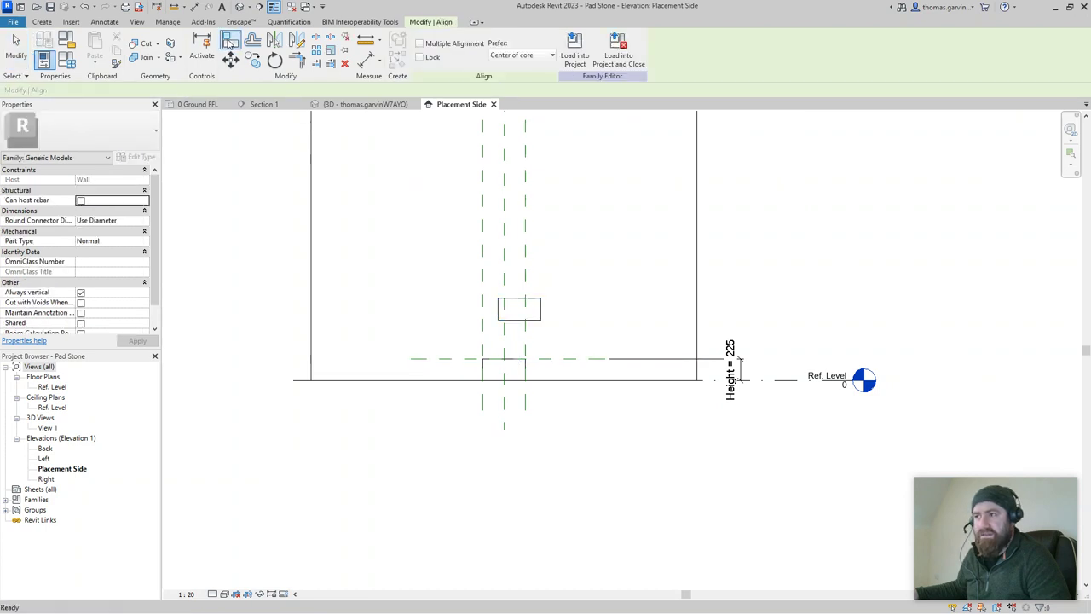
click(418, 57)
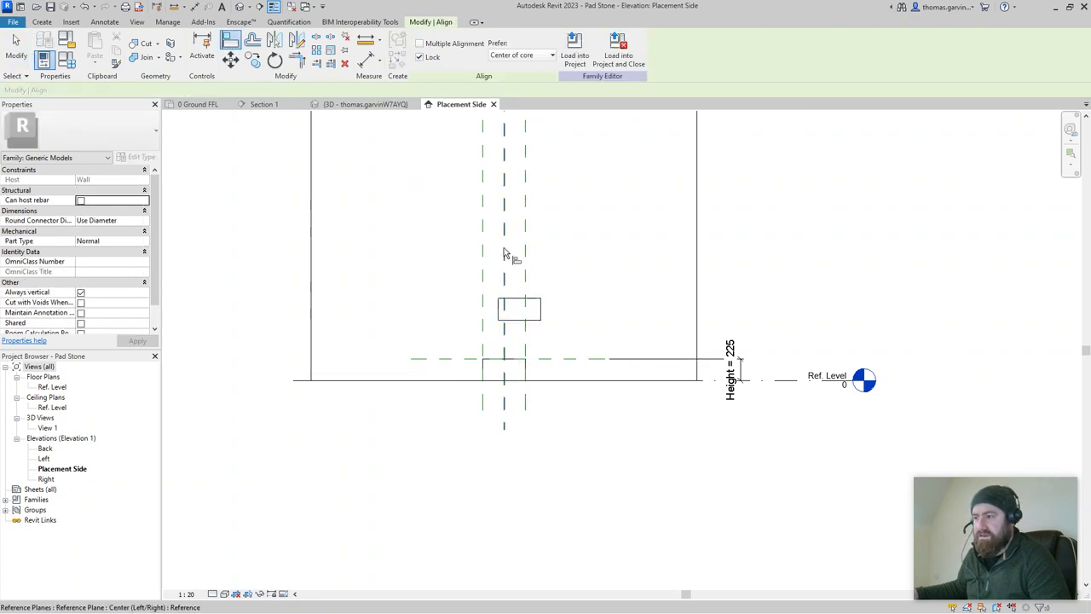
click(504, 256)
click(522, 317)
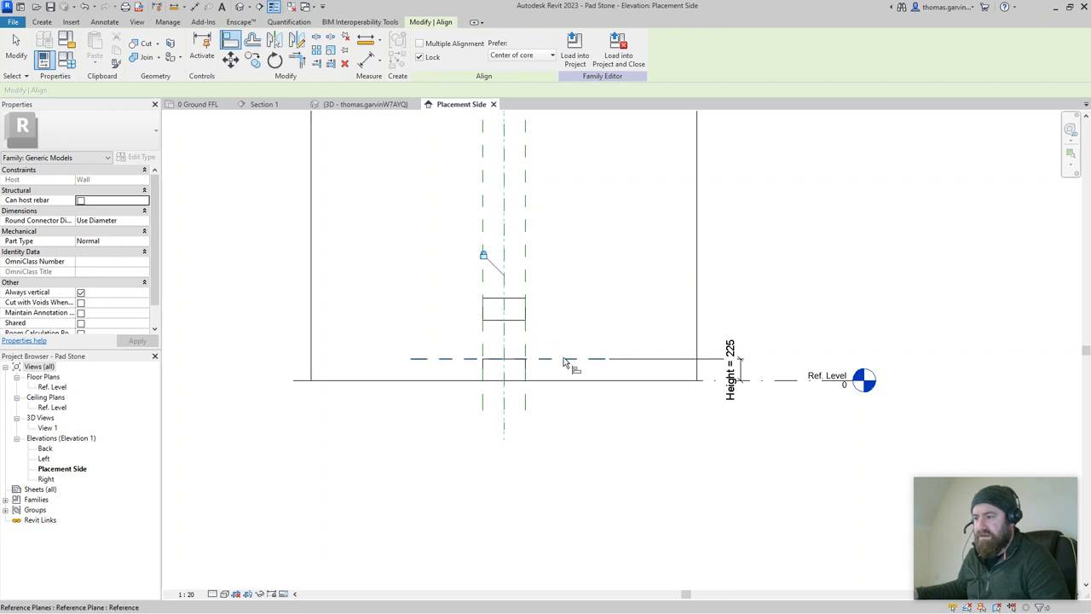
key(Escape)
key(Escape)
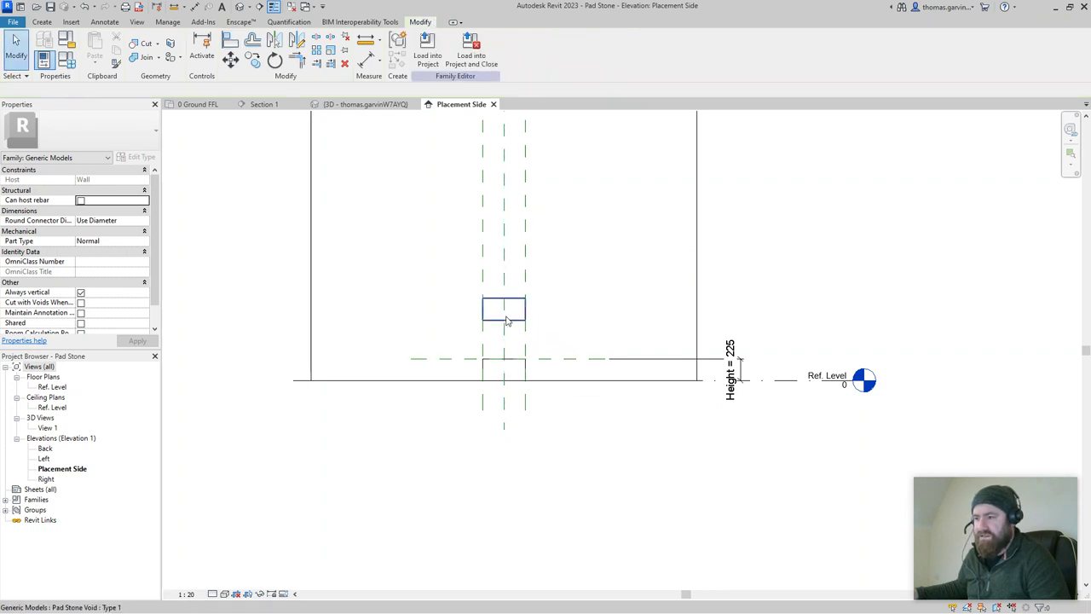
Associate the placed Pad Stone Void's Depth type parameter with the Pad Stone family's Depth parameter.
click(507, 323)
click(533, 318)
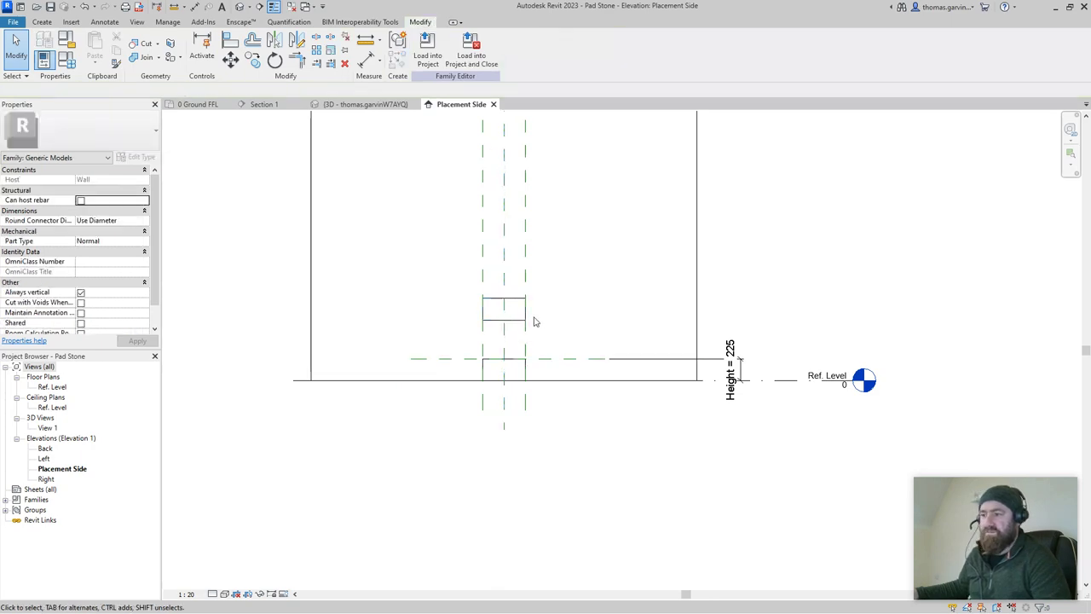
click(707, 302)
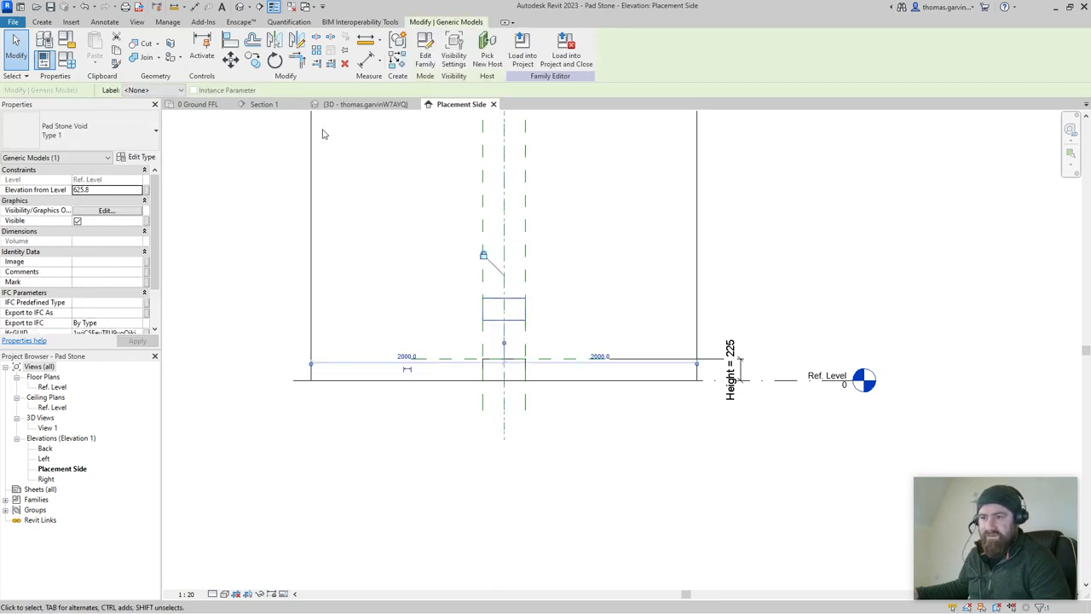
click(138, 157)
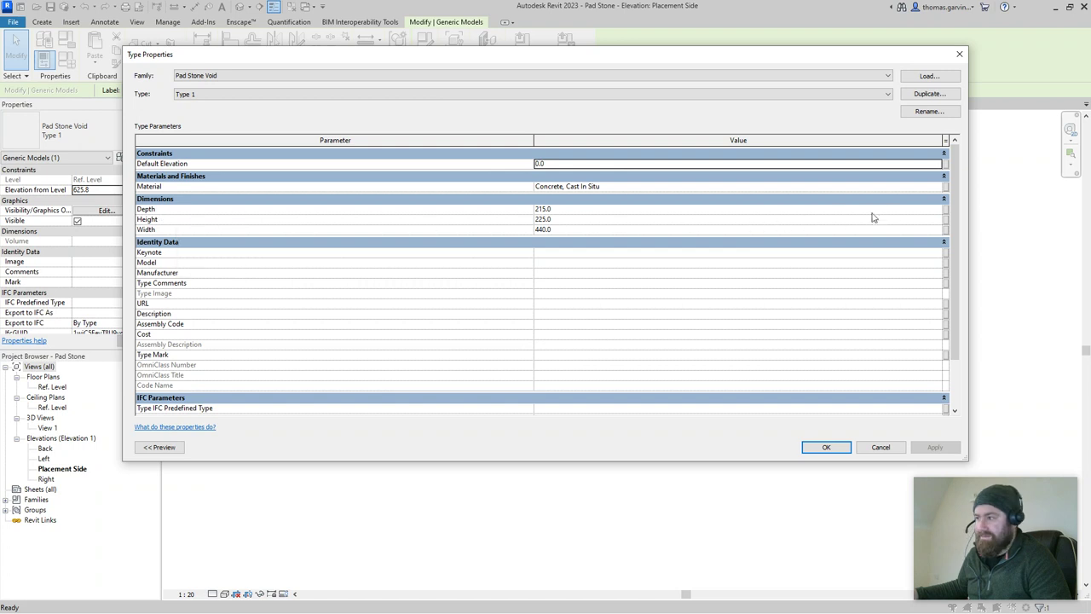
click(946, 211)
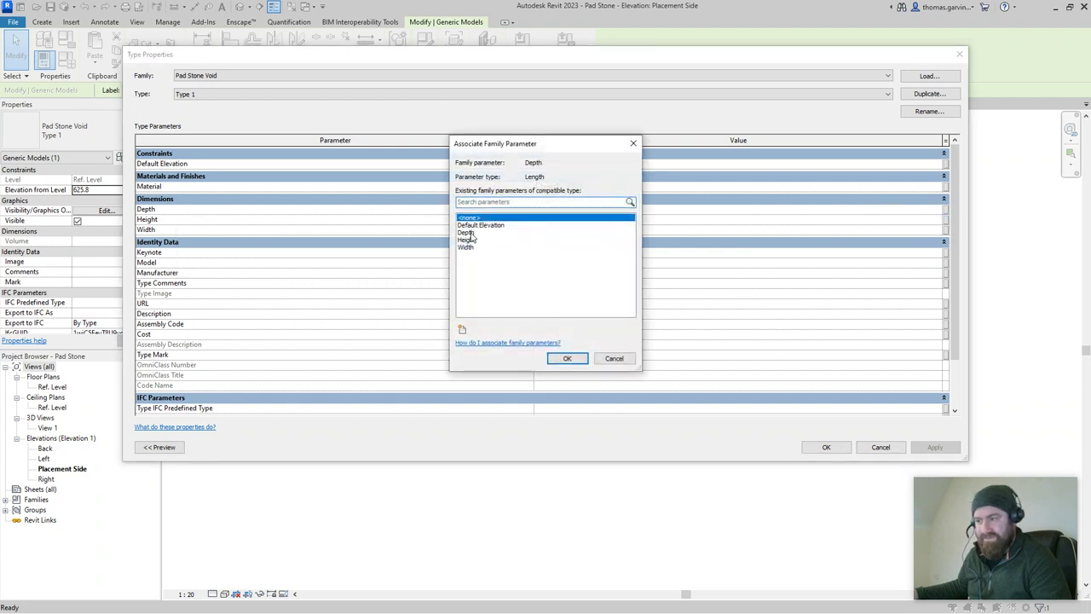
click(469, 233)
click(568, 359)
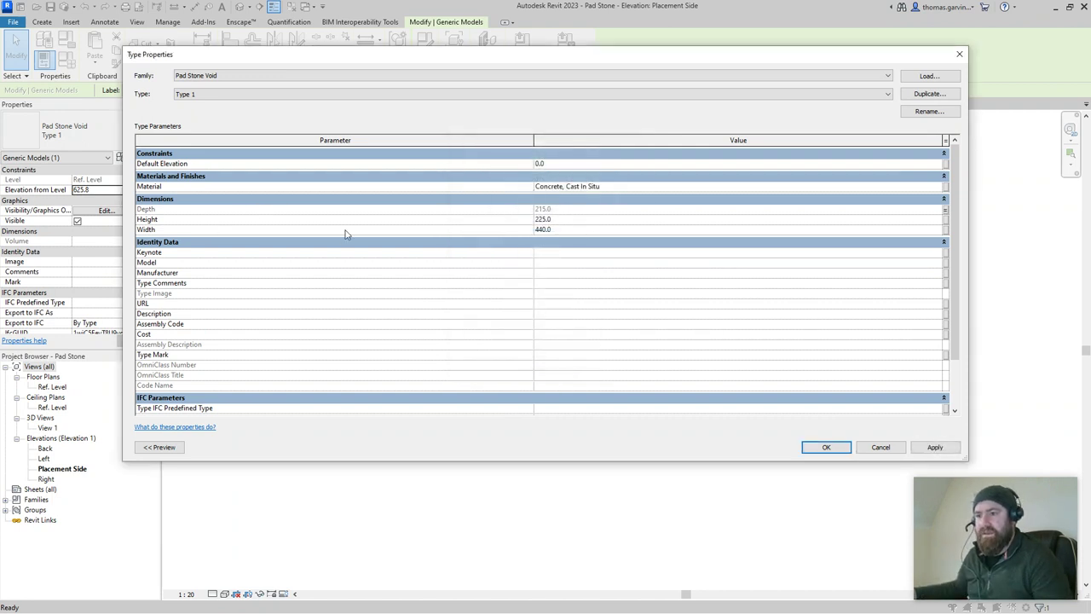
Associate the void's Height and Width type parameters with the host family's matching Height and Width parameters.
click(946, 220)
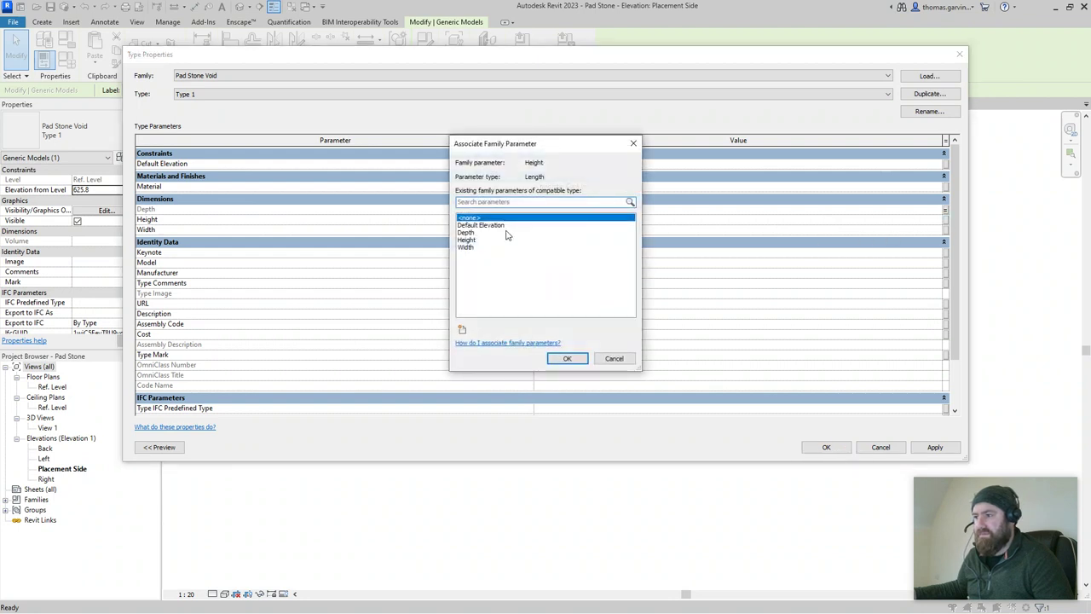
click(467, 239)
click(568, 358)
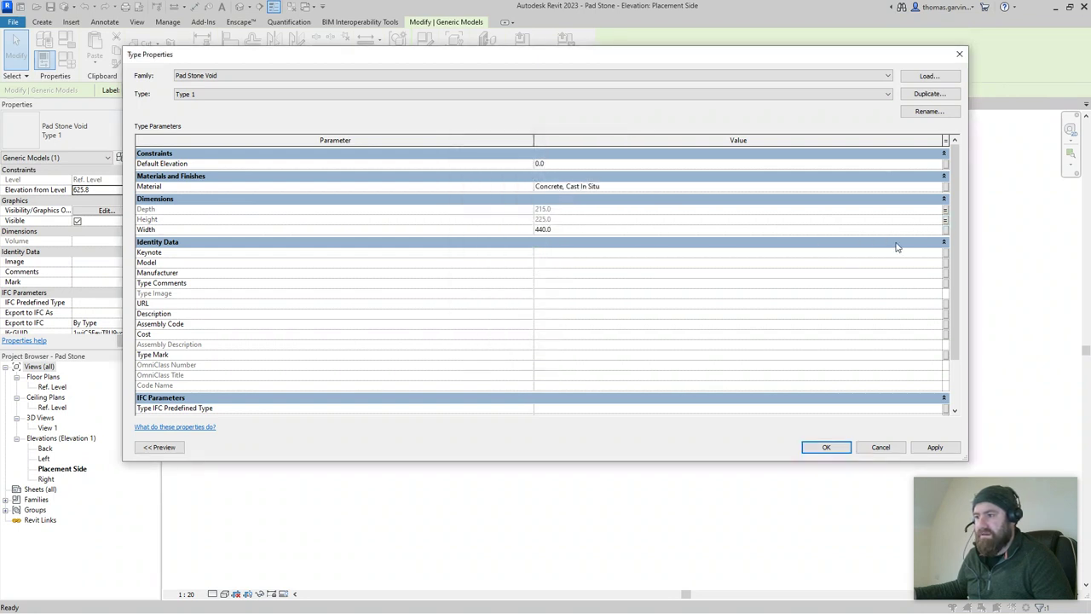
click(945, 230)
click(467, 247)
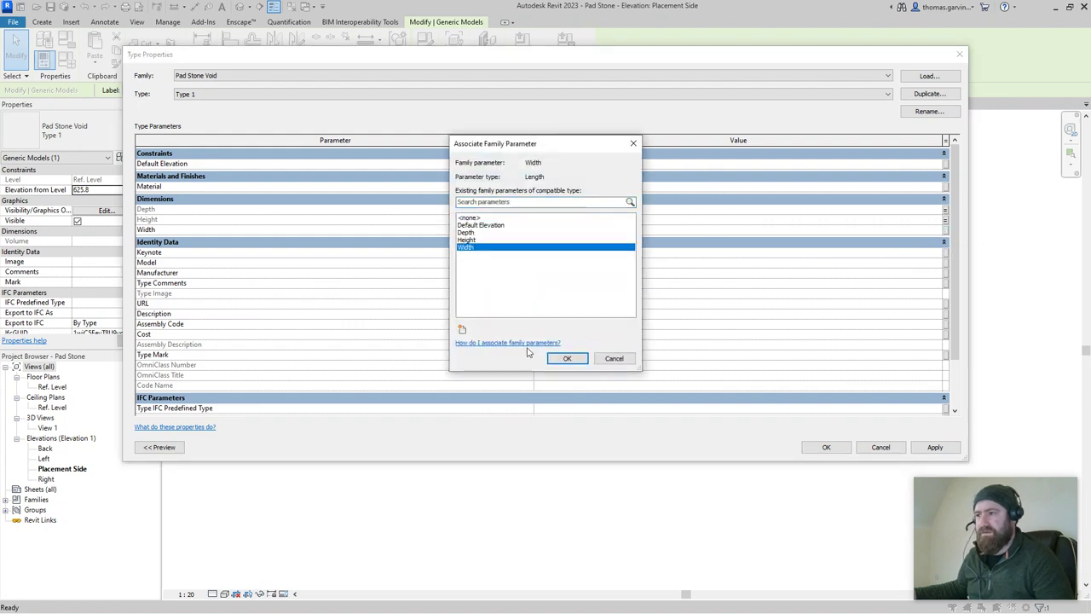
click(568, 358)
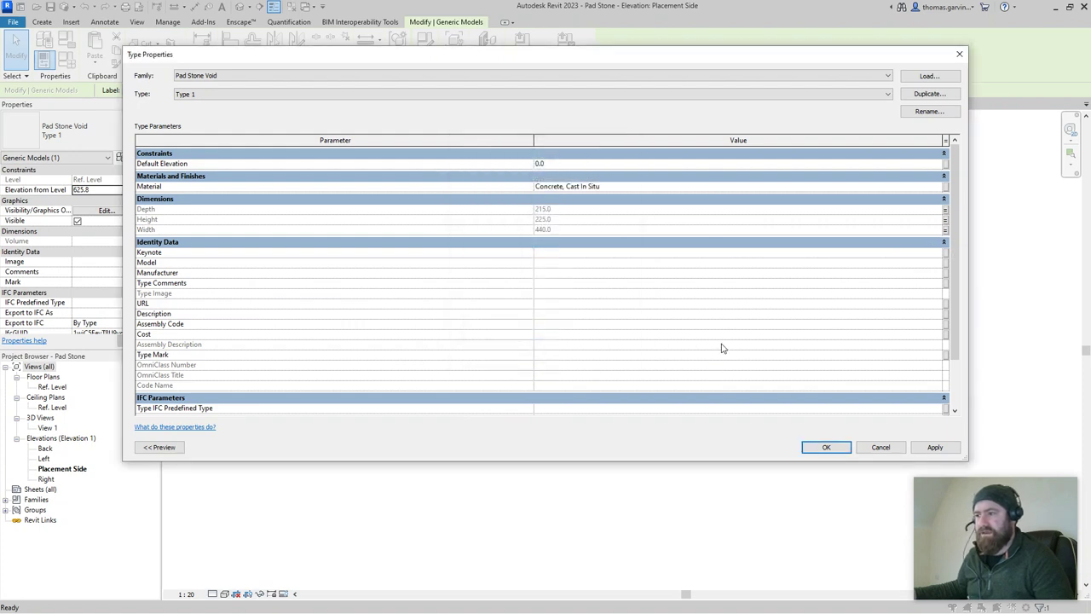
click(816, 447)
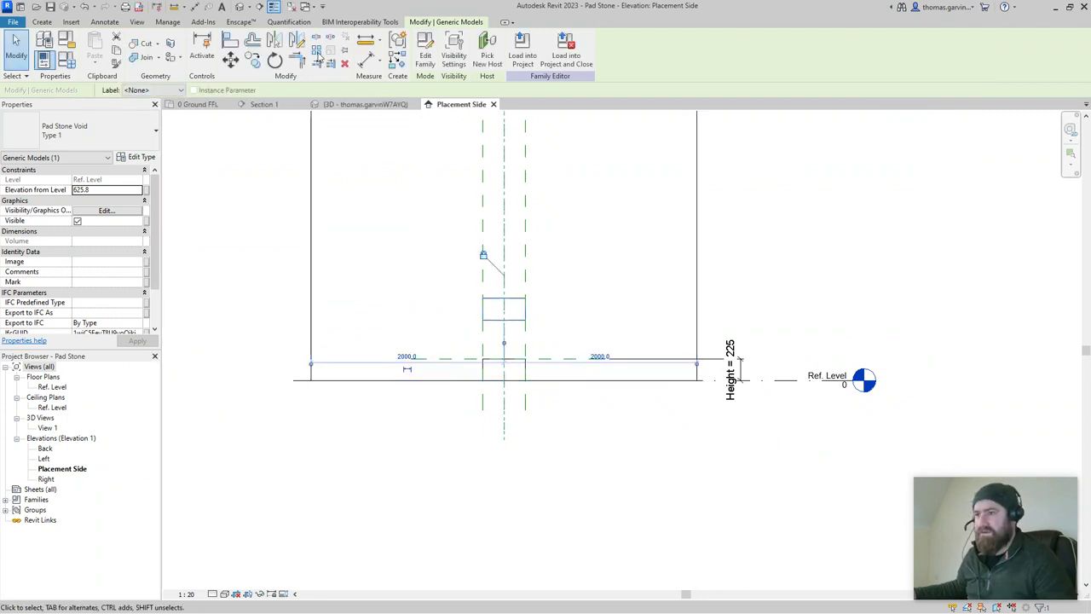
Align the top edge of the void with the Height reference plane at the top of the pad stone, with the alignment locked.
click(229, 45)
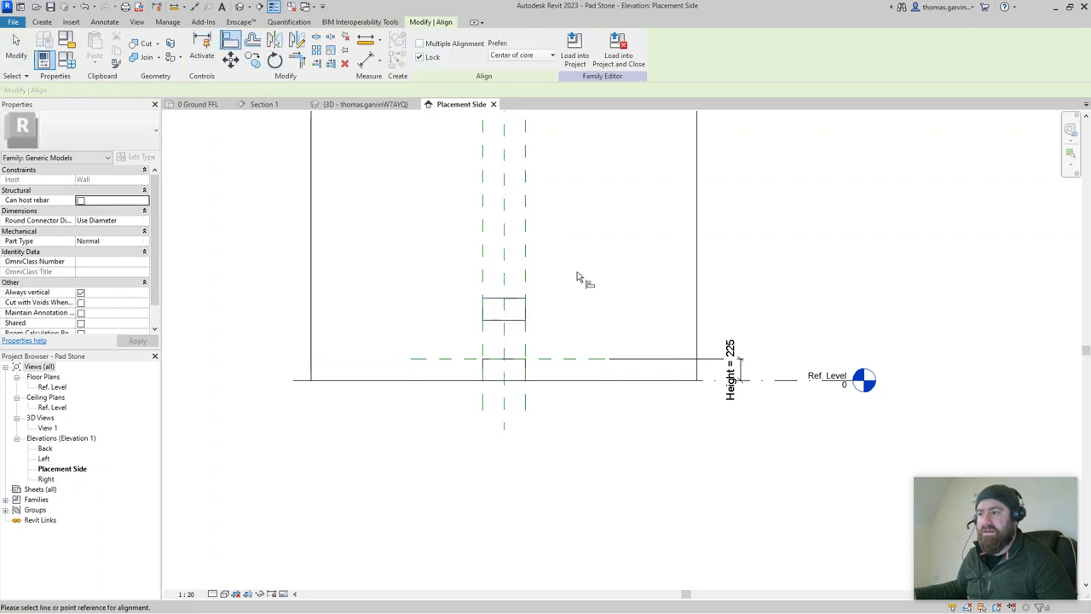
click(571, 361)
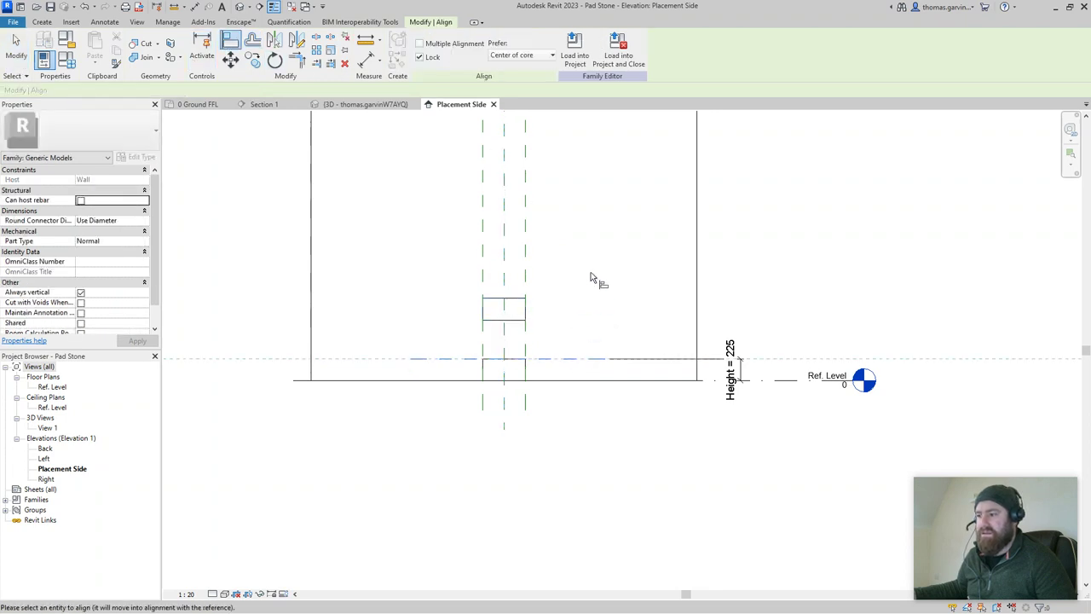
click(520, 300)
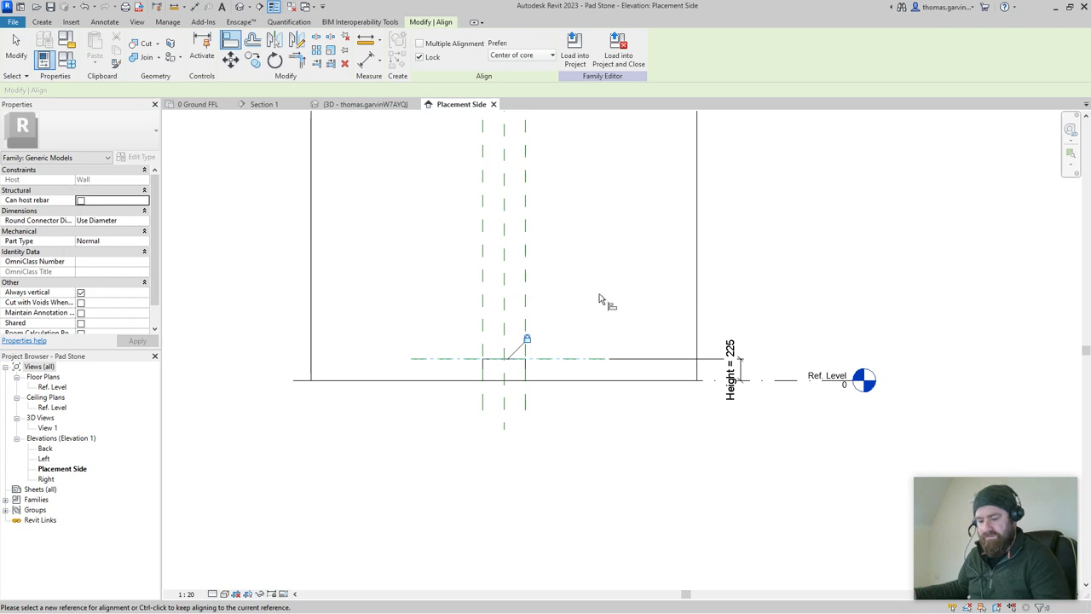
key(Escape)
key(Escape)
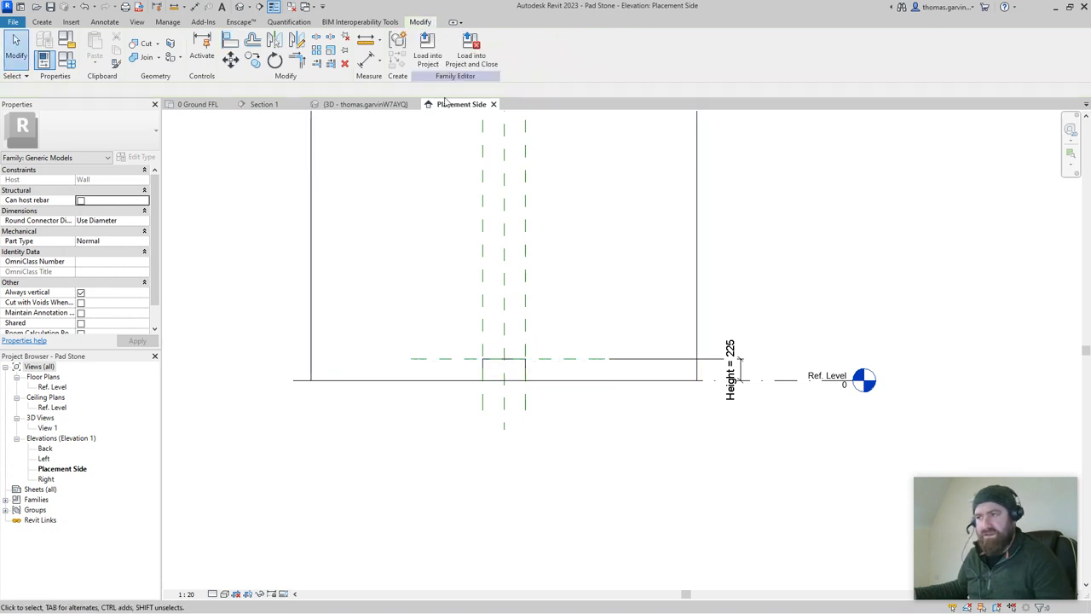
Load the Pad Stone family into the house project and close it, saving its changes.
click(471, 51)
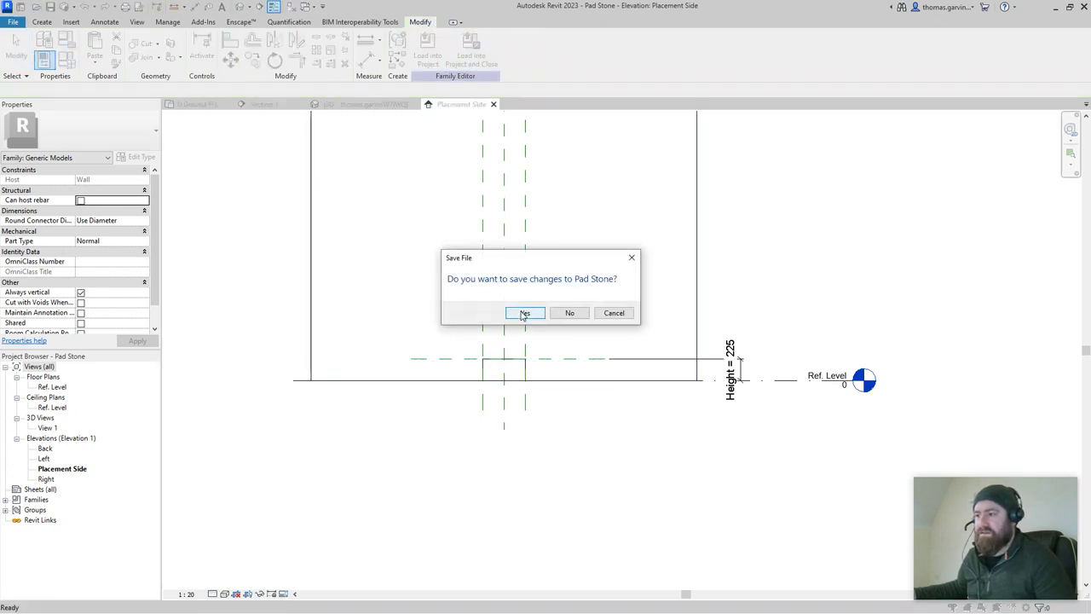
click(525, 313)
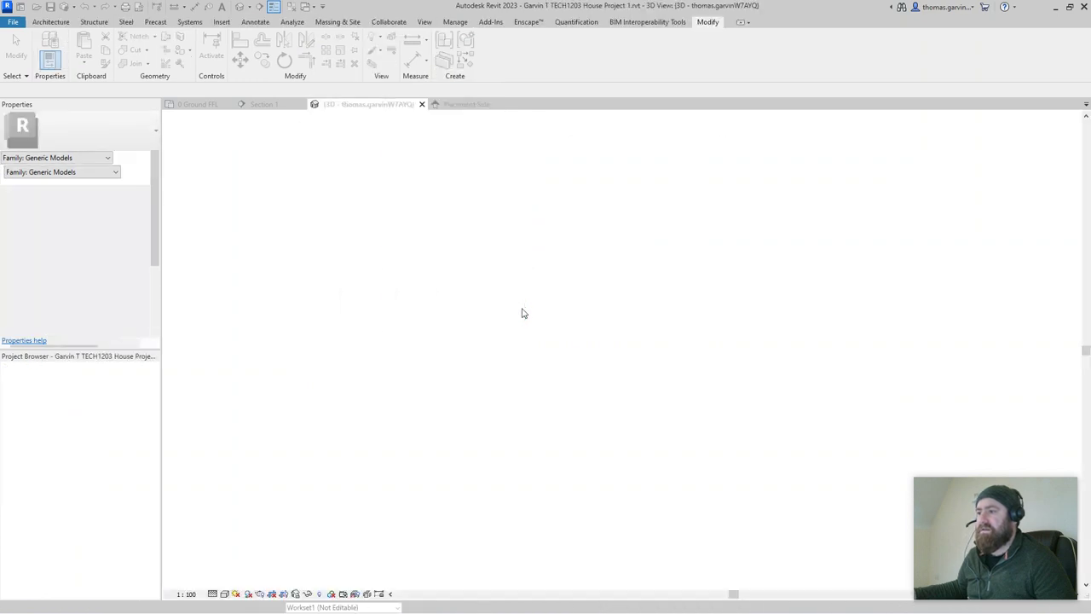
click(529, 303)
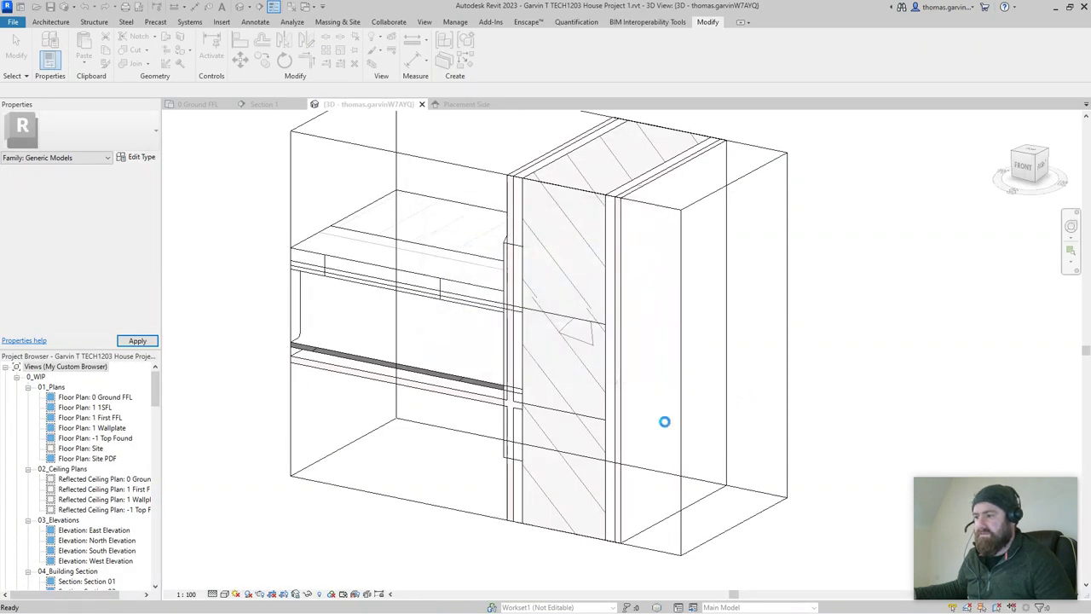
Set the Material type parameter of the pad stone in the project's 3D view to Concrete, Cast In Situ.
scroll(586, 416, up, 2)
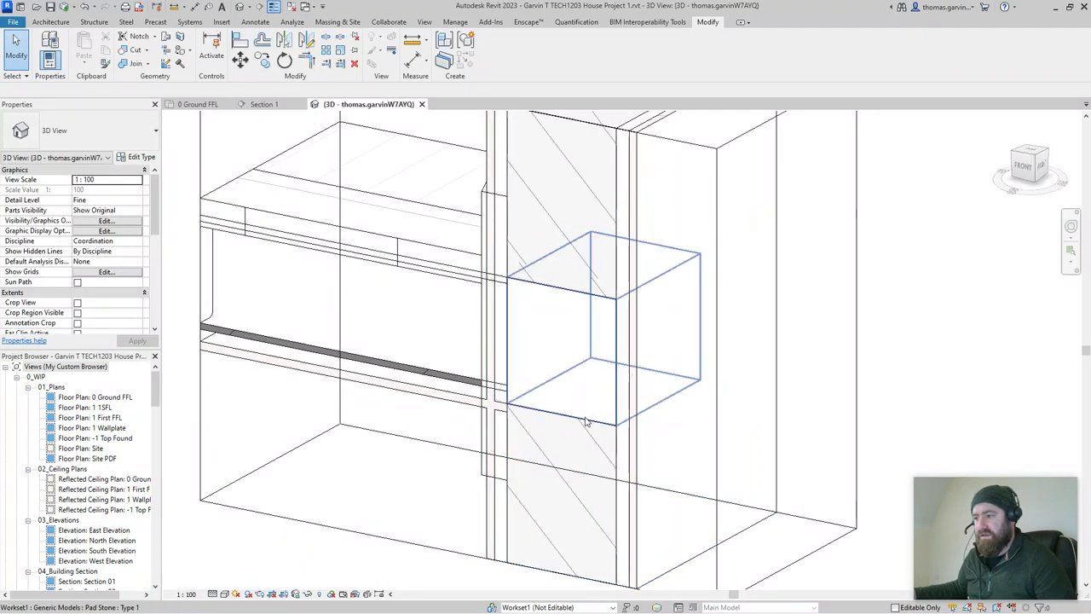
click(585, 420)
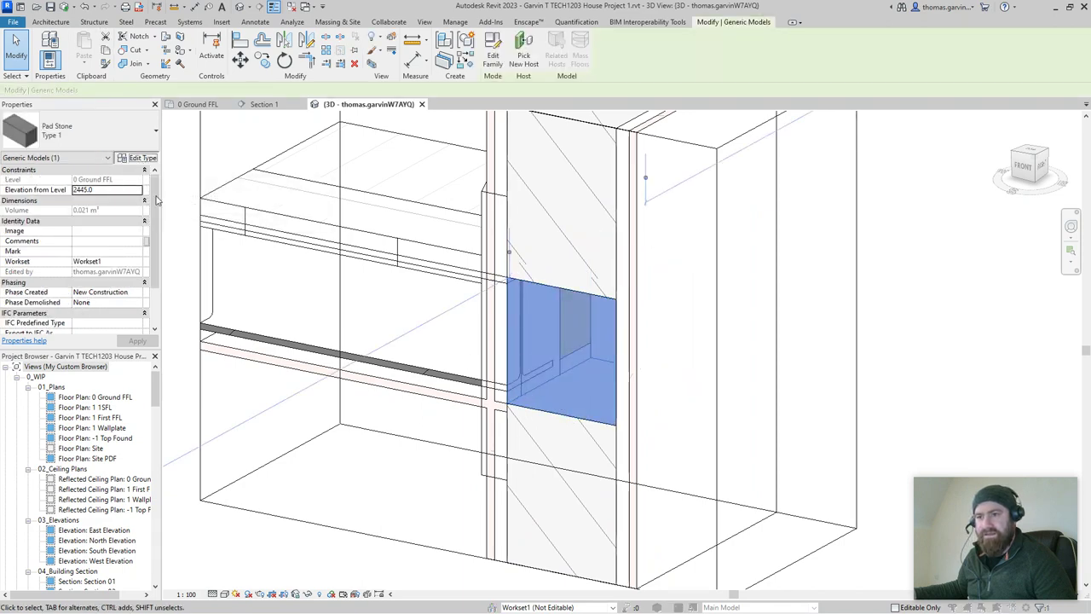
click(127, 159)
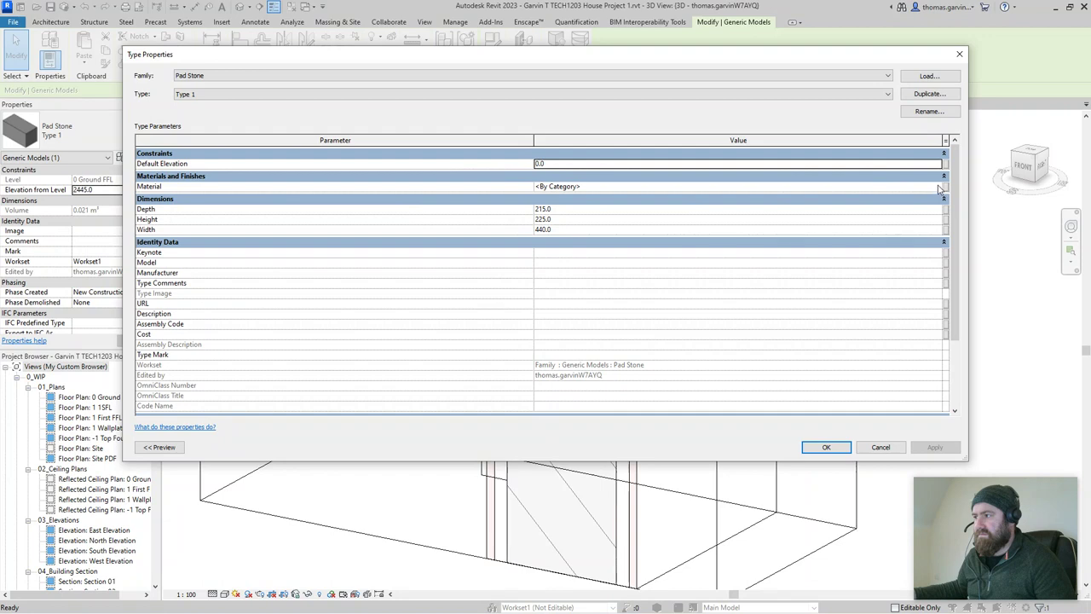
click(937, 187)
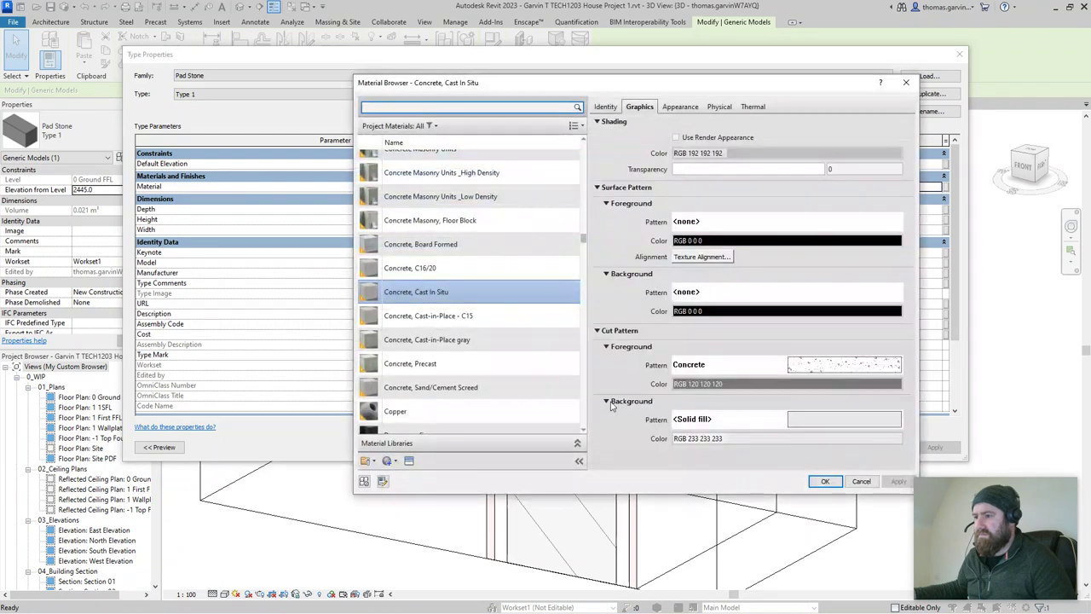
click(823, 481)
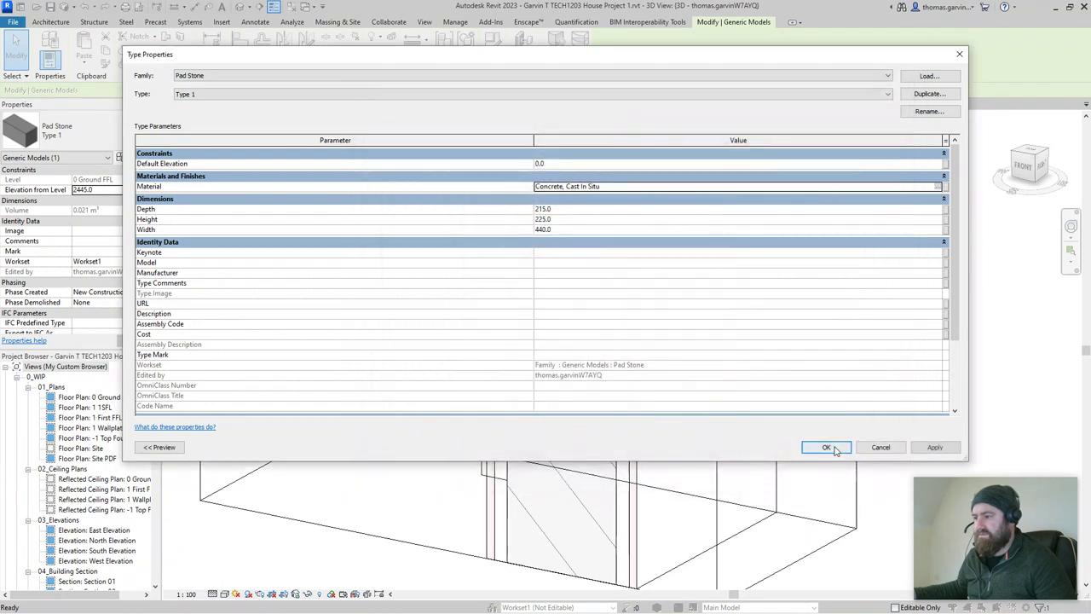
click(826, 447)
key(Escape)
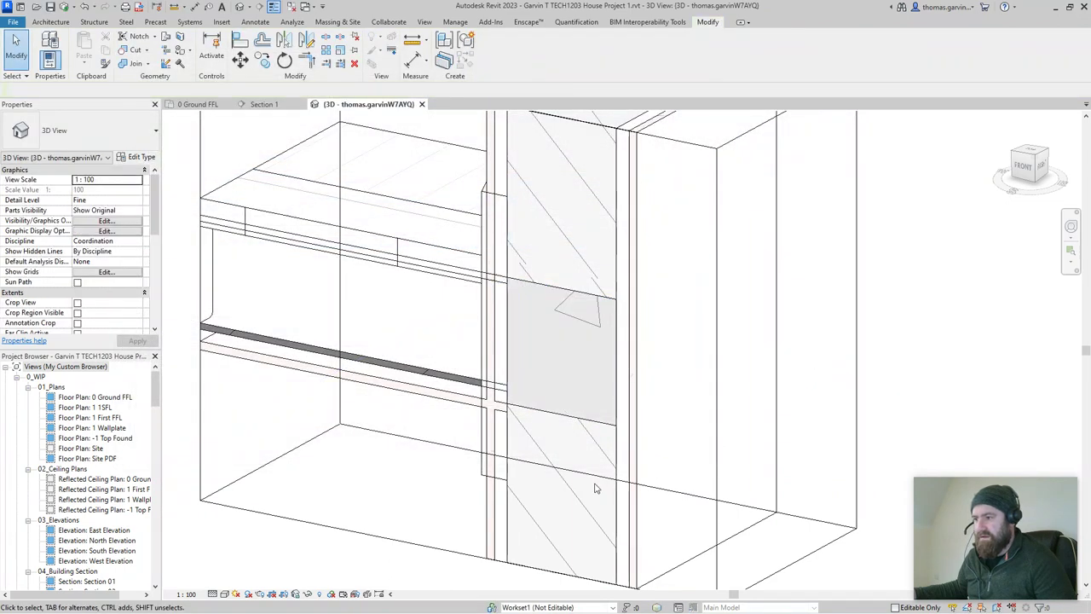
scroll(596, 484, up, 3)
scroll(619, 379, down, 5)
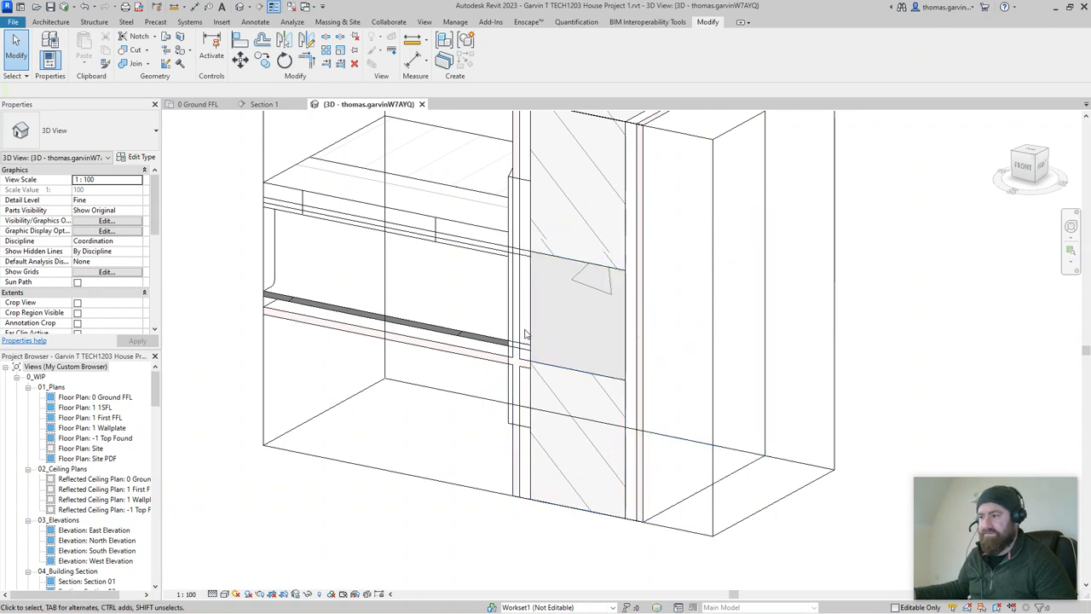
scroll(475, 382, down, 5)
shift+middle_drag(452, 404, 588, 430)
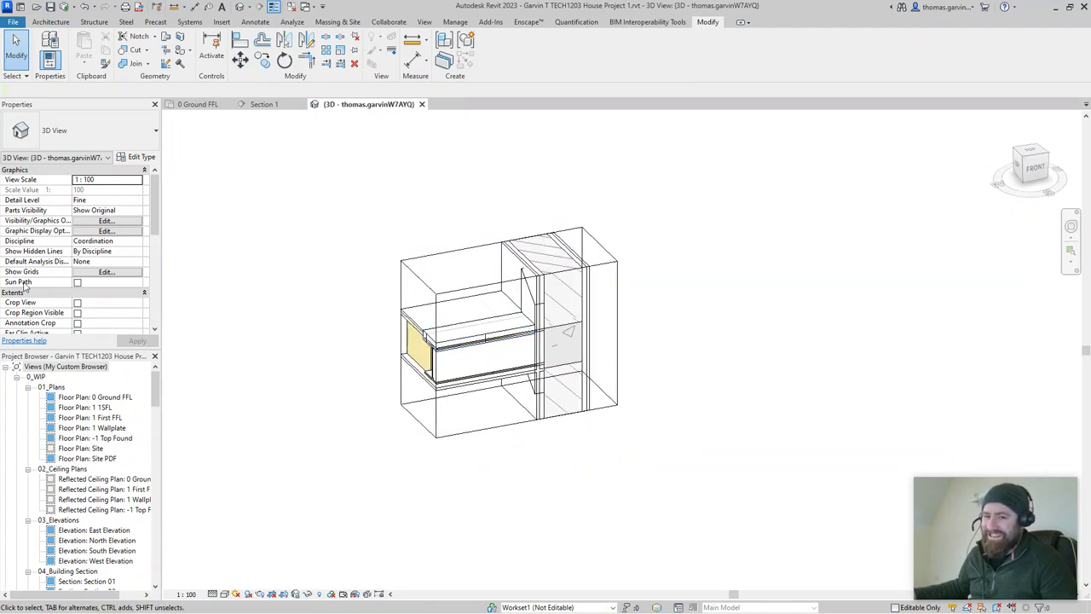